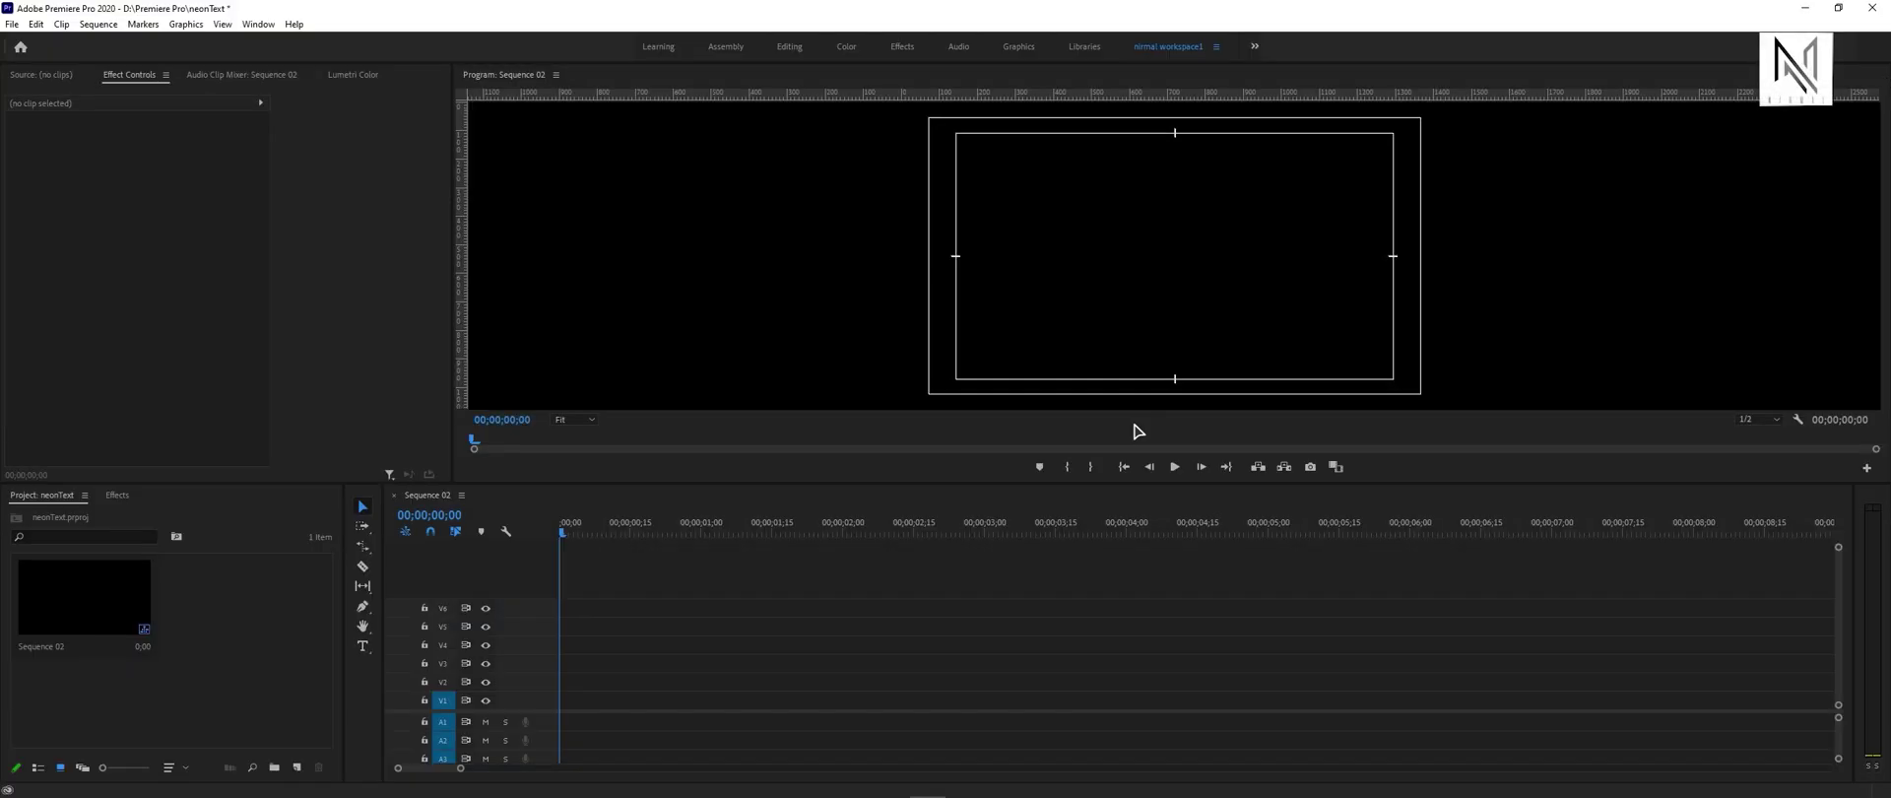
Step: Add a text layer reading NEON to the empty sequence and expand its text properties
{"action": "left_click", "coordinate": [362, 646]}
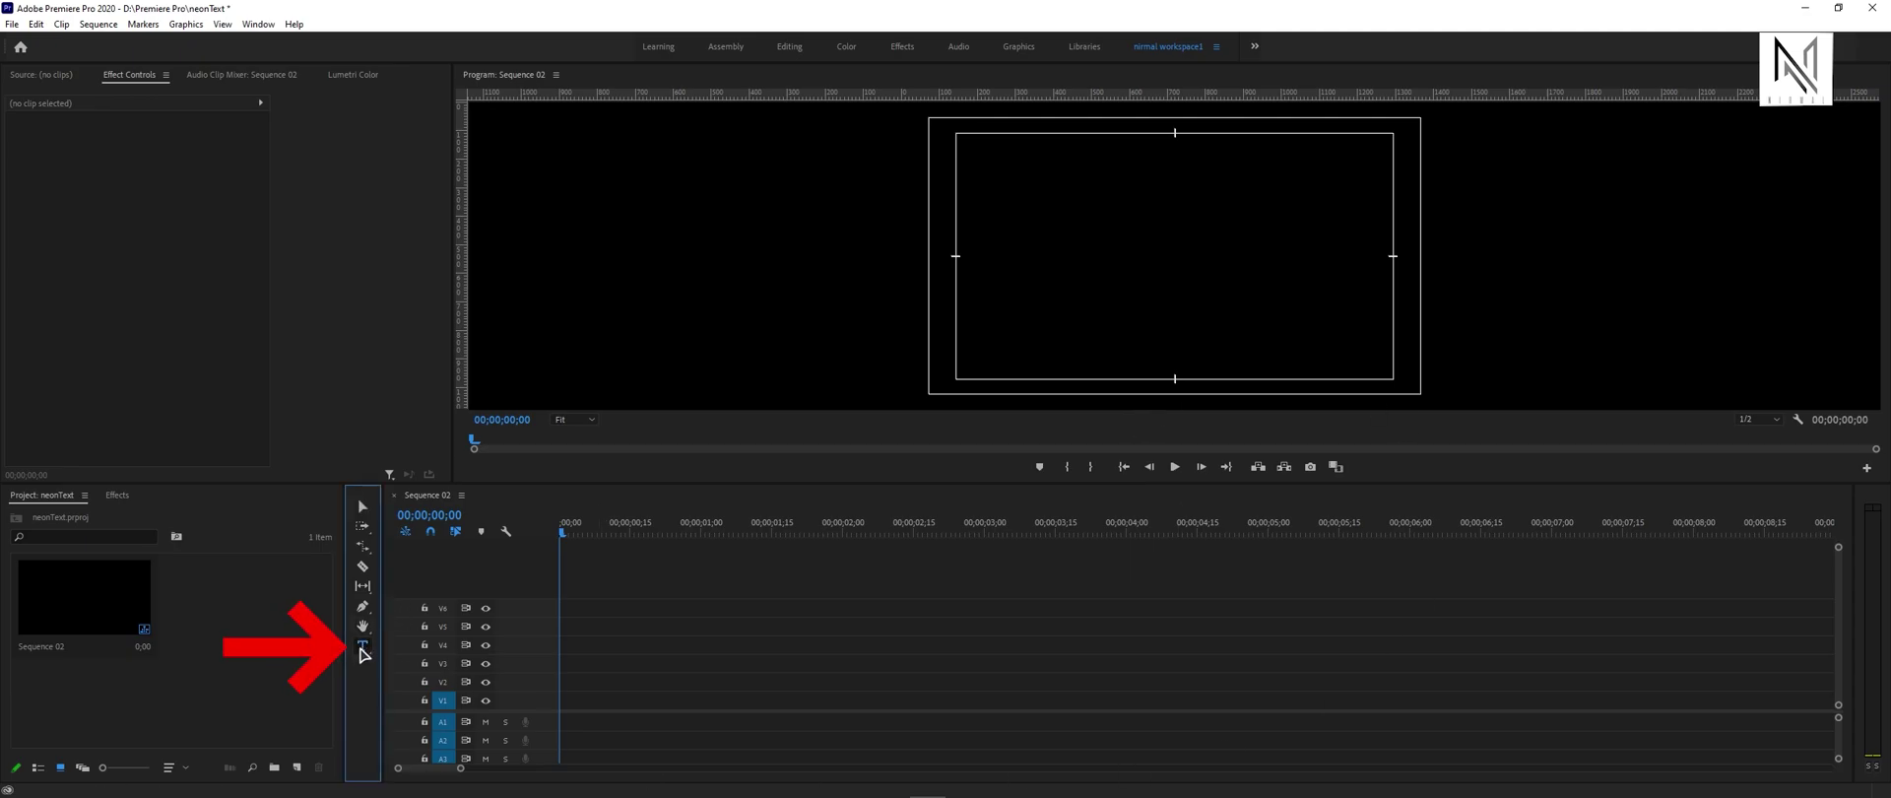
{"action": "left_click", "coordinate": [1081, 237]}
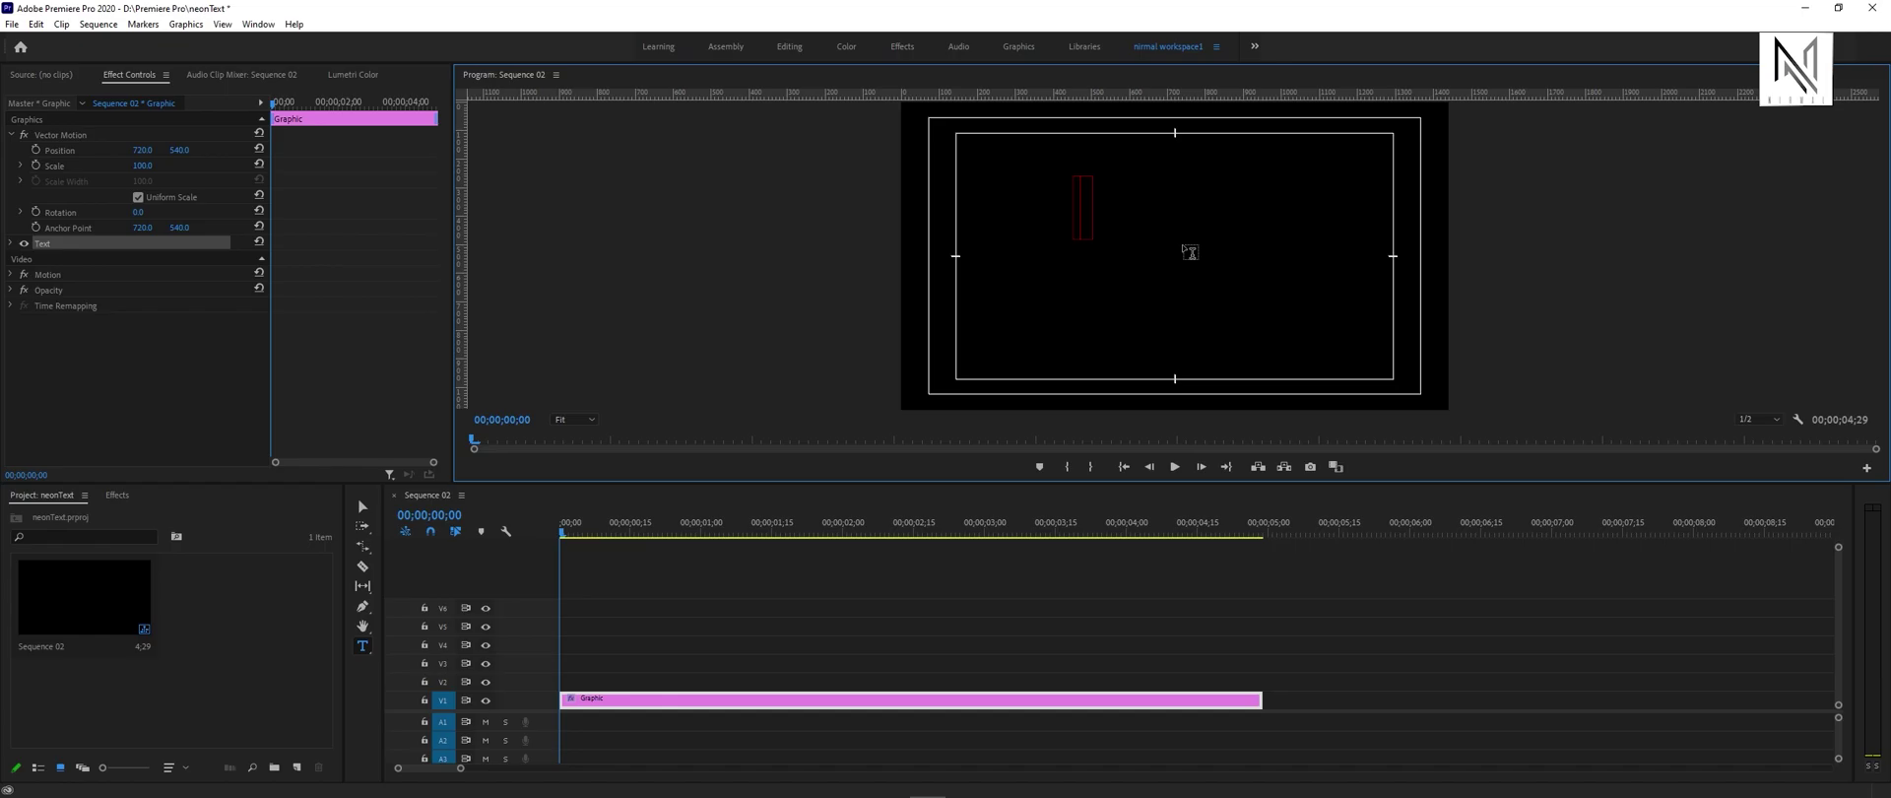
{"action": "type", "text": "NEO"}
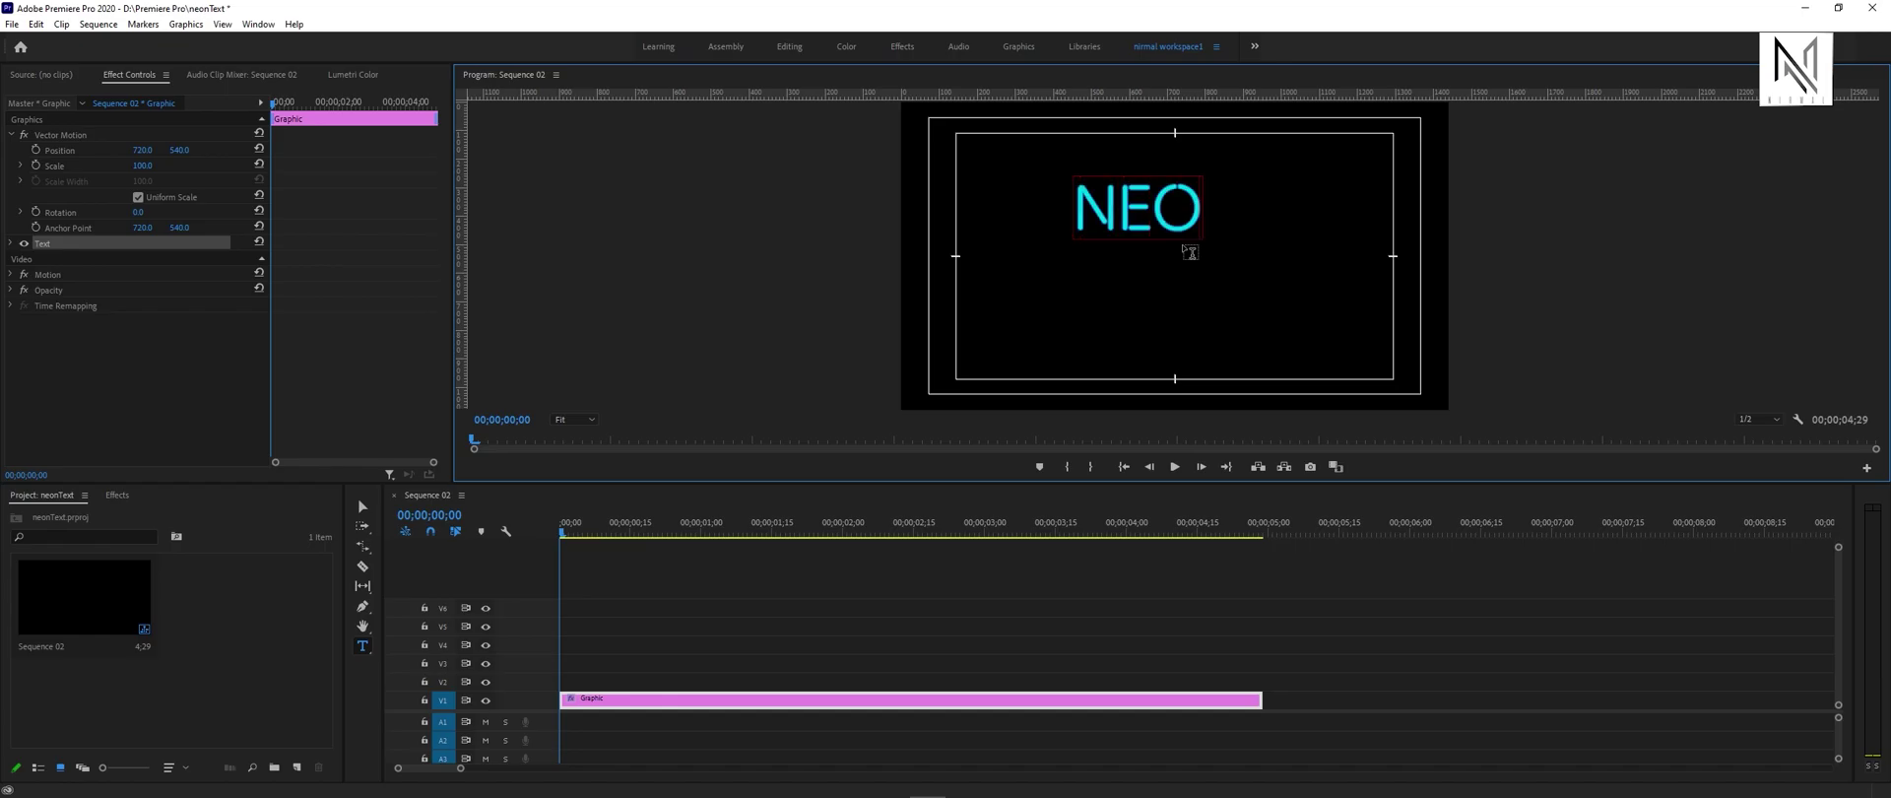
{"action": "type", "text": "N"}
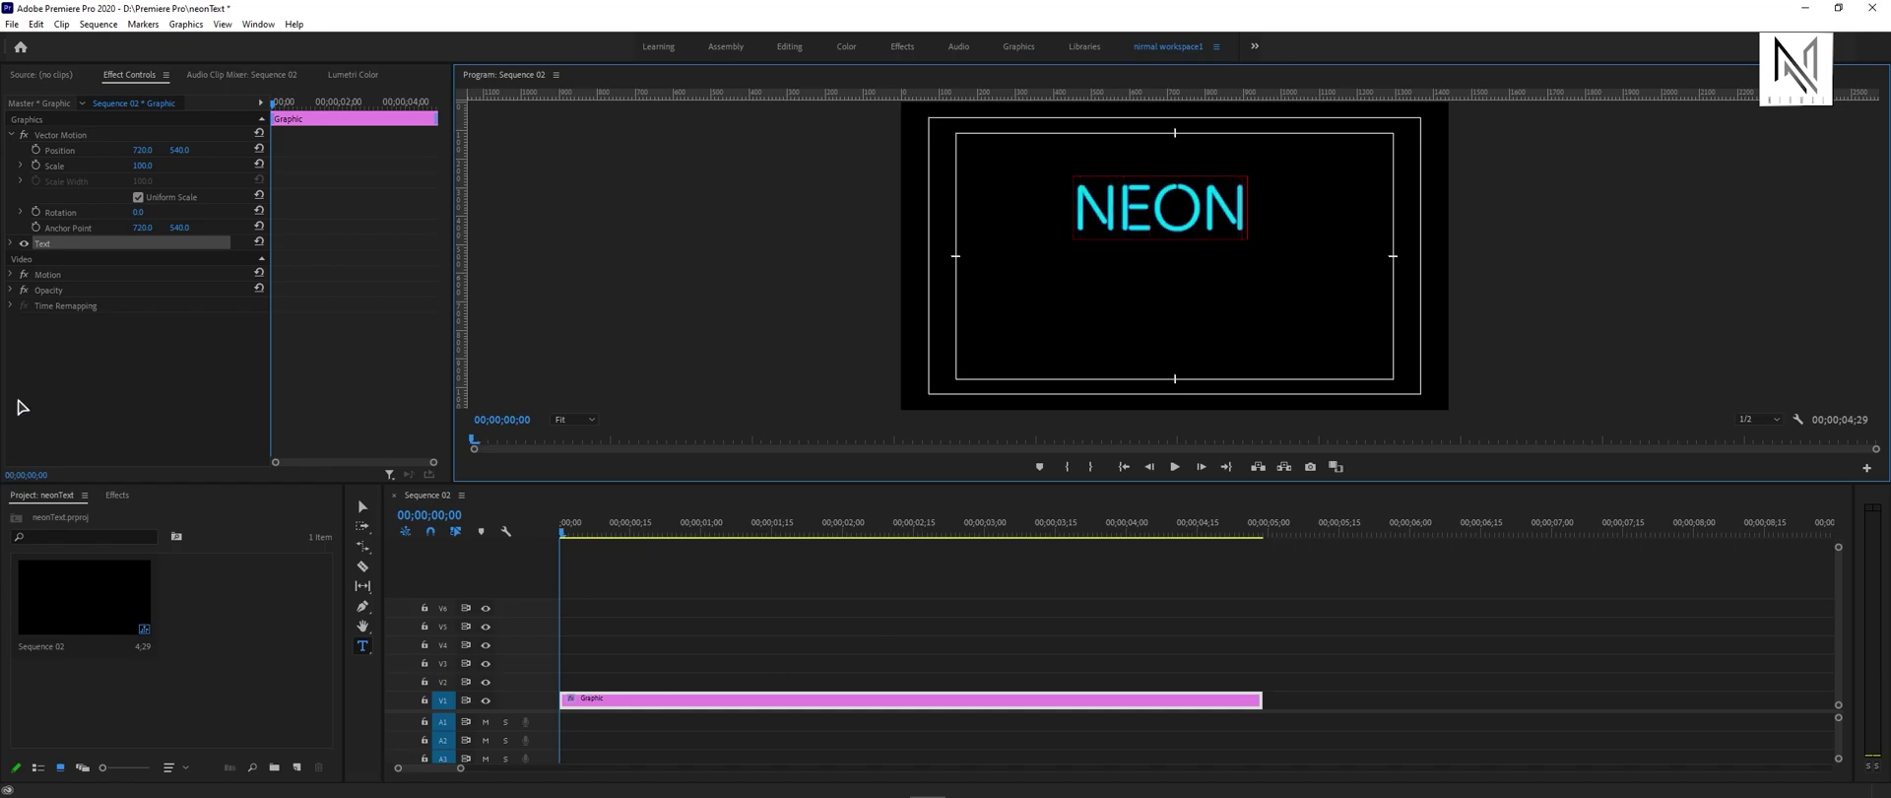
{"action": "left_click", "coordinate": [7, 243]}
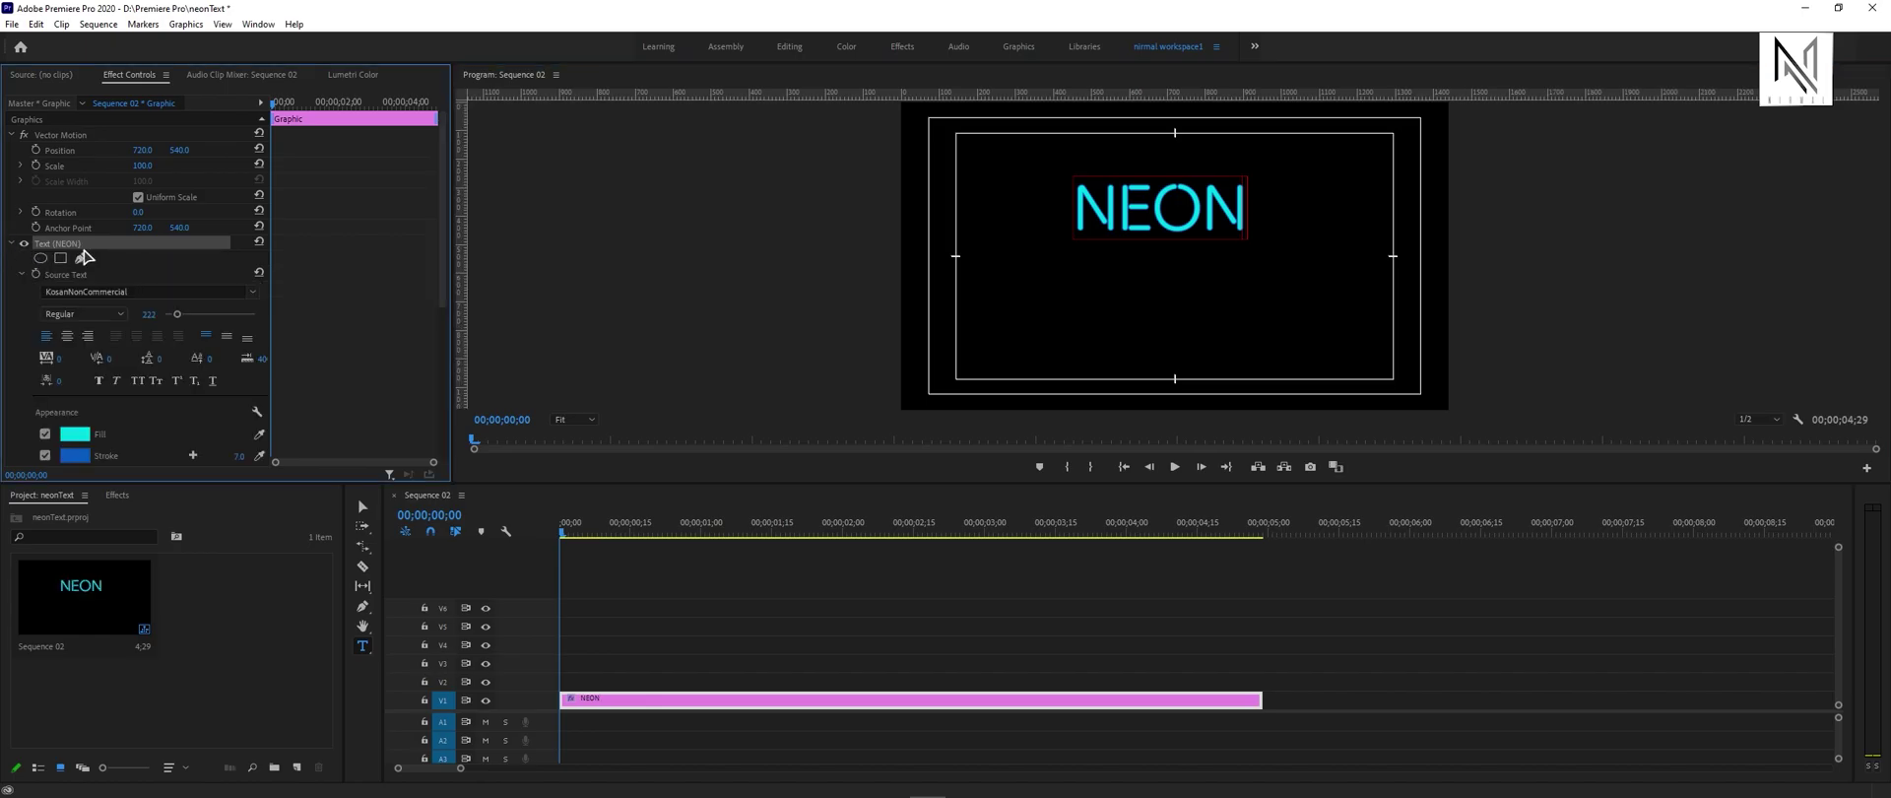
Step: Enlarge the NEON text to nearly fill the title-safe width and centre it in the frame, positioned at about 203, 721
{"action": "left_click", "coordinate": [363, 507]}
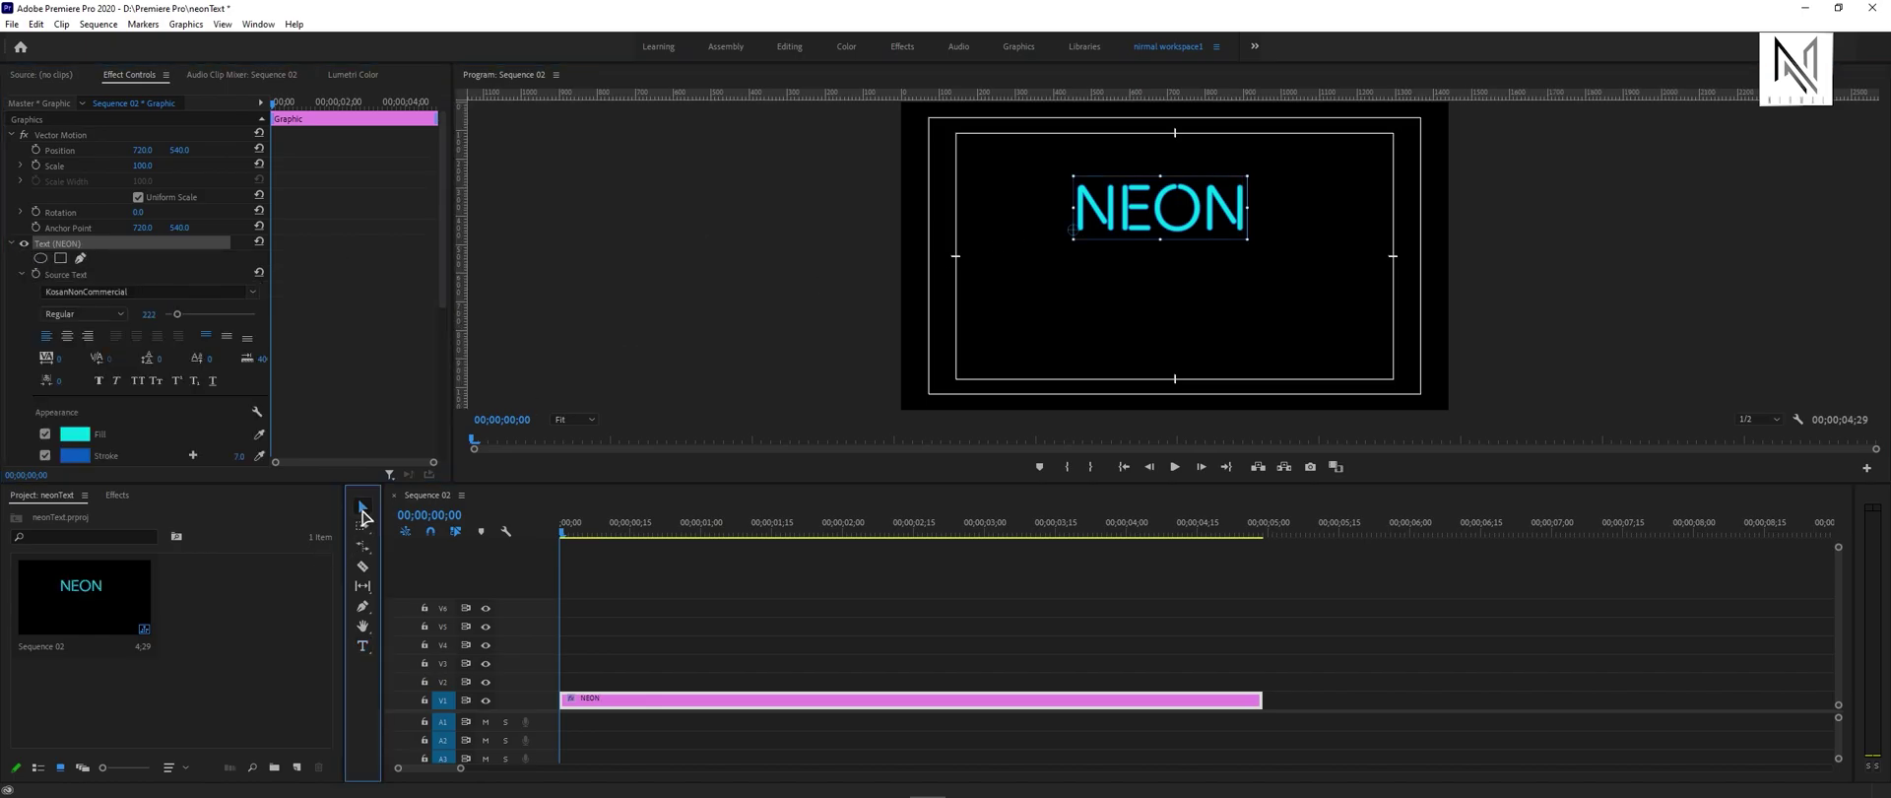
{"action": "left_click_drag", "start_coordinate": [1175, 215], "coordinate": [1163, 282]}
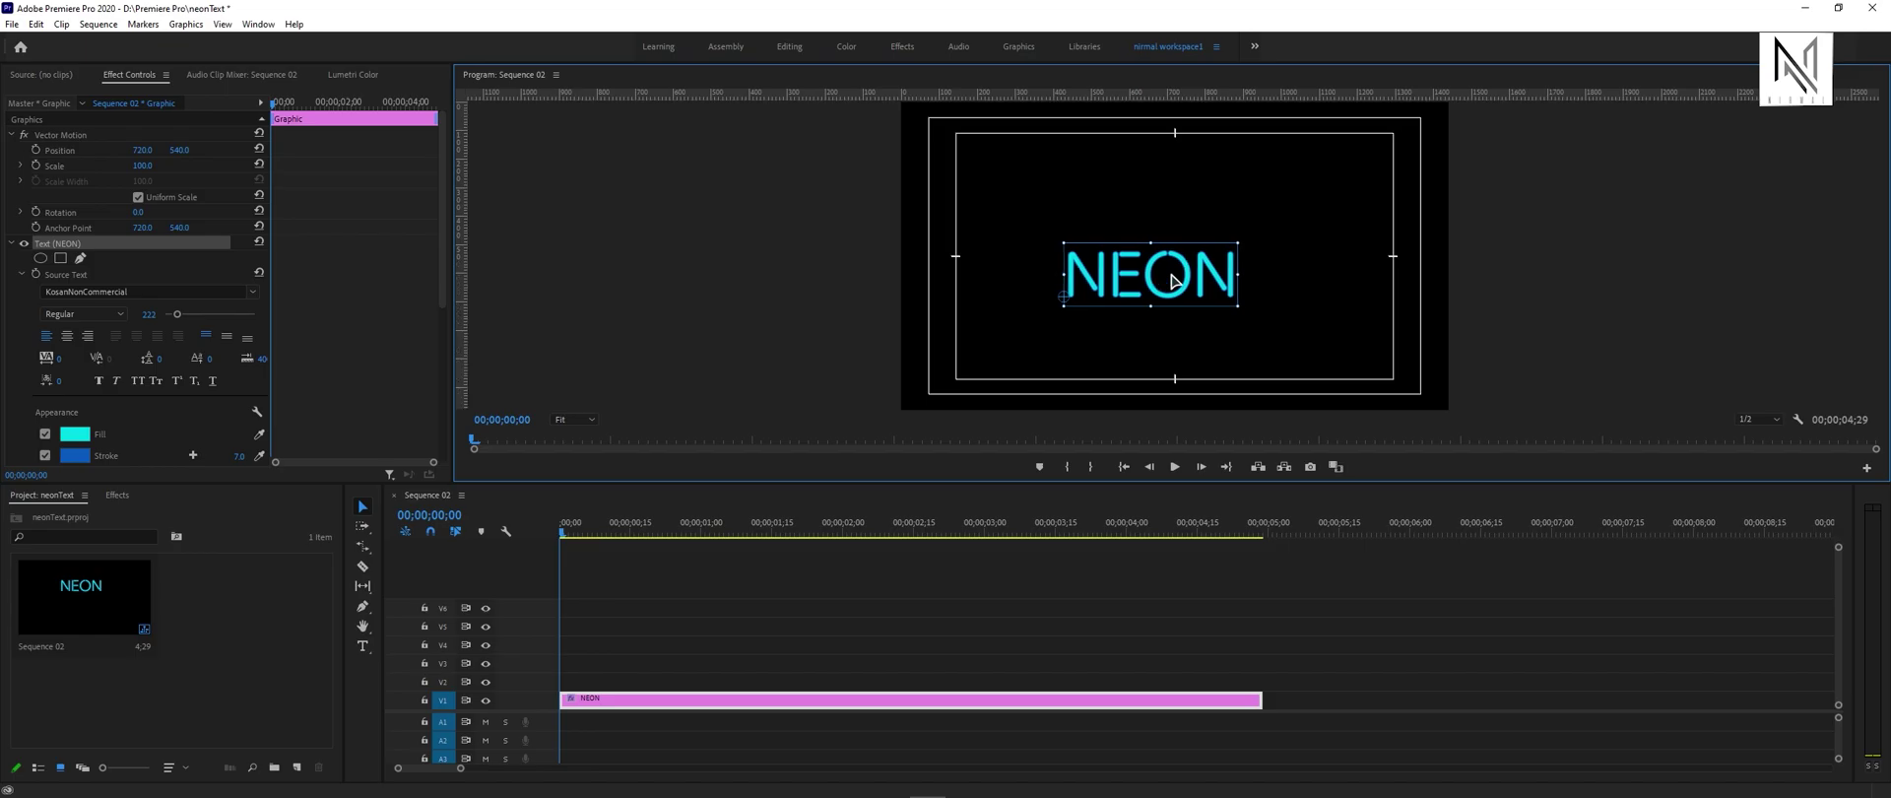
{"action": "left_click_drag", "start_coordinate": [1232, 240], "coordinate": [1414, 187]}
{"action": "left_click_drag", "start_coordinate": [1315, 269], "coordinate": [1249, 276]}
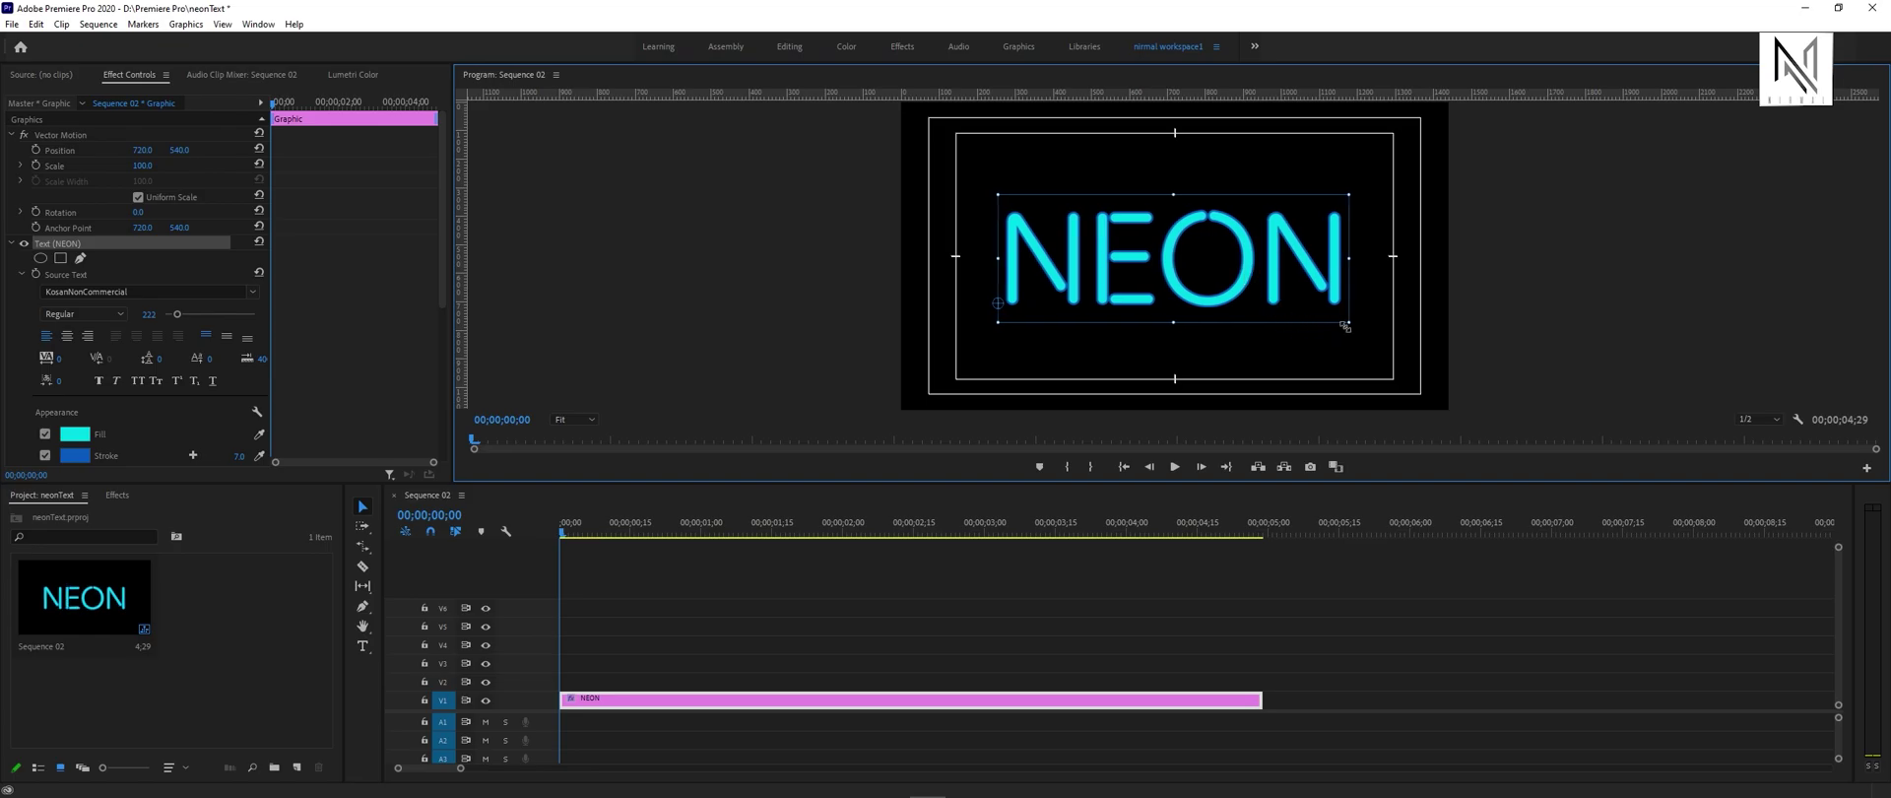
{"action": "left_click_drag", "start_coordinate": [1345, 326], "coordinate": [1393, 329]}
{"action": "left_click_drag", "start_coordinate": [1315, 291], "coordinate": [1295, 299]}
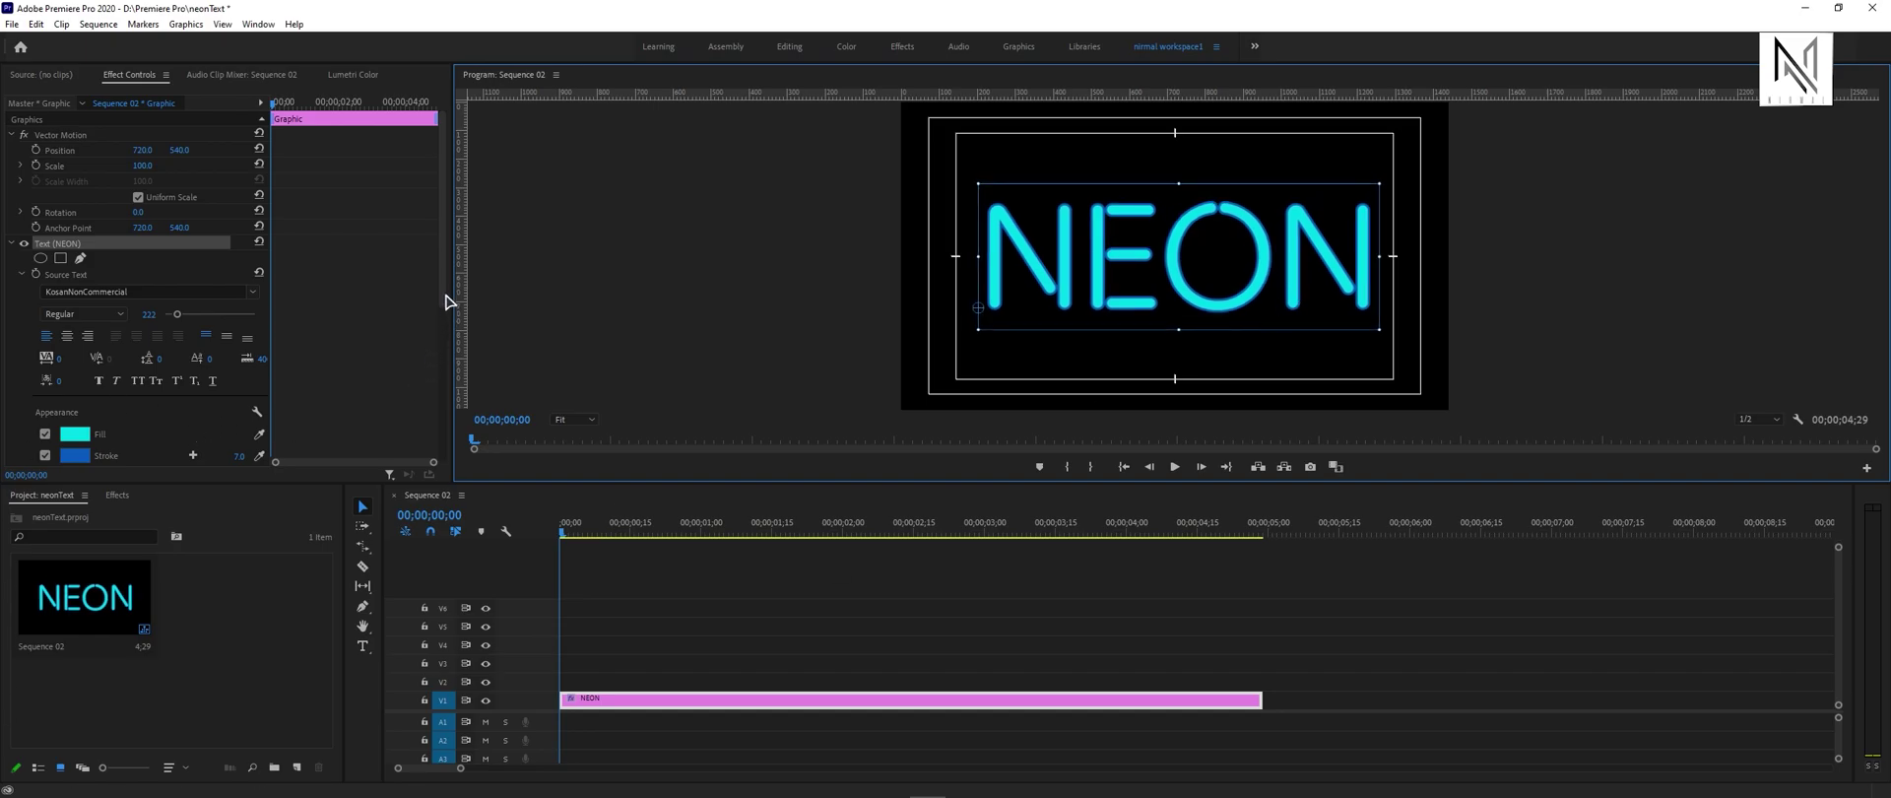
Step: Set the NEON text's fill to cyan and its stroke to blue 005AC0
{"action": "left_click_drag", "start_coordinate": [446, 302], "coordinate": [431, 356]}
{"action": "left_click", "coordinate": [84, 328]}
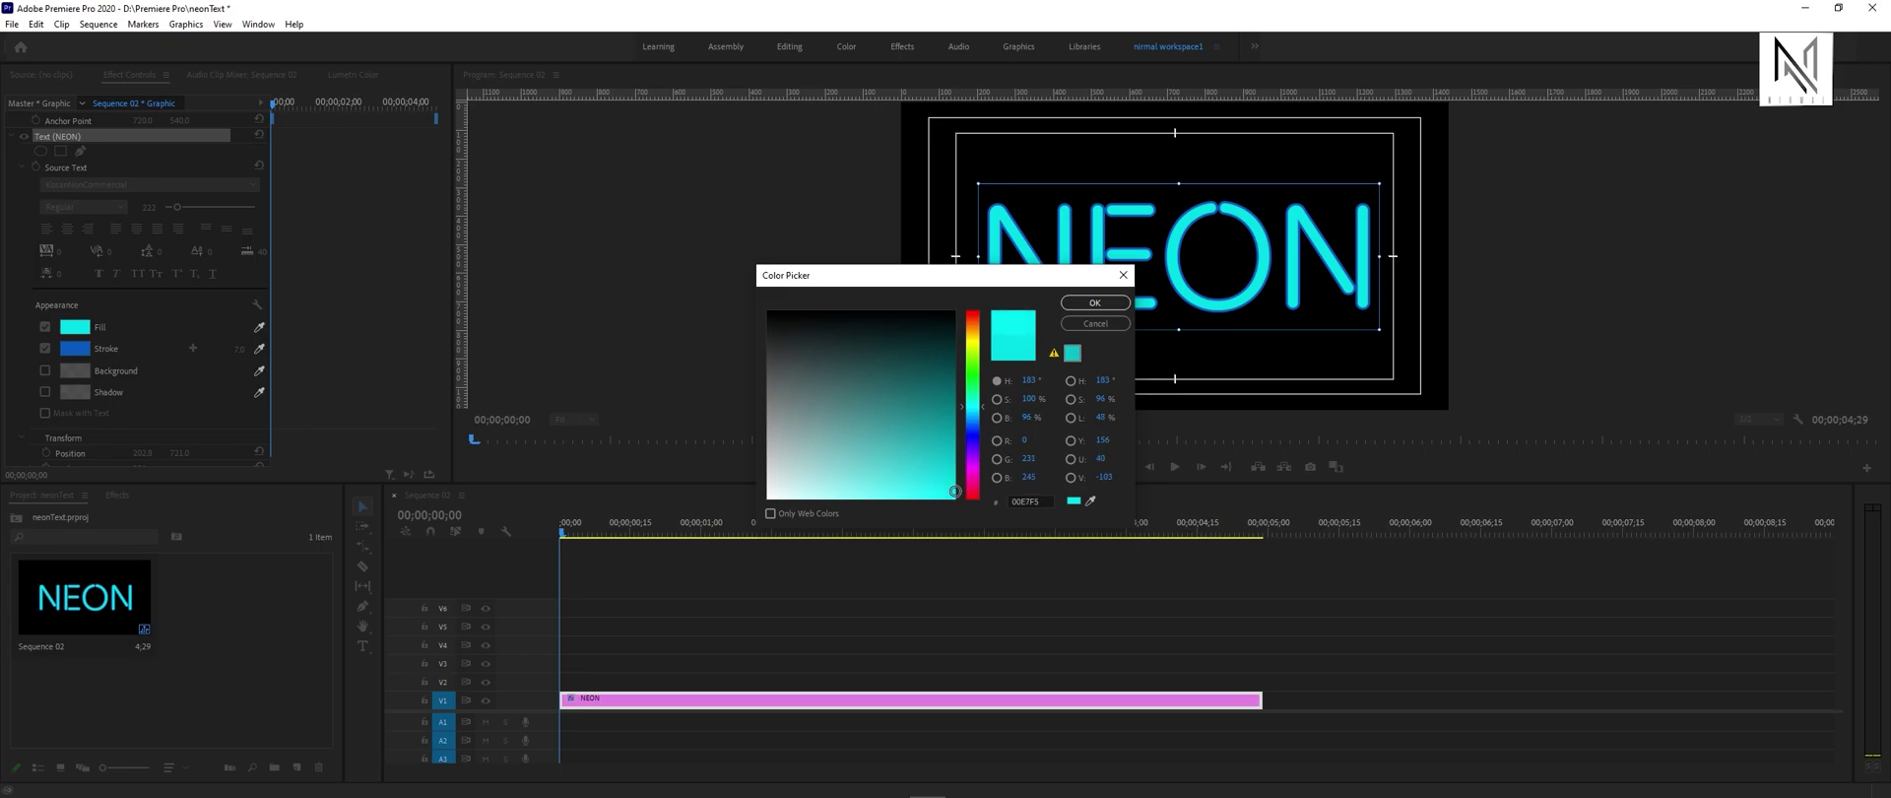
{"action": "left_click", "coordinate": [1094, 302]}
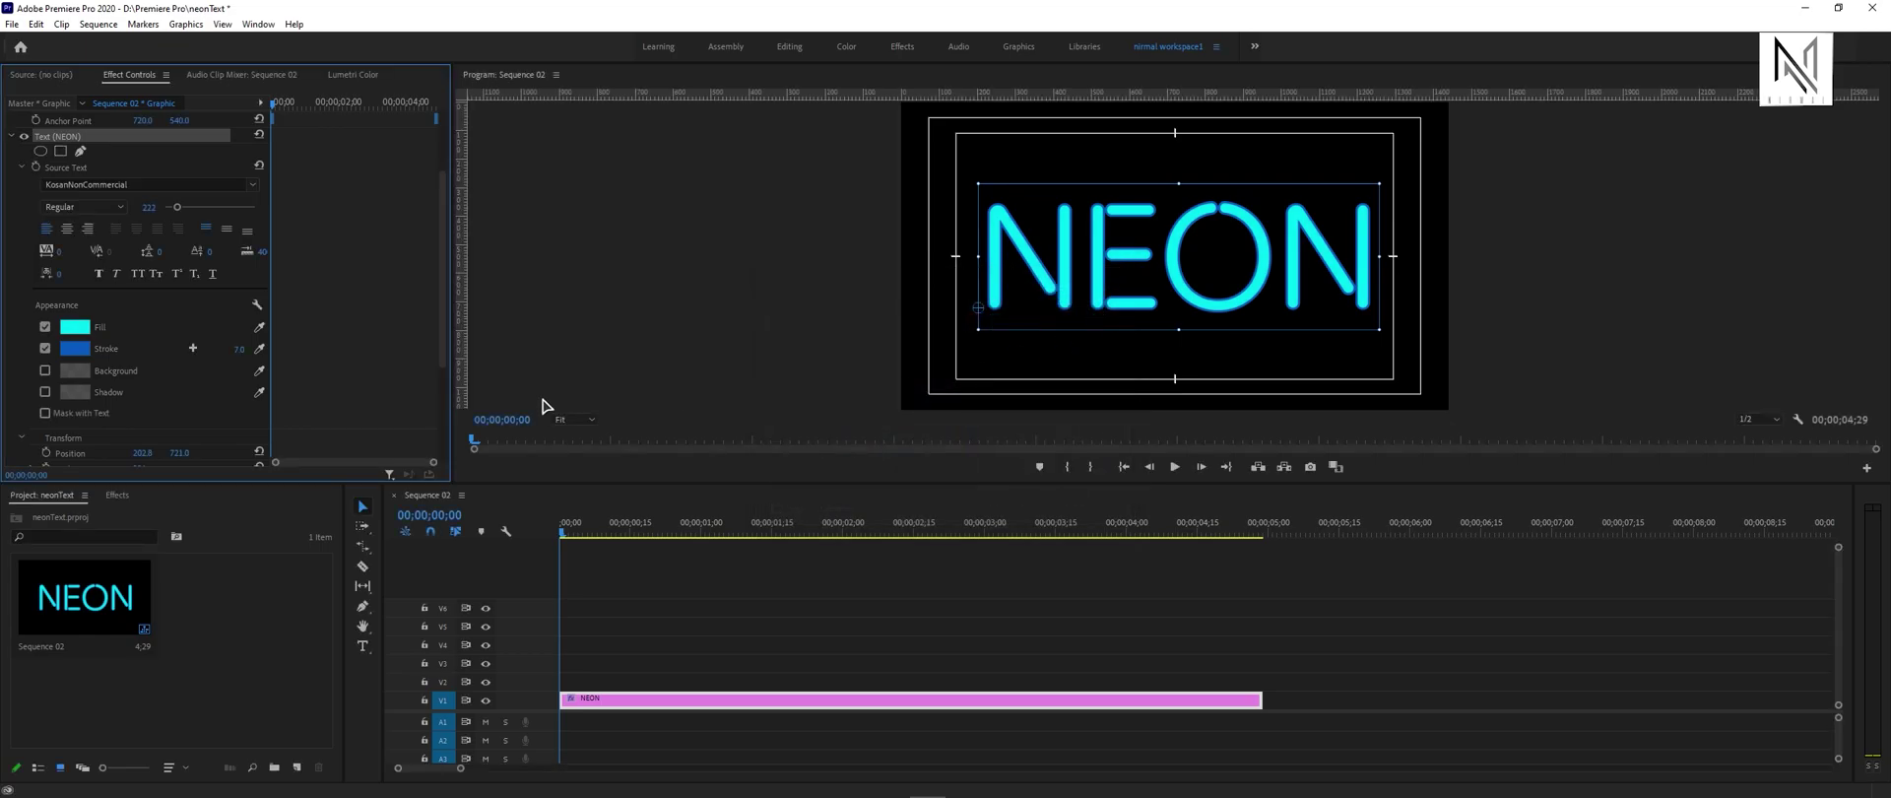
{"action": "left_click", "coordinate": [75, 348]}
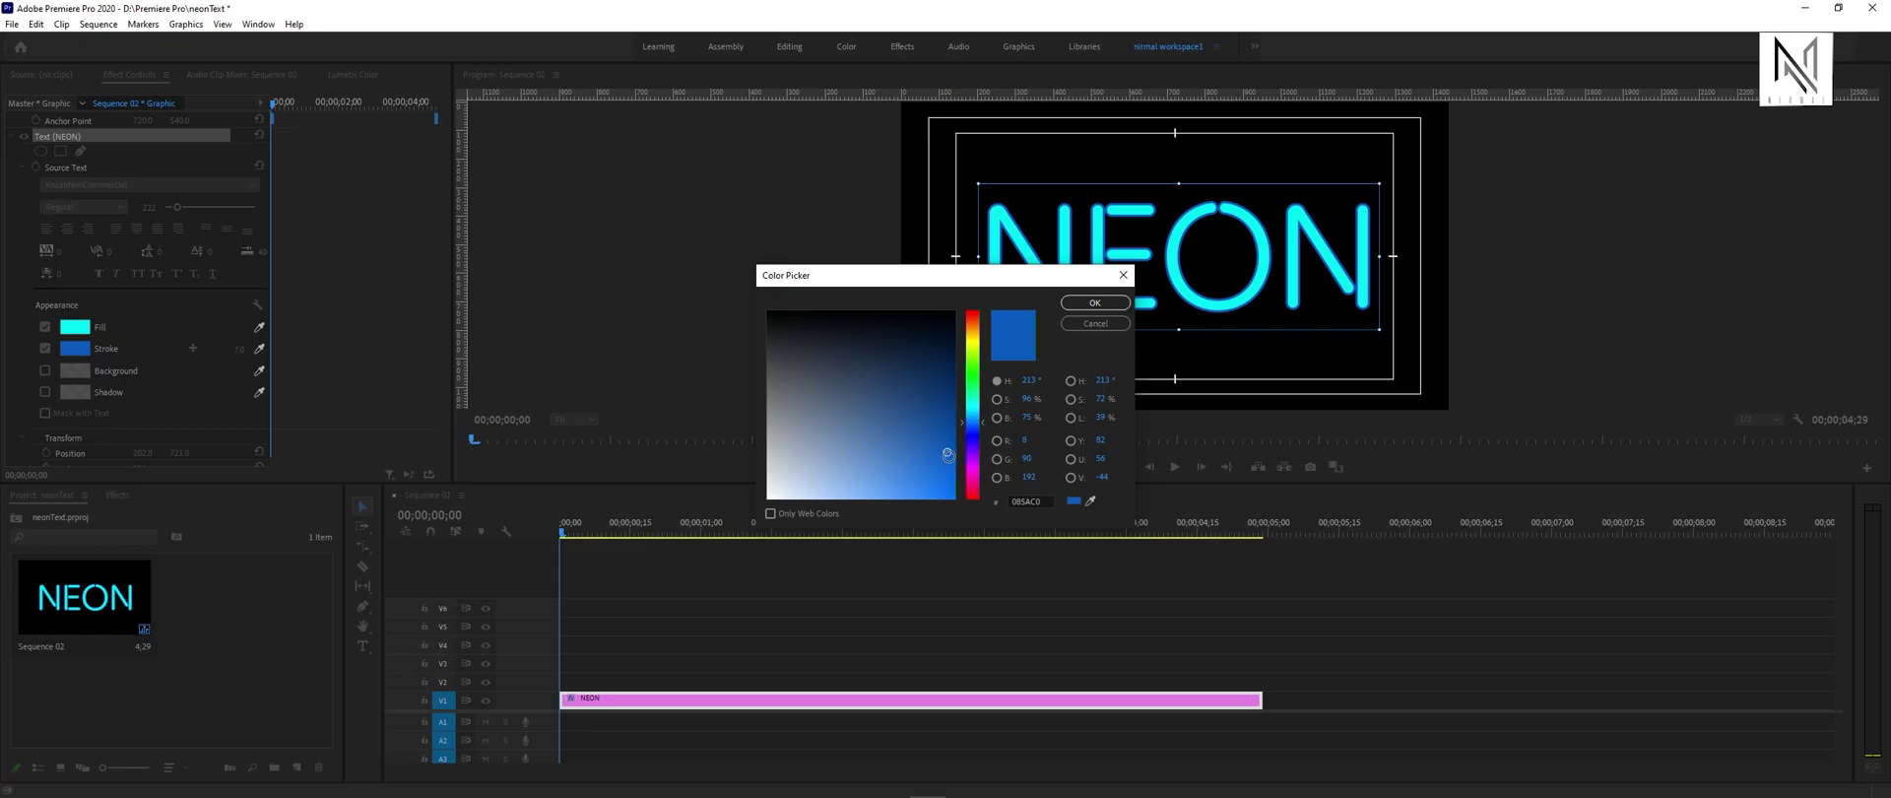
{"action": "left_click", "coordinate": [1097, 302]}
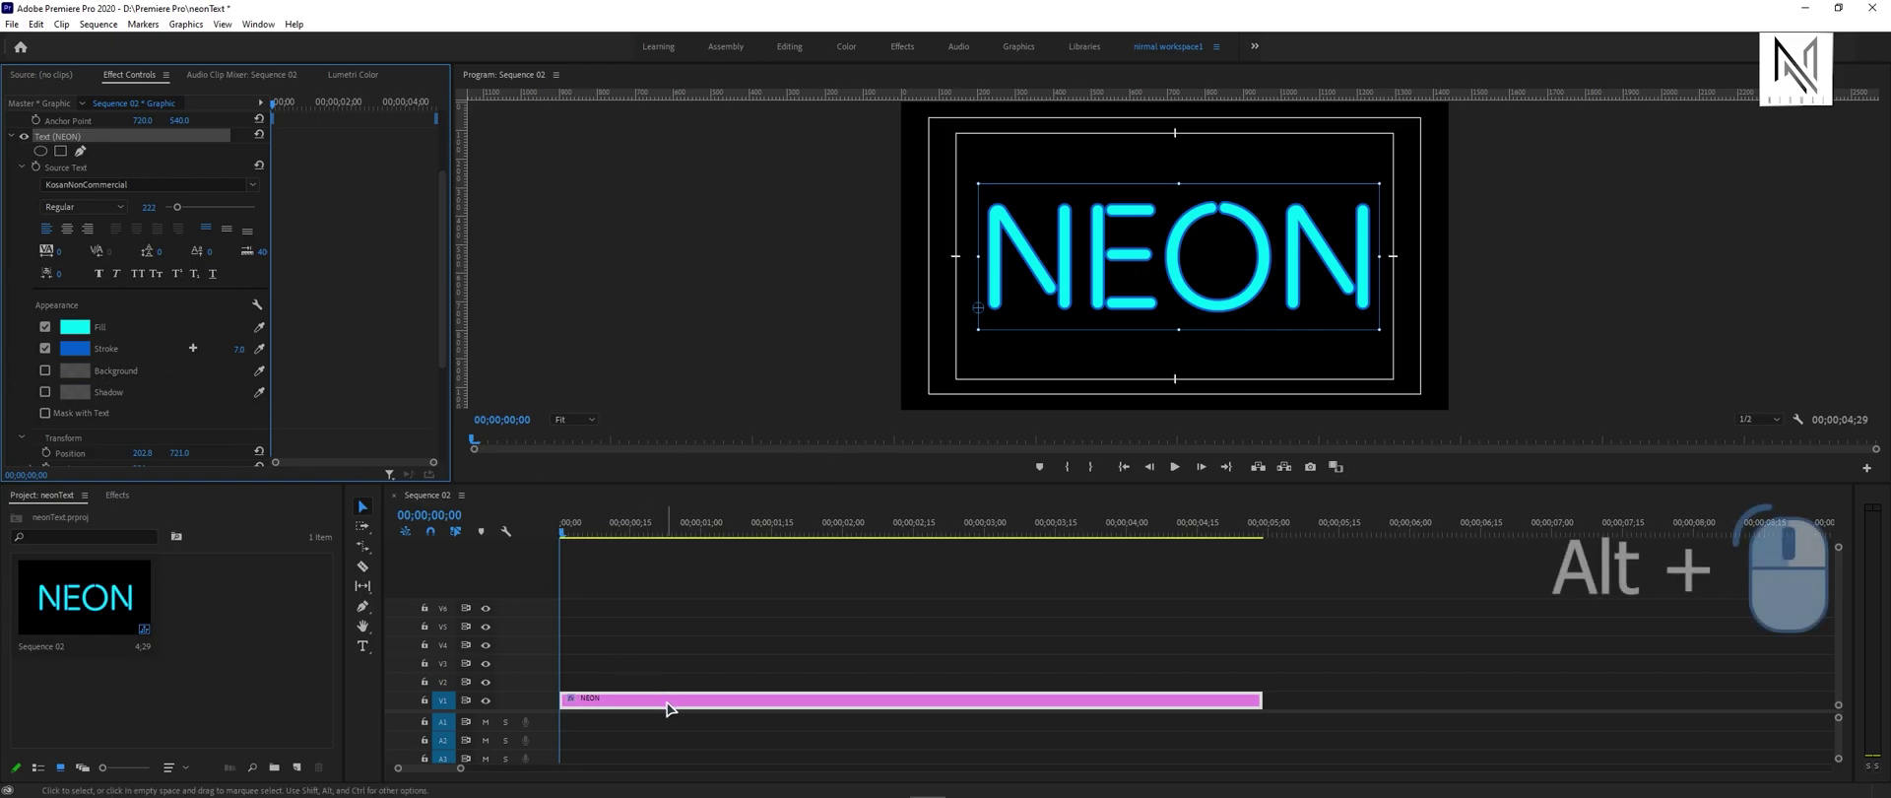
Step: Duplicate the NEON clip from V1 onto tracks V2 through V6 and turn off the stroke on the V5 copy
{"action": "left_click_drag", "start_coordinate": [668, 707], "coordinate": [711, 608]}
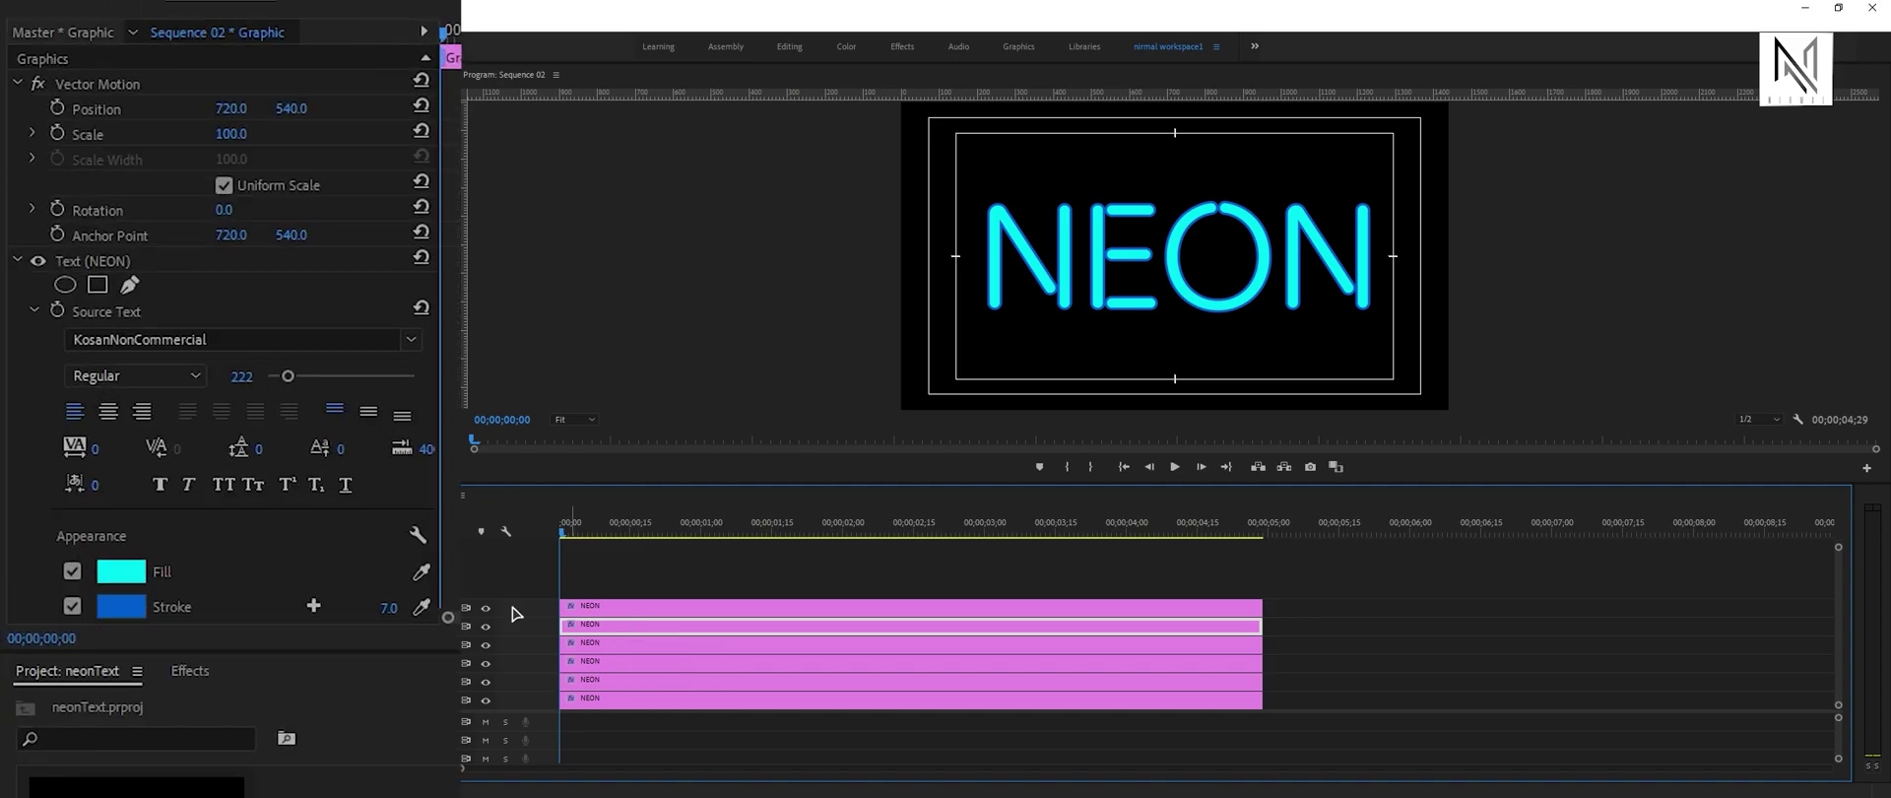
{"action": "scroll", "coordinate": [227, 443], "scroll_direction": "down", "scroll_amount": 3}
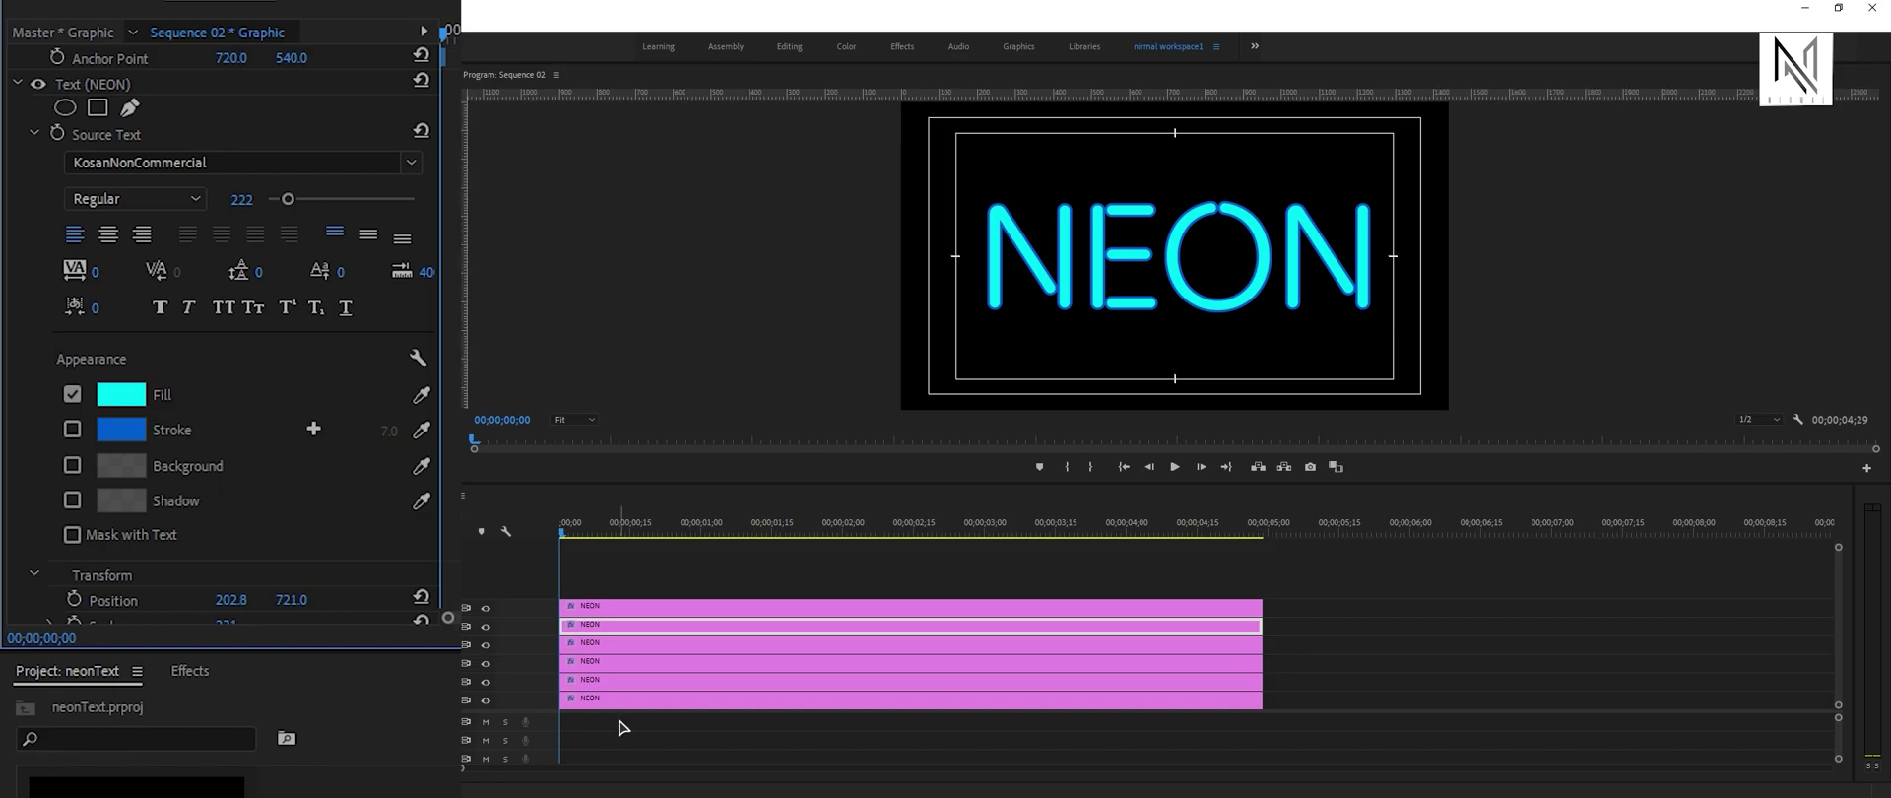
Step: Turn off the stroke on the V6 NEON clip and set its fill to black 000000
{"action": "left_click", "coordinate": [689, 606]}
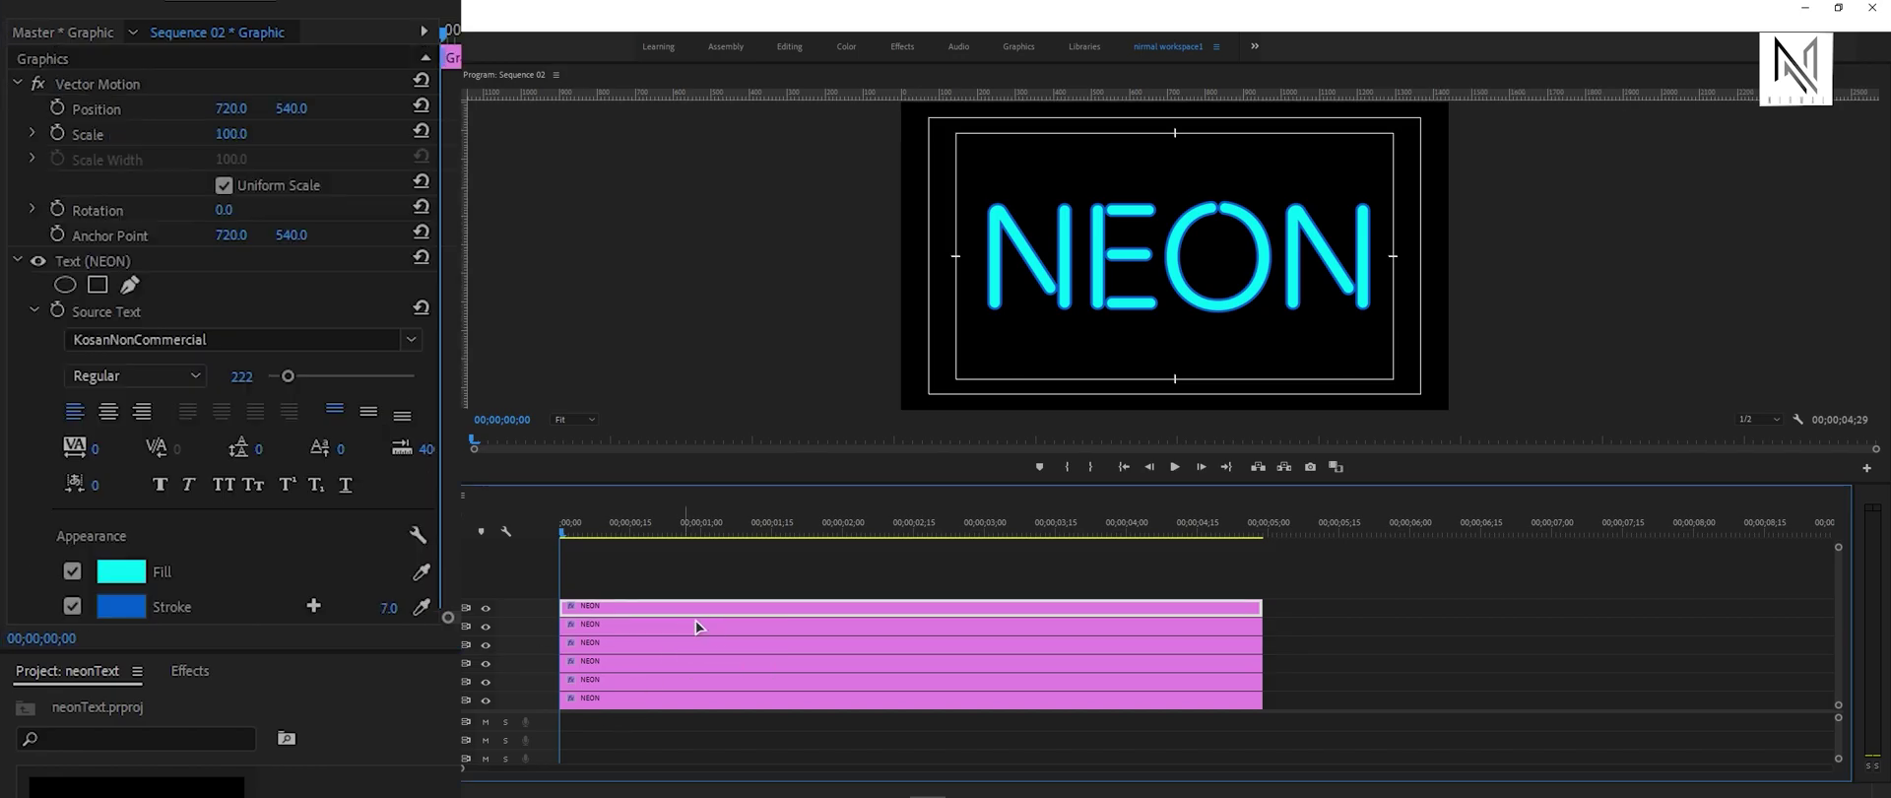
{"action": "scroll", "coordinate": [227, 394], "scroll_direction": "down", "scroll_amount": 3}
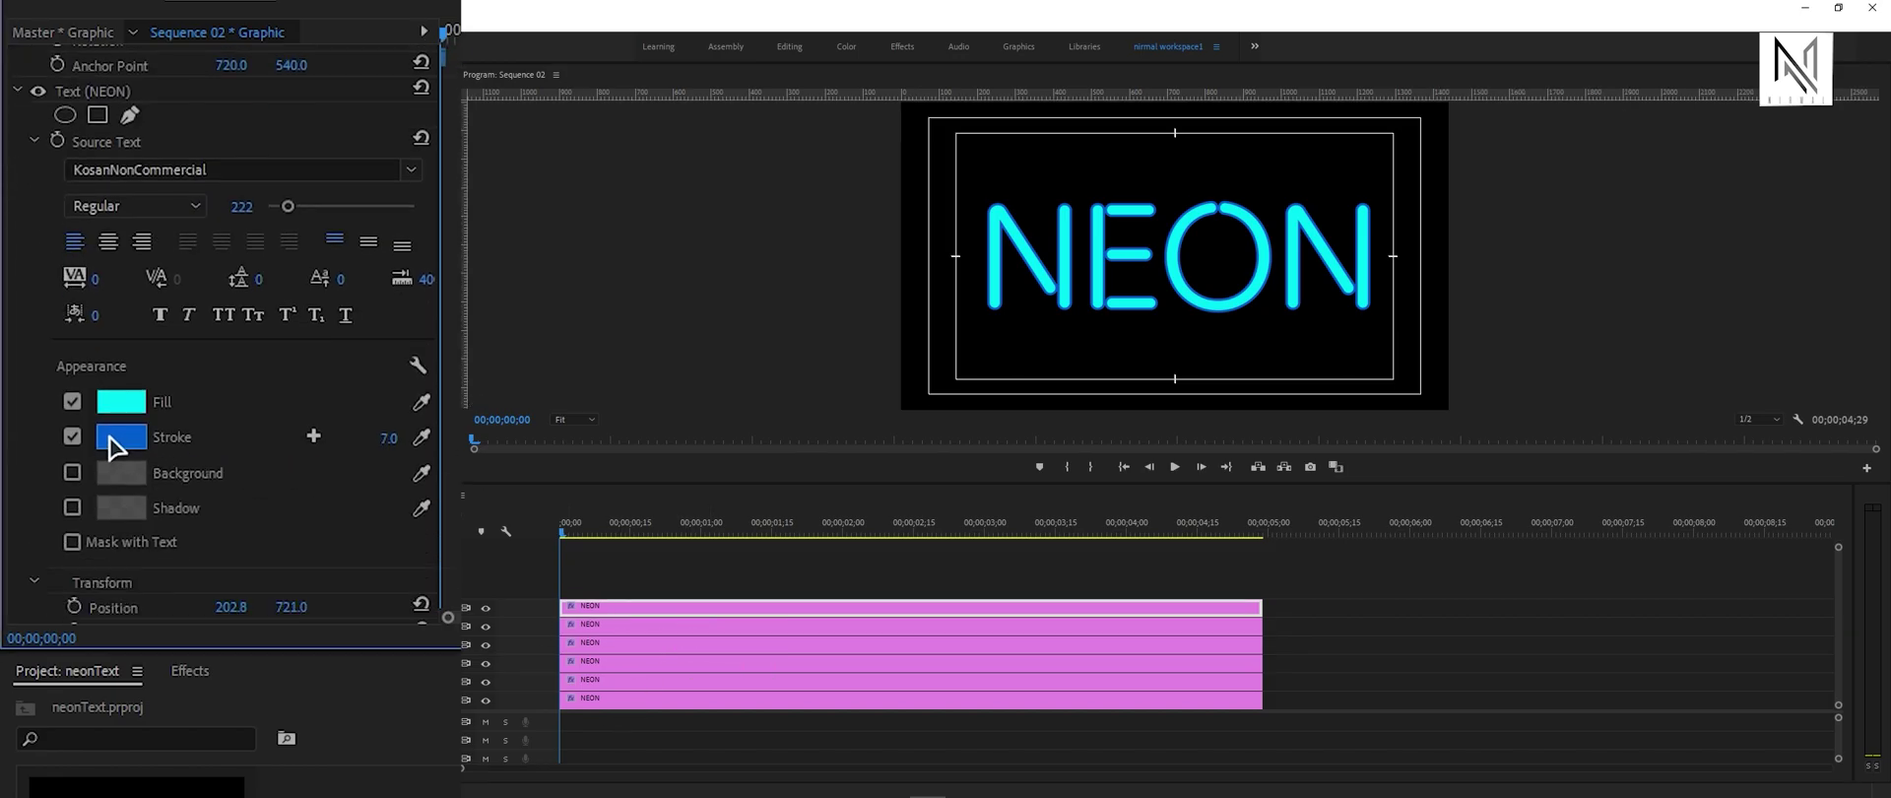
{"action": "left_click", "coordinate": [72, 436]}
{"action": "left_click", "coordinate": [120, 401]}
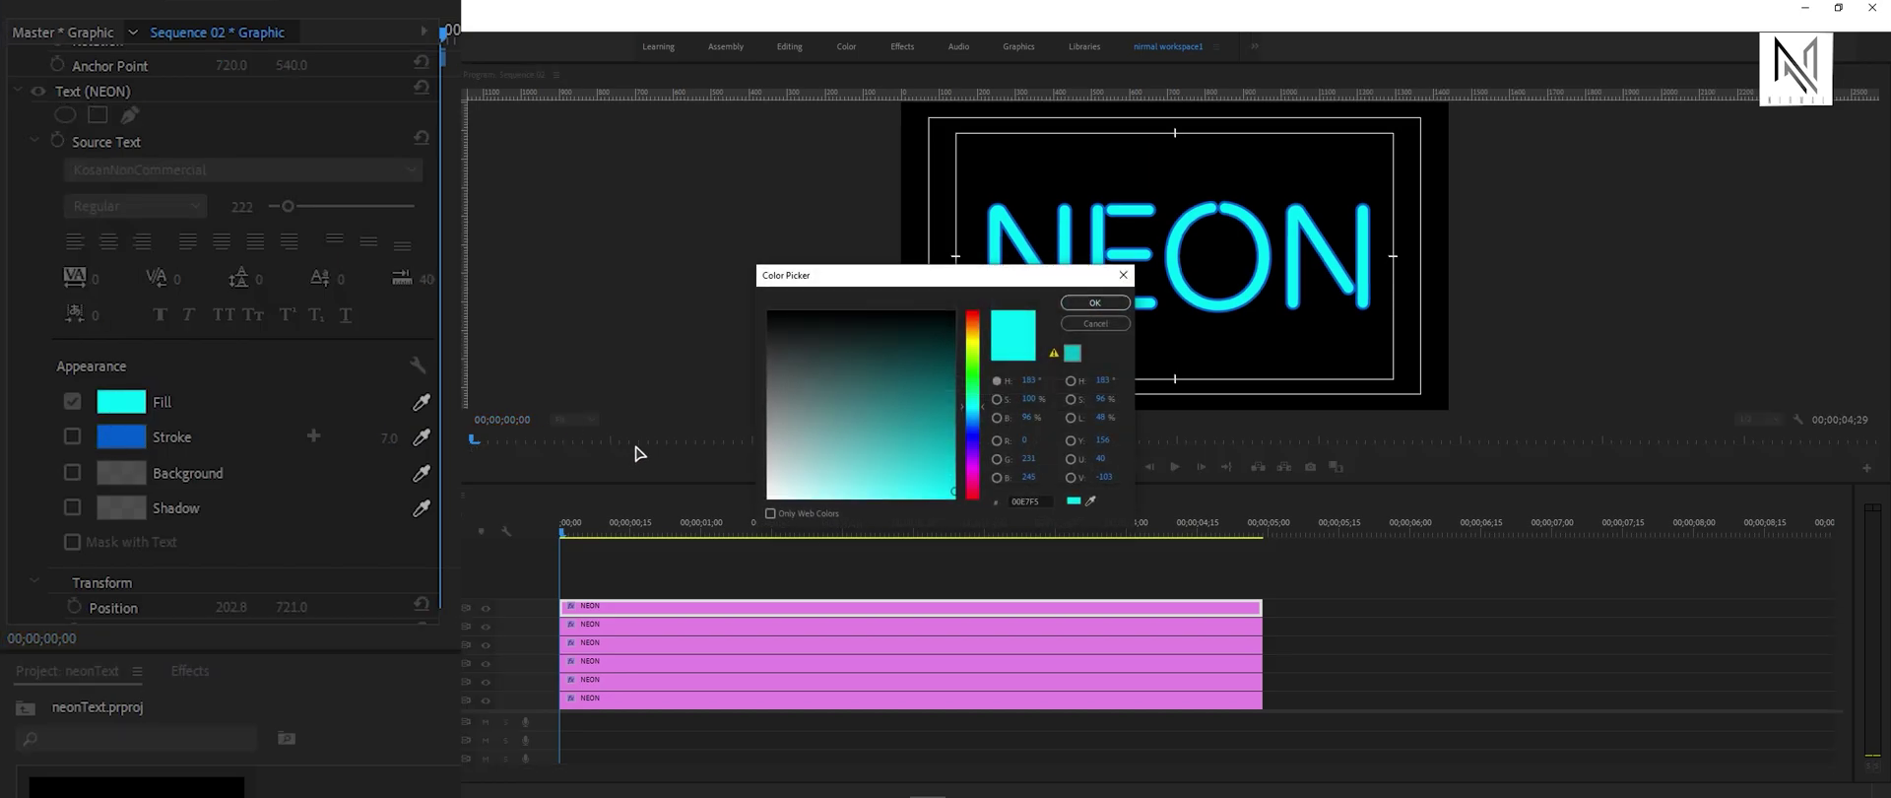
{"action": "left_click", "coordinate": [769, 312]}
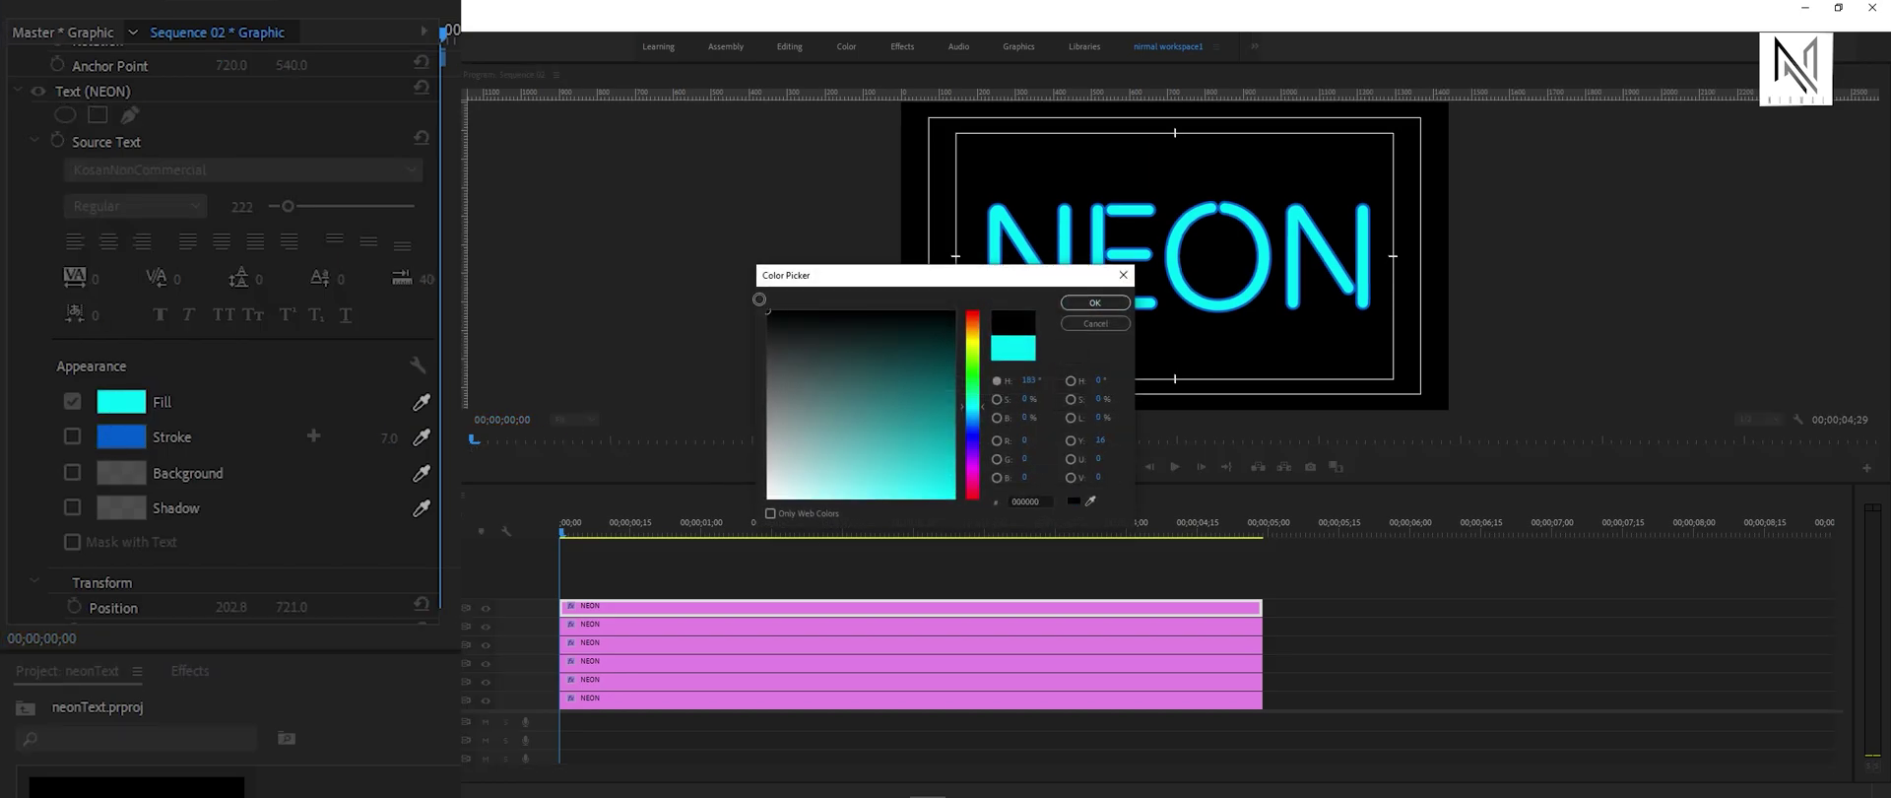
{"action": "left_click", "coordinate": [1097, 303]}
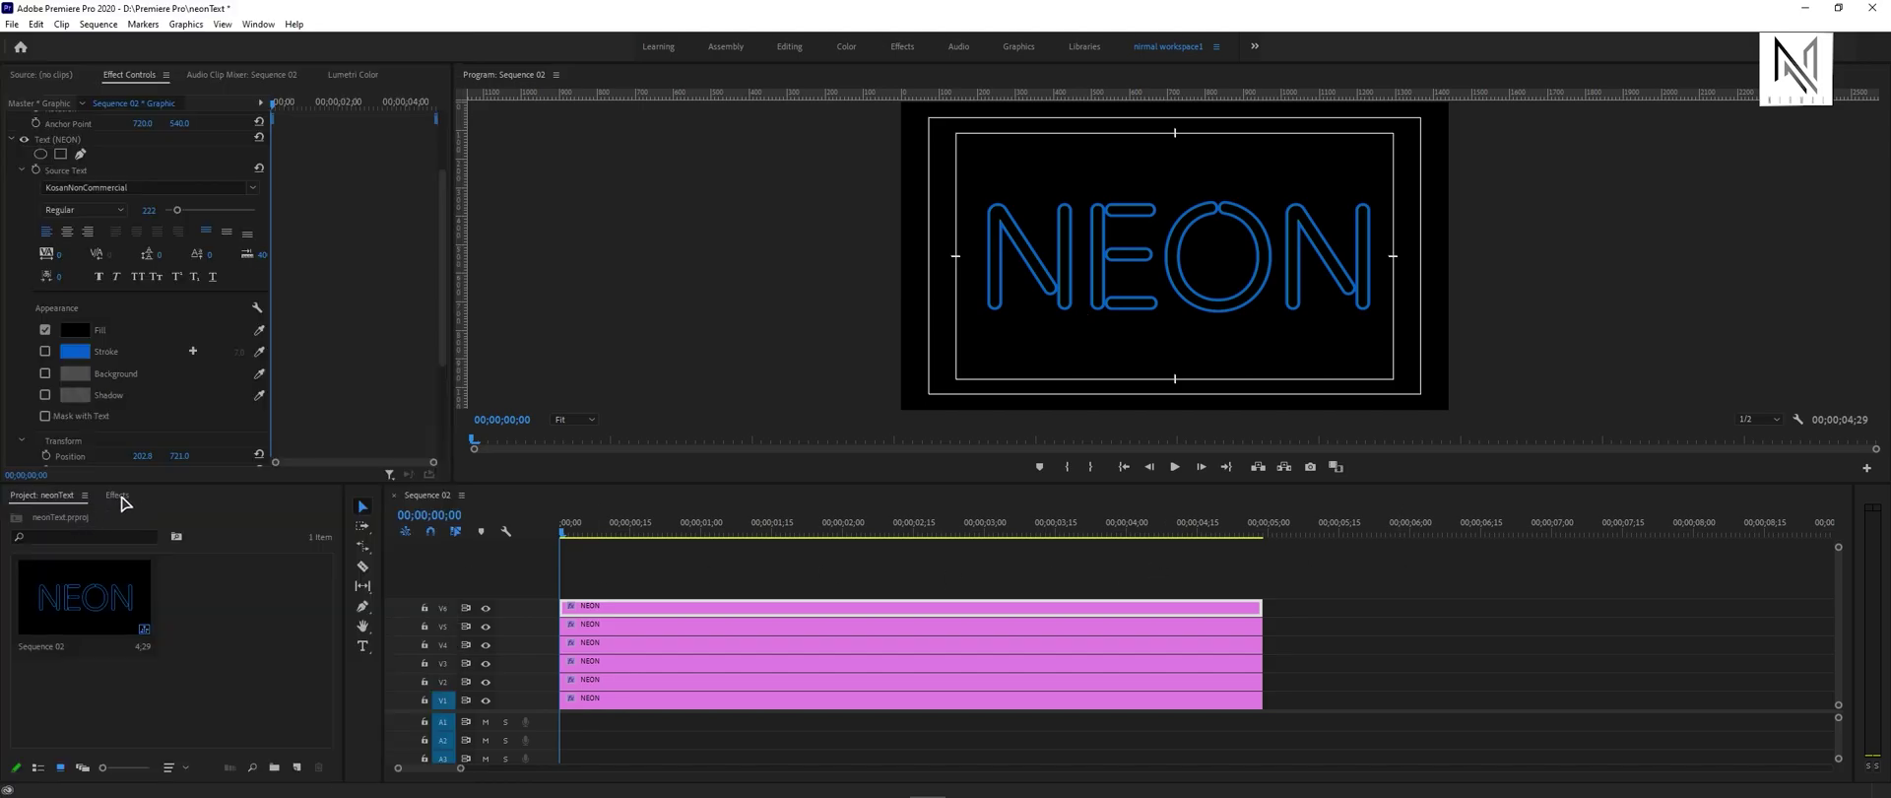
Step: Find the Bevel Alpha effect and apply it to the NEON clip on V6
{"action": "left_click", "coordinate": [116, 495]}
{"action": "left_click", "coordinate": [104, 514]}
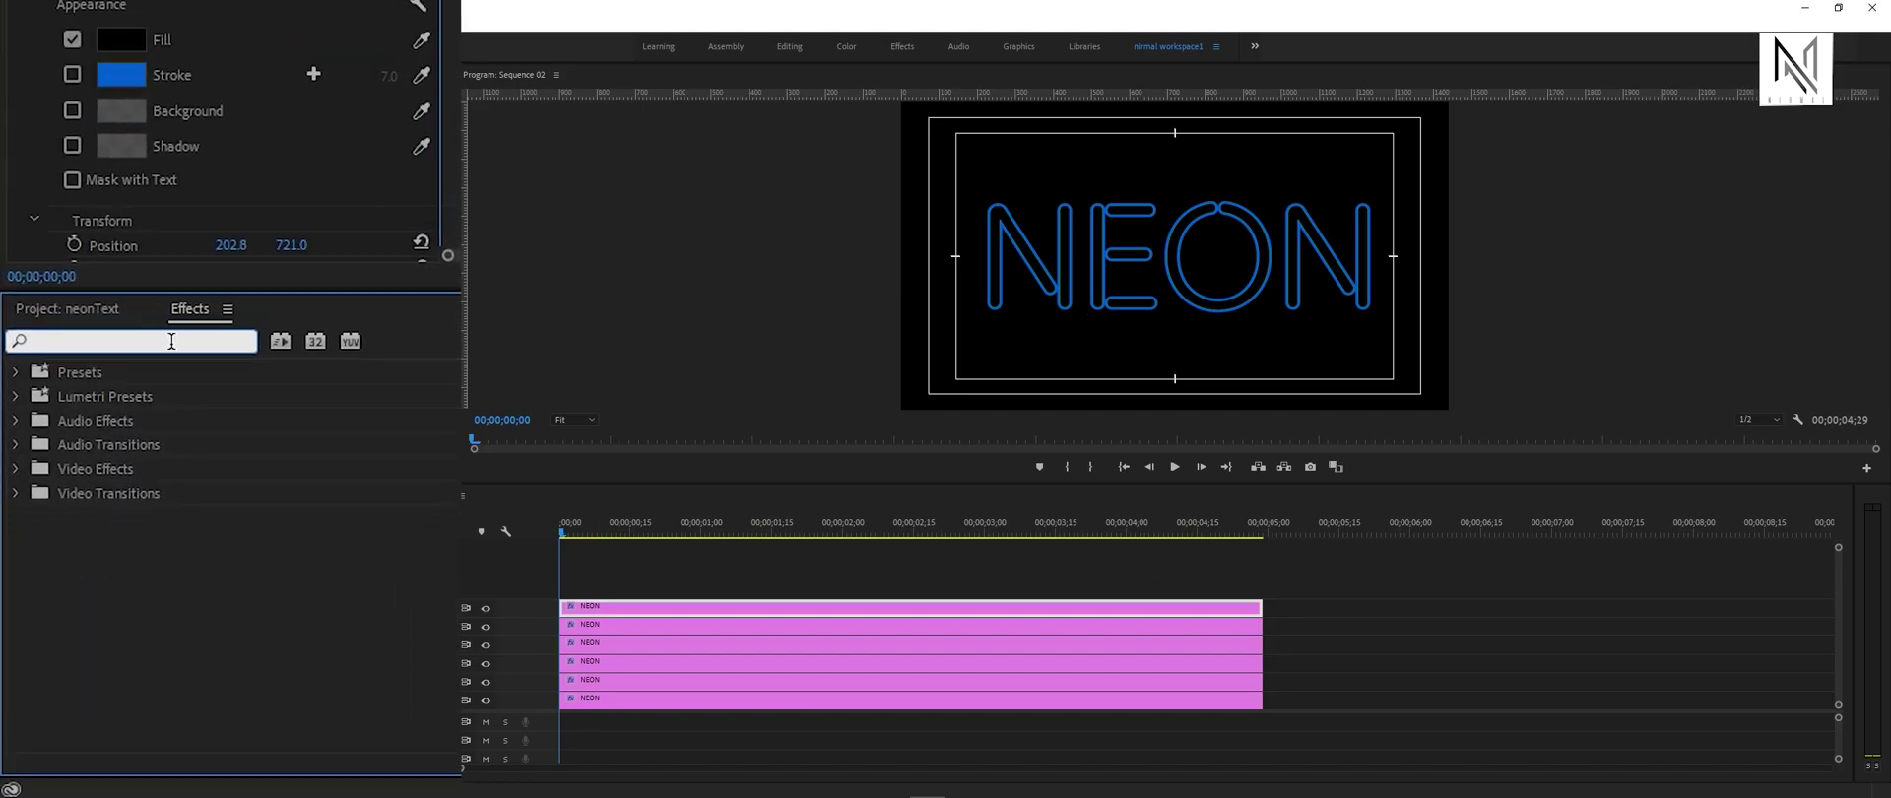
{"action": "type", "text": "bevel"}
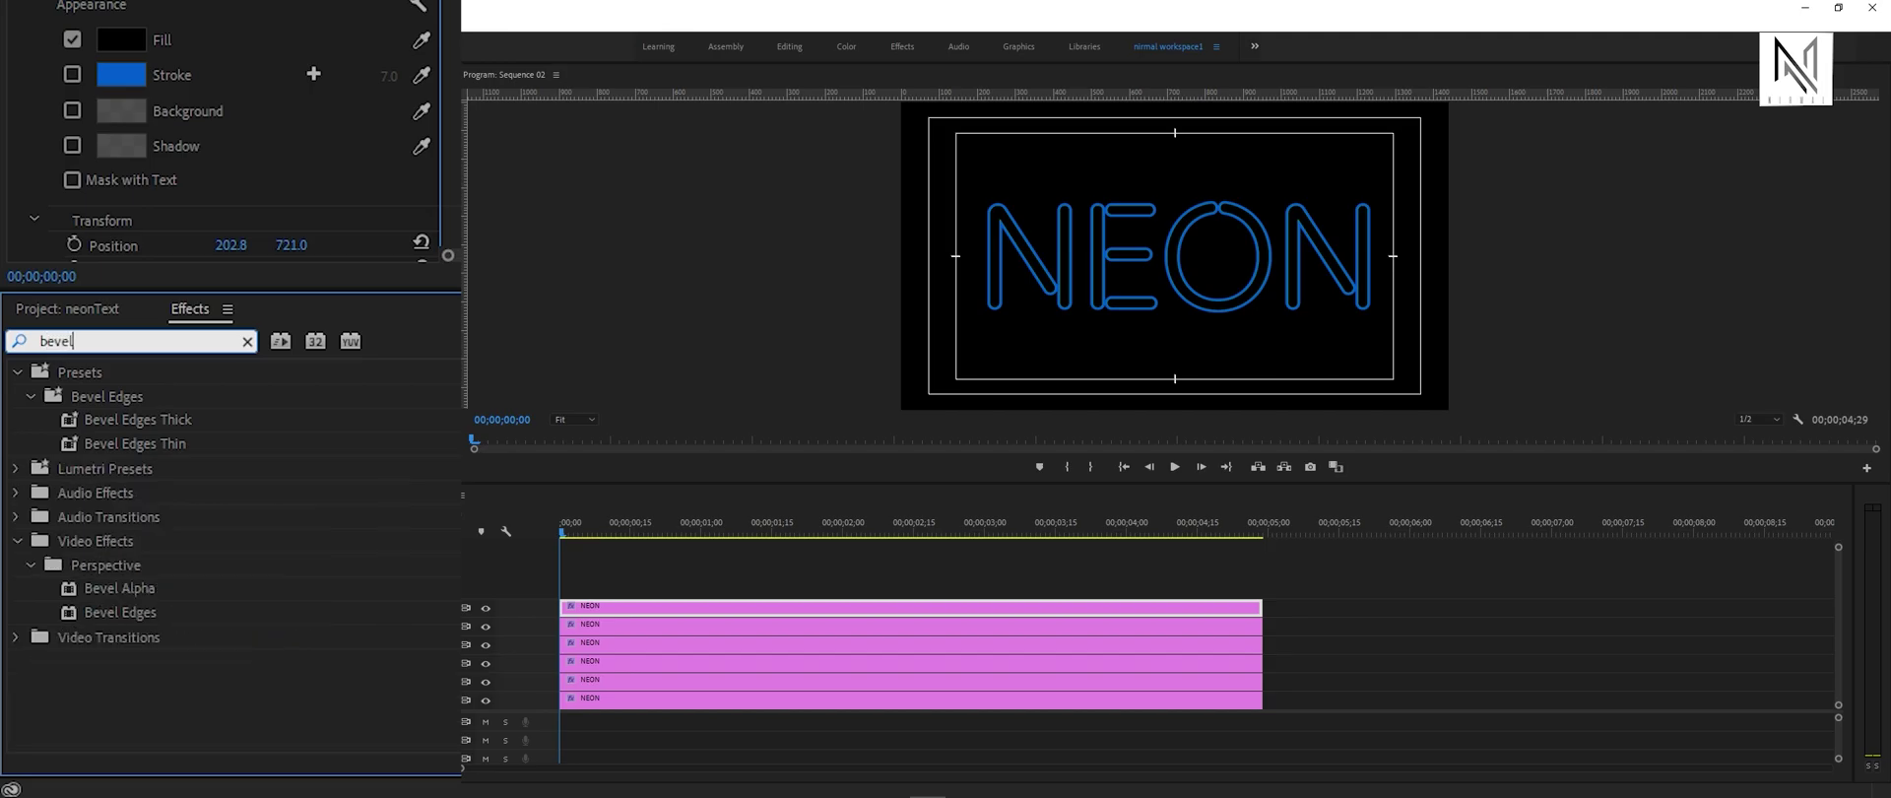
{"action": "left_click_drag", "start_coordinate": [120, 588], "coordinate": [588, 617]}
Step: Find the Linear Wipe effect and apply it to the stacked NEON clips from V6 down to V1
{"action": "left_click", "coordinate": [247, 341]}
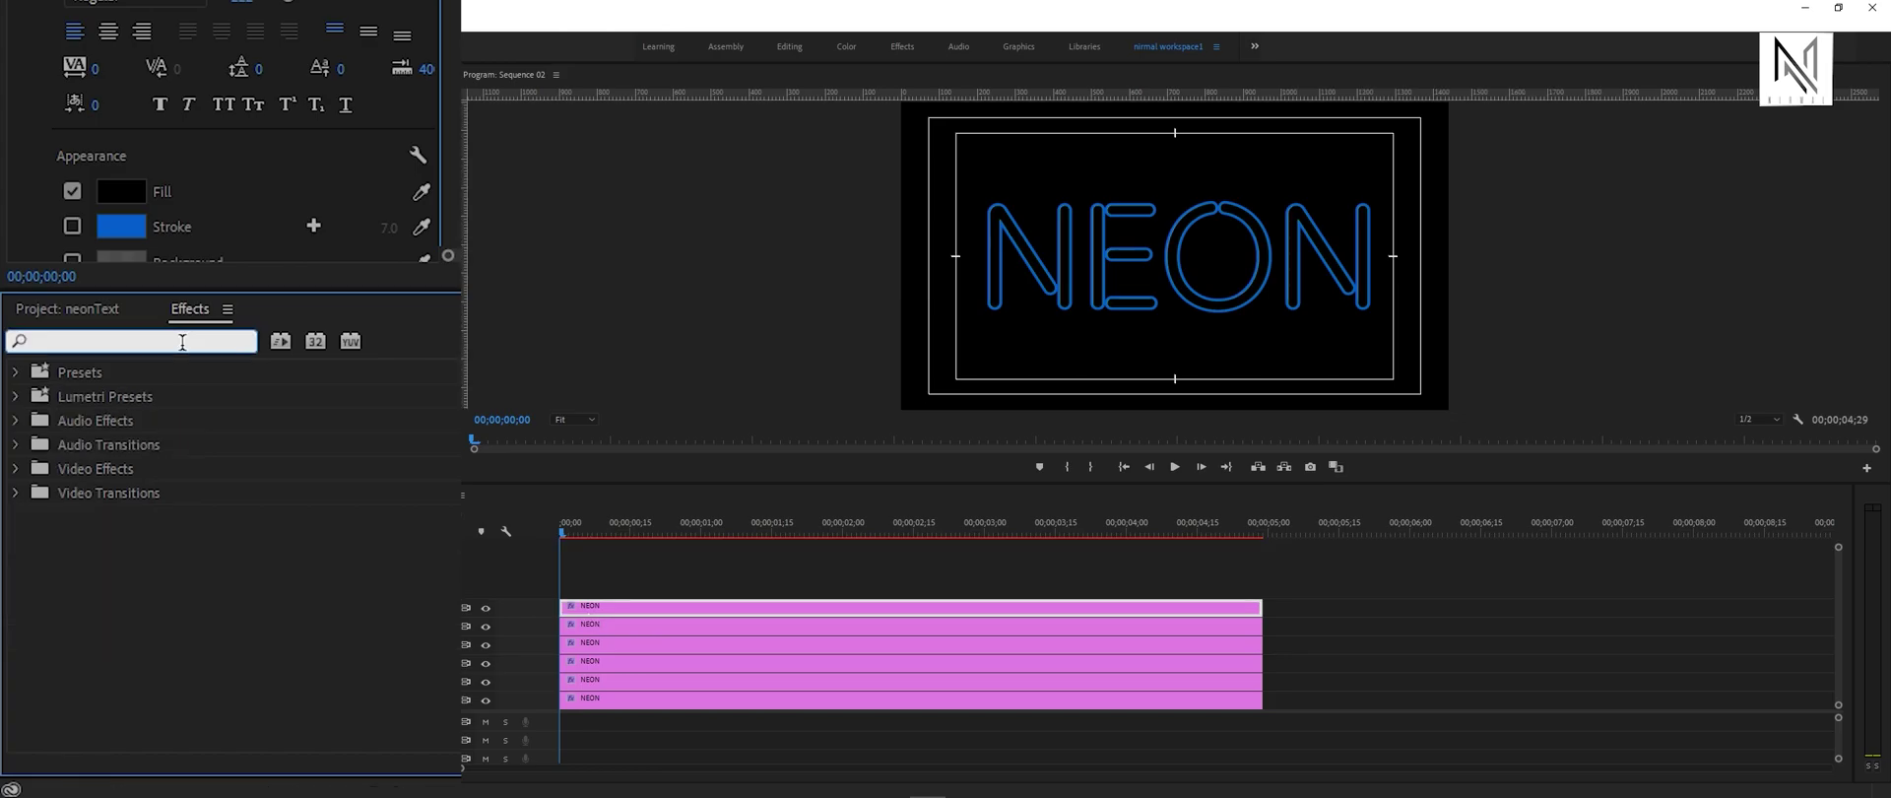
{"action": "type", "text": "linear"}
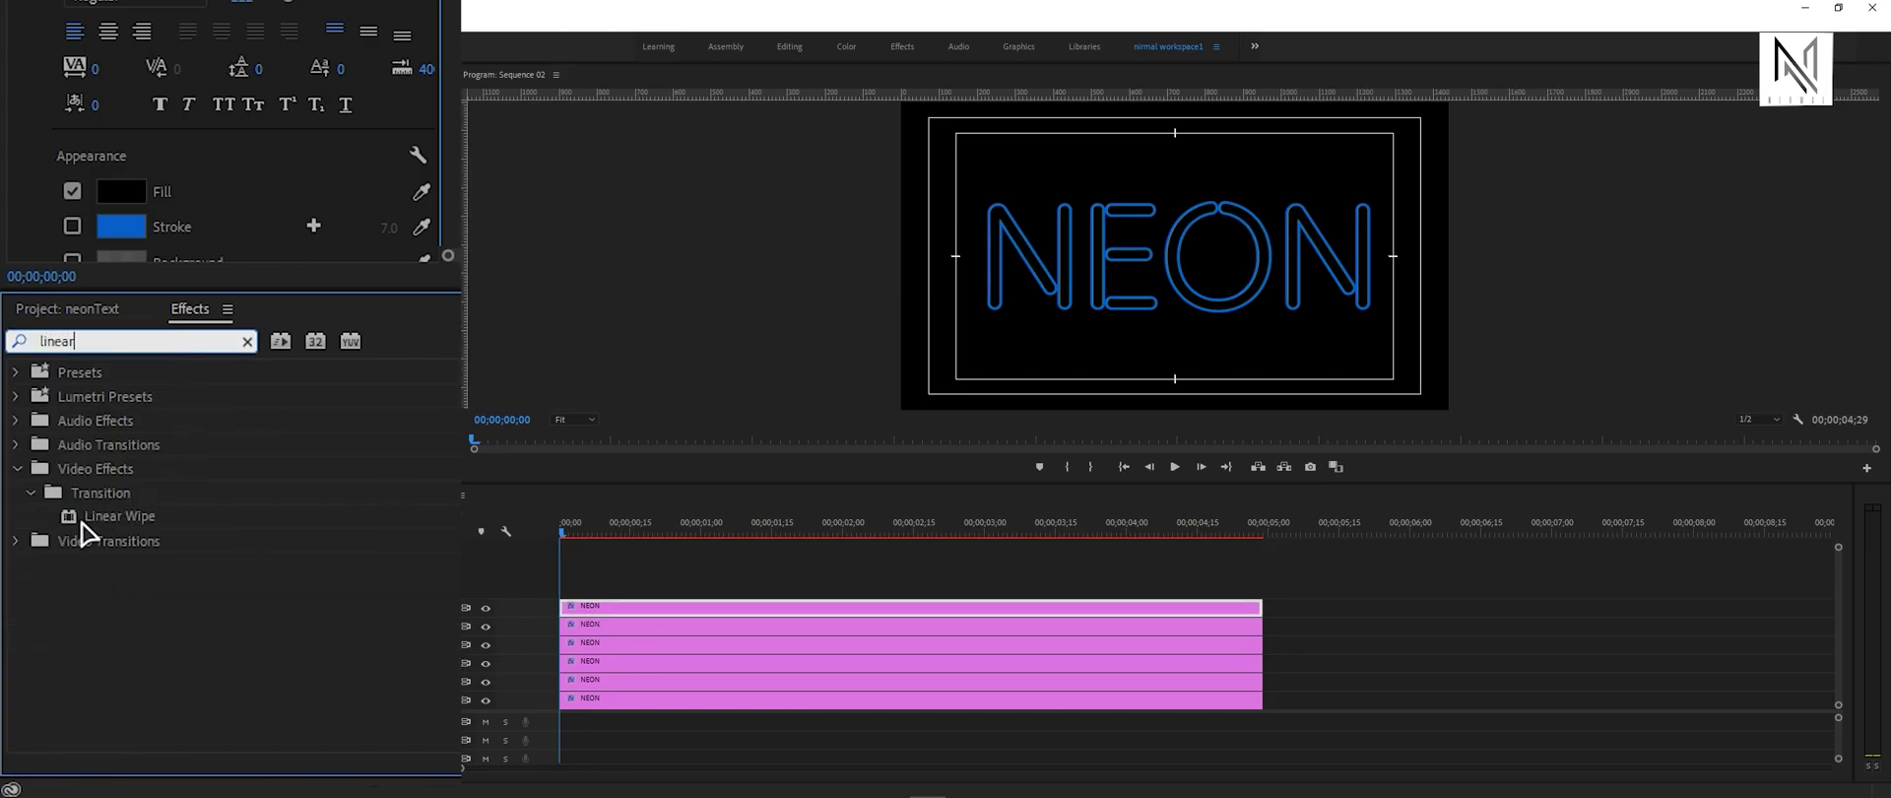
{"action": "left_click_drag", "start_coordinate": [93, 520], "coordinate": [581, 629]}
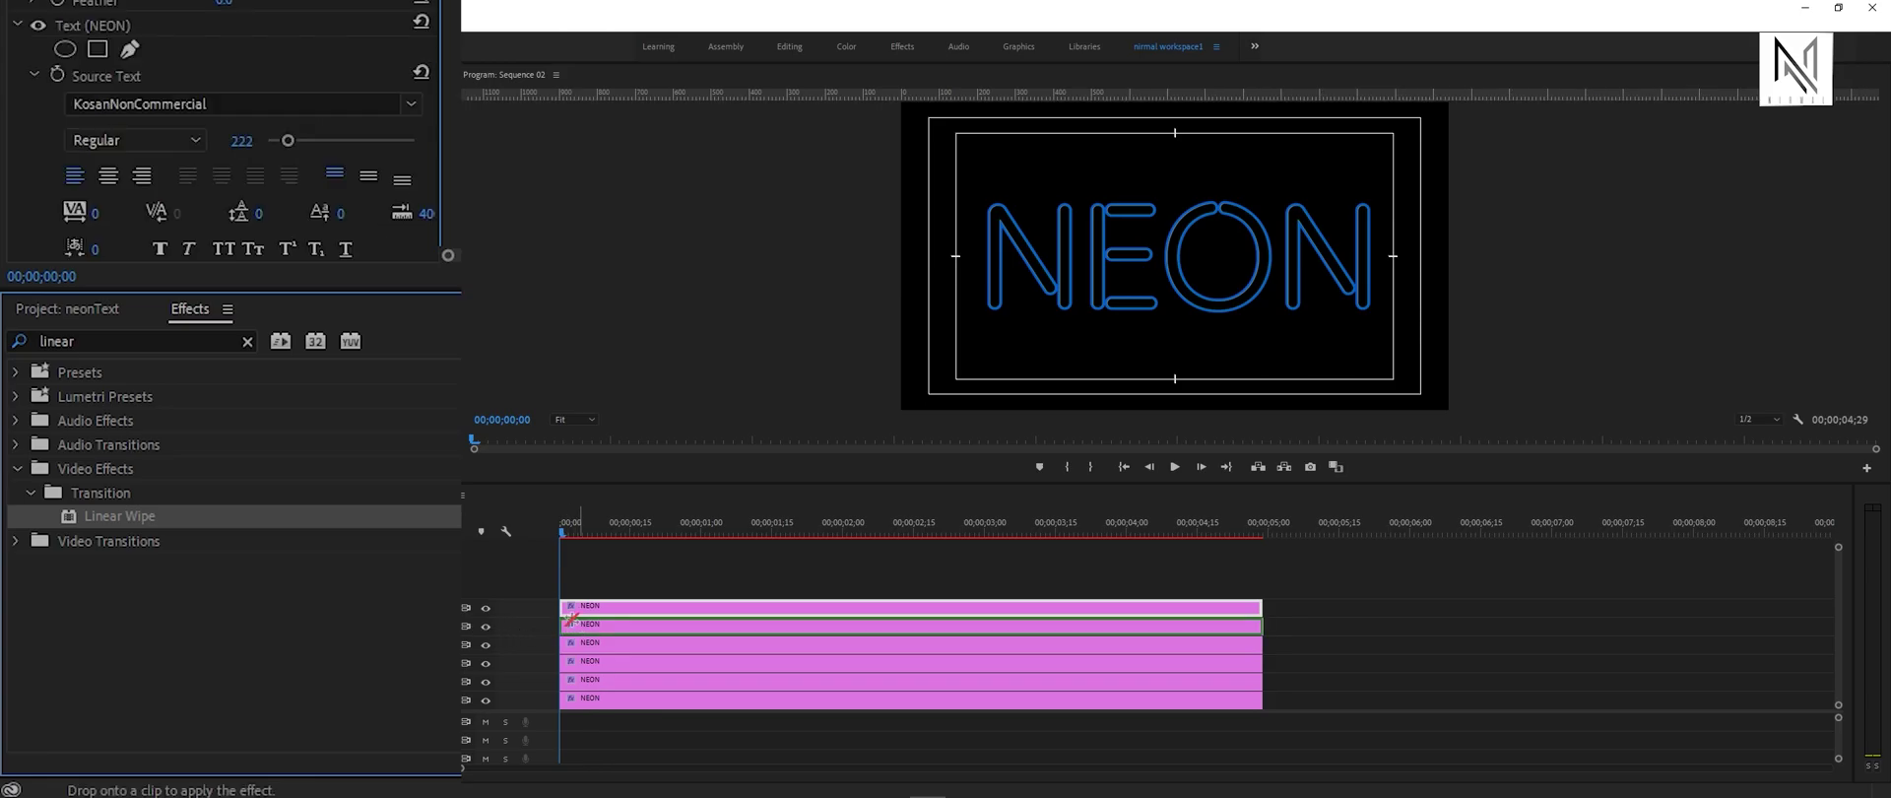
{"action": "left_click_drag", "start_coordinate": [329, 523], "coordinate": [585, 704]}
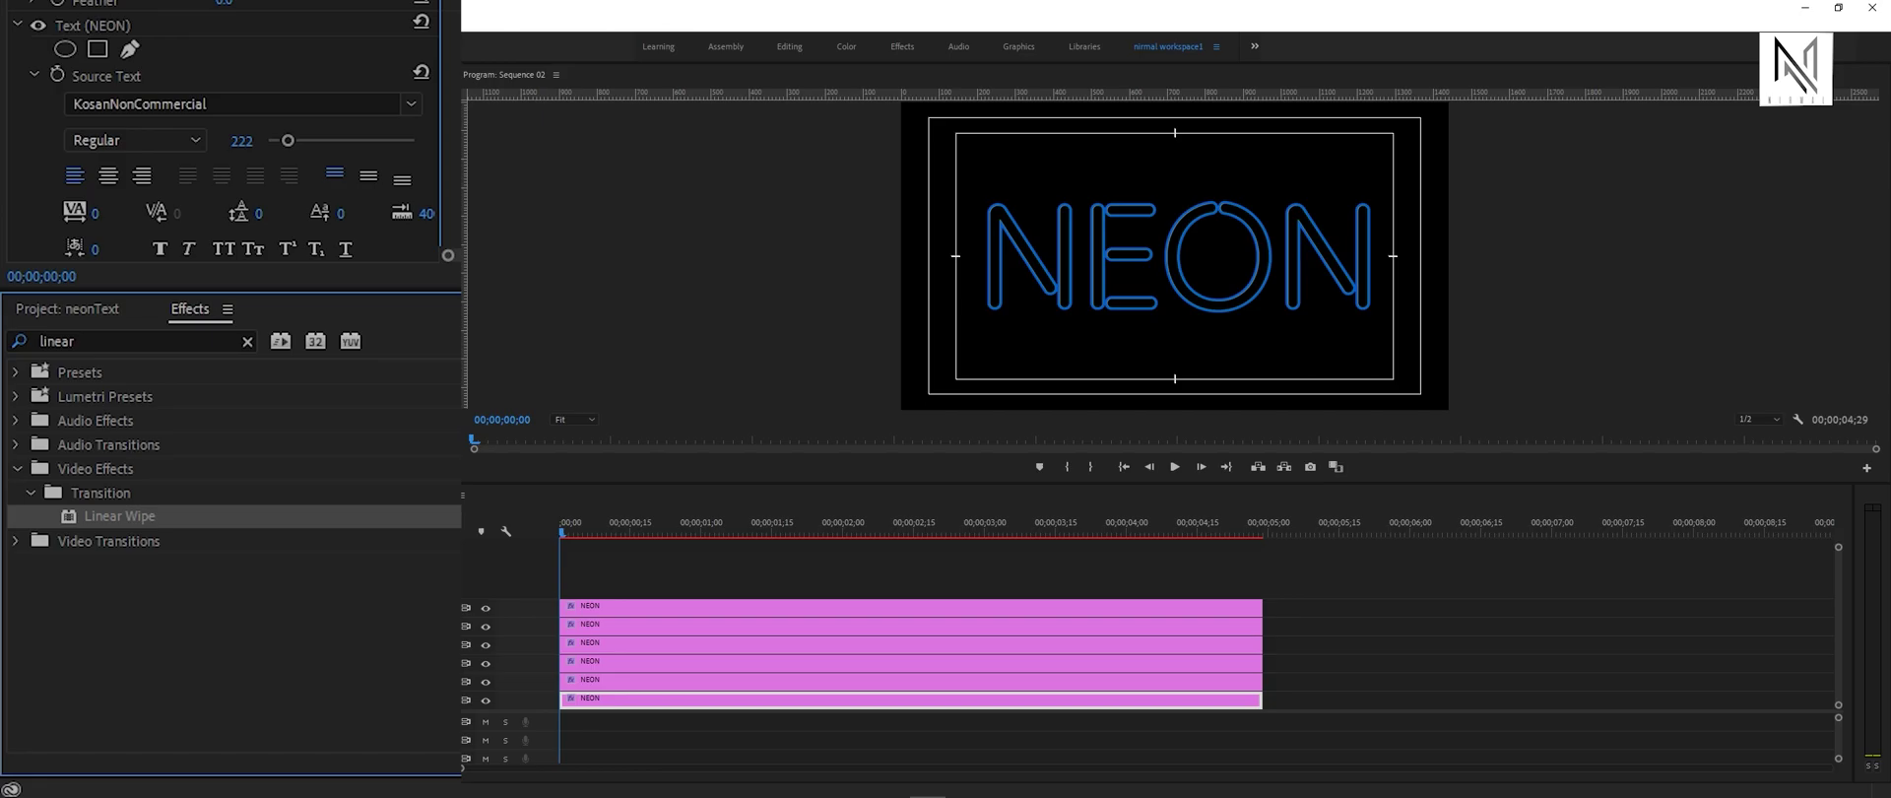
Step: Find the Vertical Flip effect and apply it to the NEON clip on V1
{"action": "left_click", "coordinate": [247, 340]}
{"action": "left_click", "coordinate": [195, 341]}
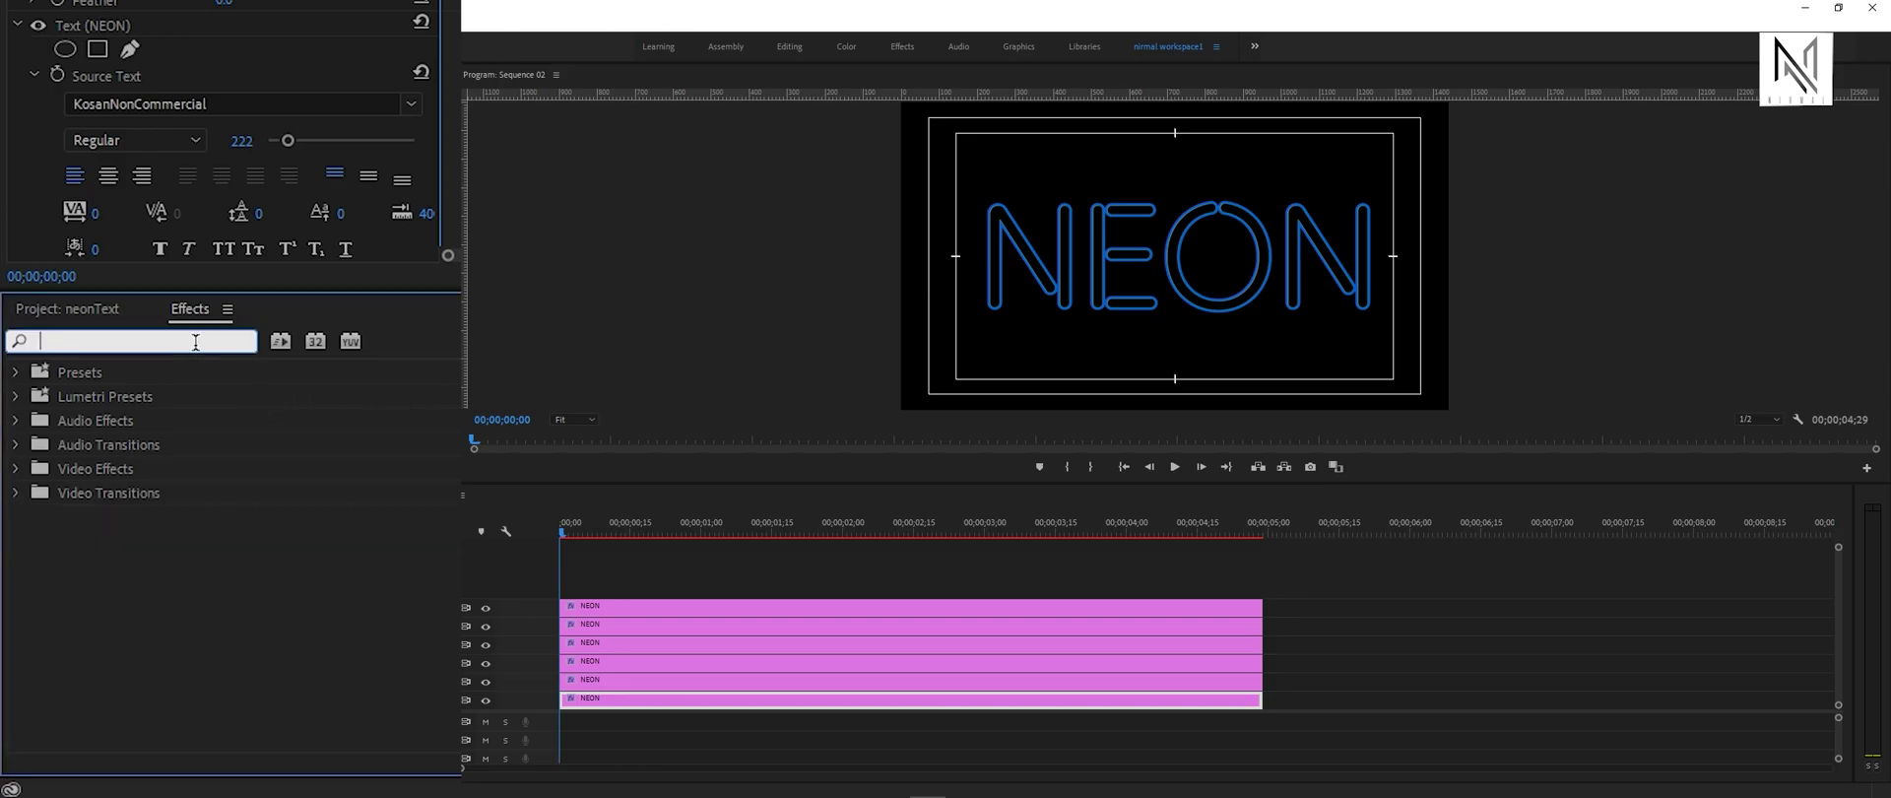
{"action": "type", "text": "flip"}
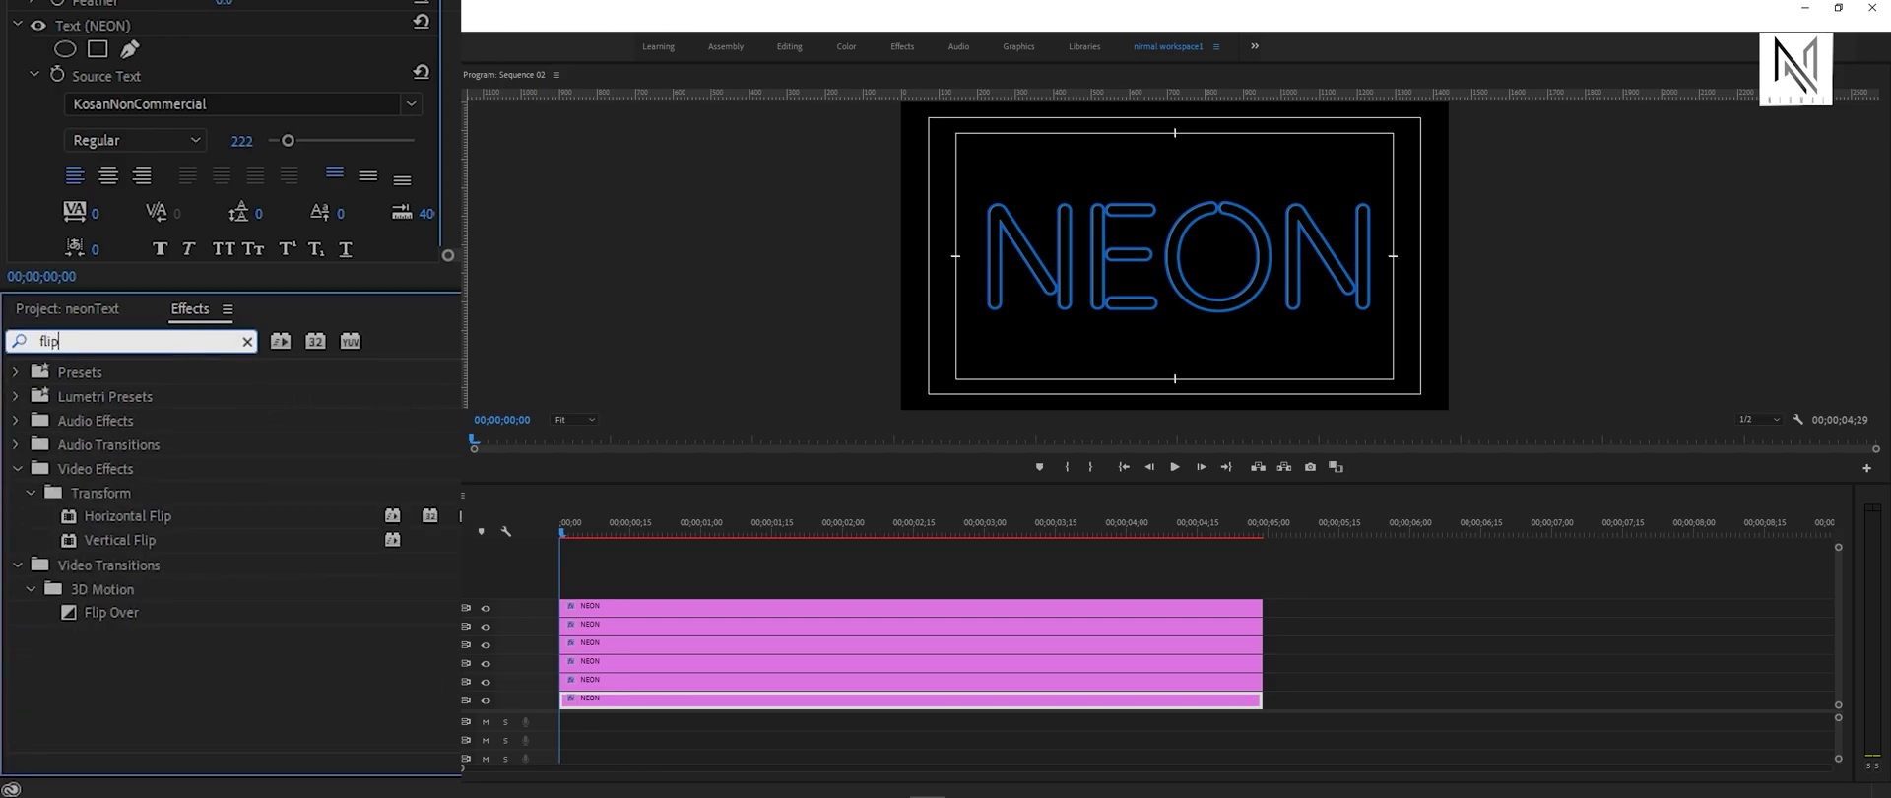
{"action": "left_click", "coordinate": [131, 542]}
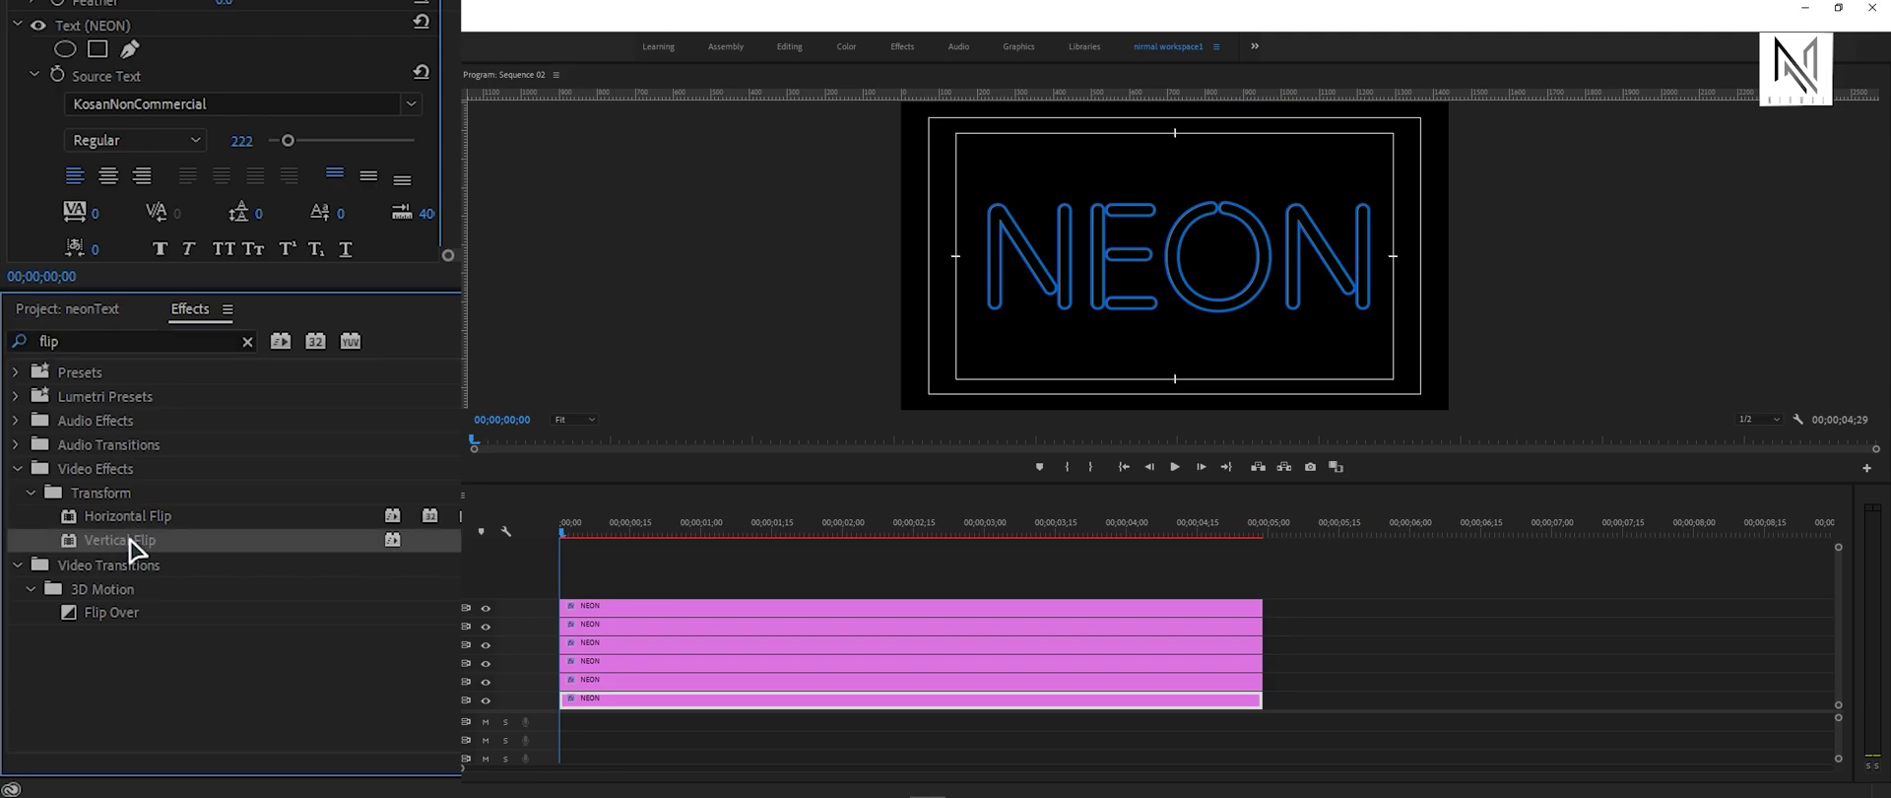
{"action": "left_click_drag", "start_coordinate": [131, 547], "coordinate": [580, 702]}
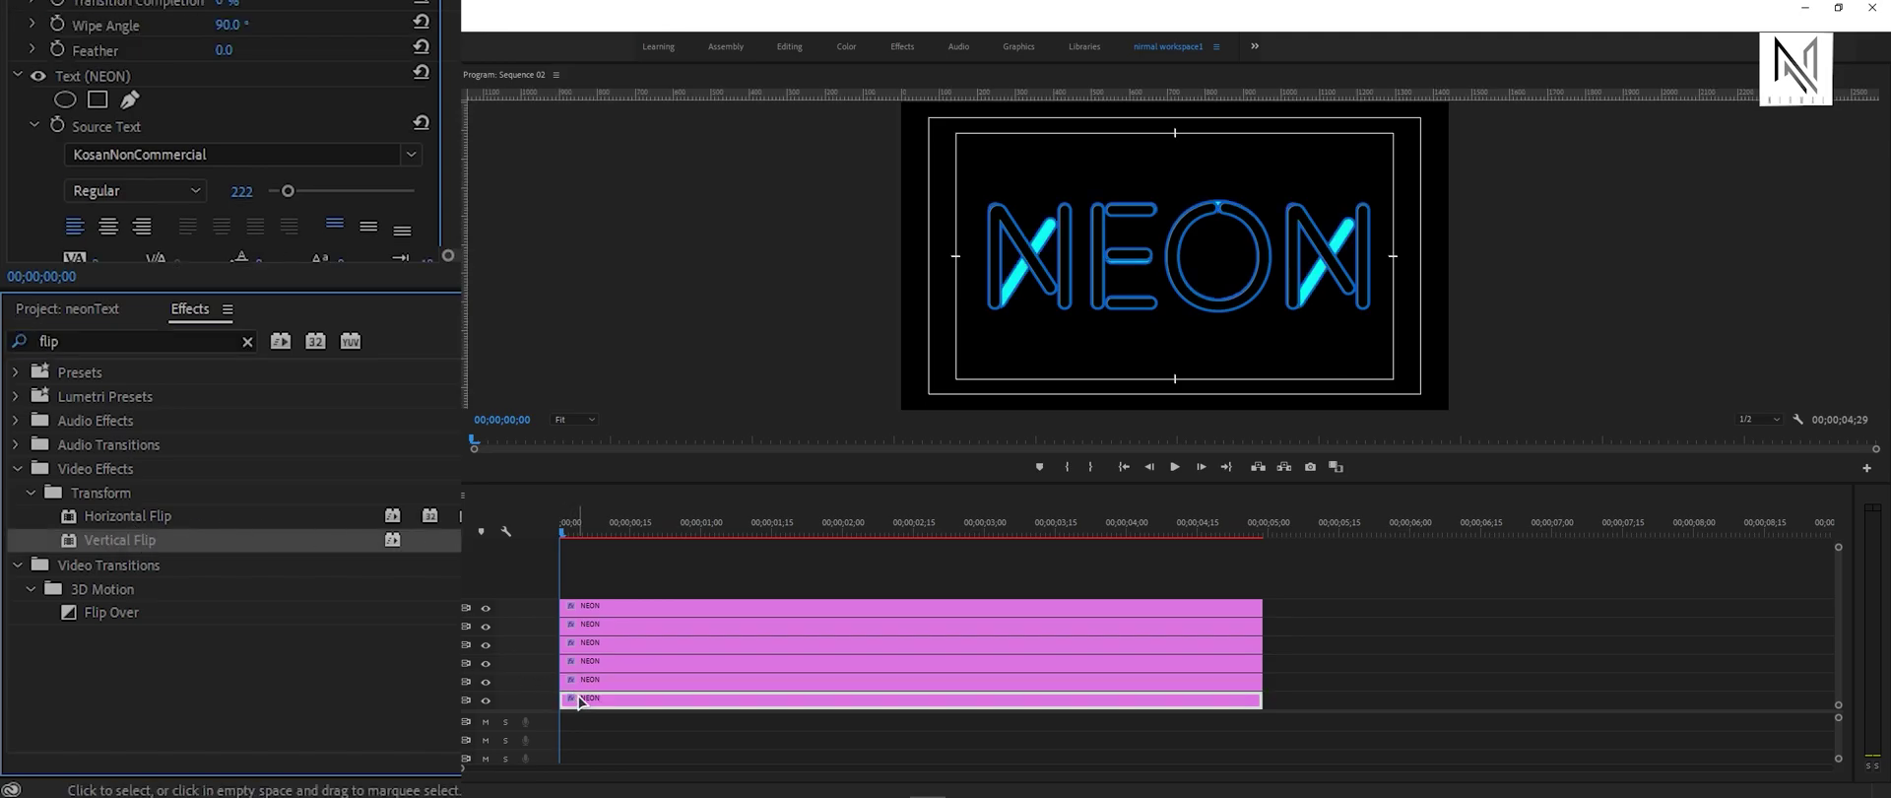
Step: Find the Gaussian Blur effect and apply it to the NEON clips on V4, V3, V2 and V1
{"action": "left_click", "coordinate": [247, 341]}
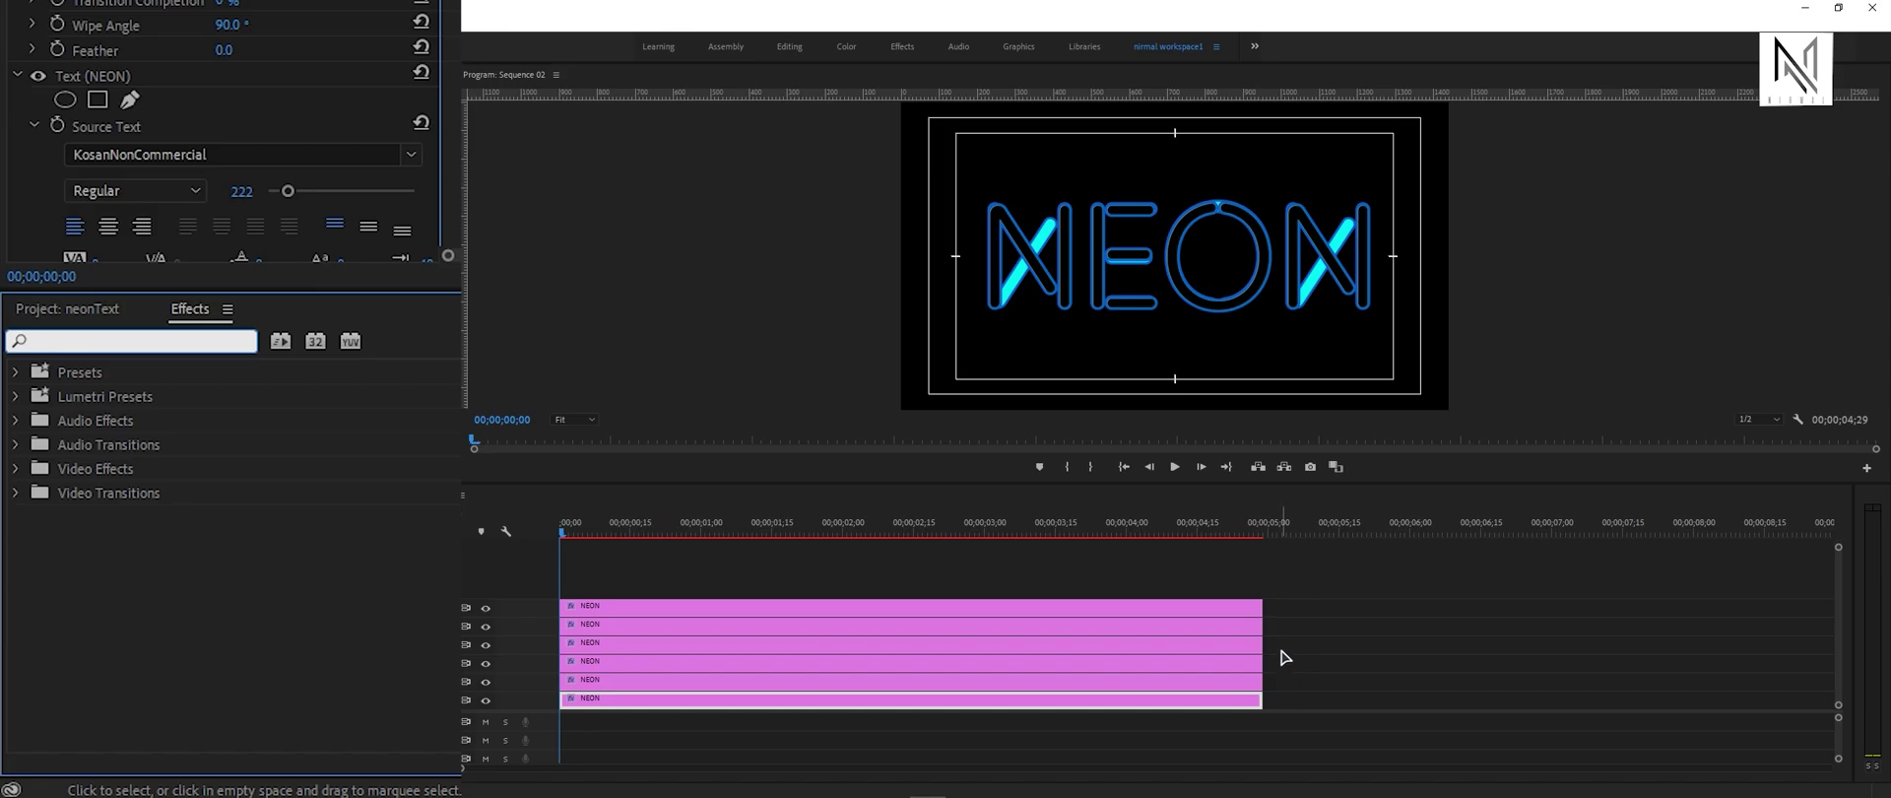
{"action": "left_click_drag", "start_coordinate": [1283, 639], "coordinate": [1228, 716]}
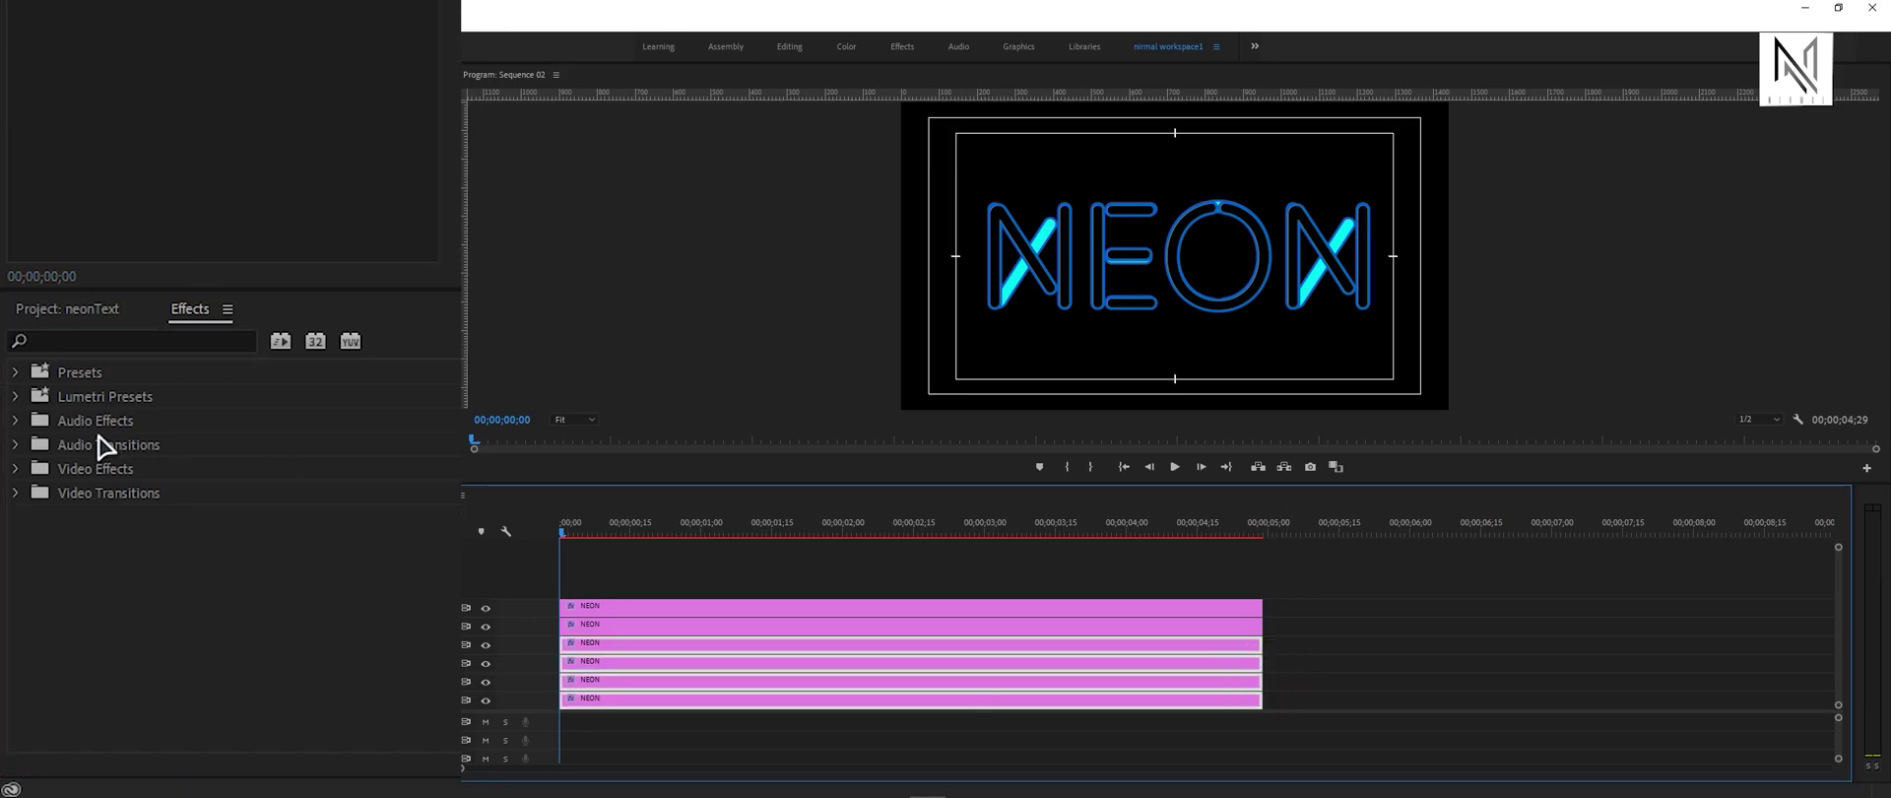
{"action": "left_click", "coordinate": [160, 341]}
{"action": "type", "text": "blur"}
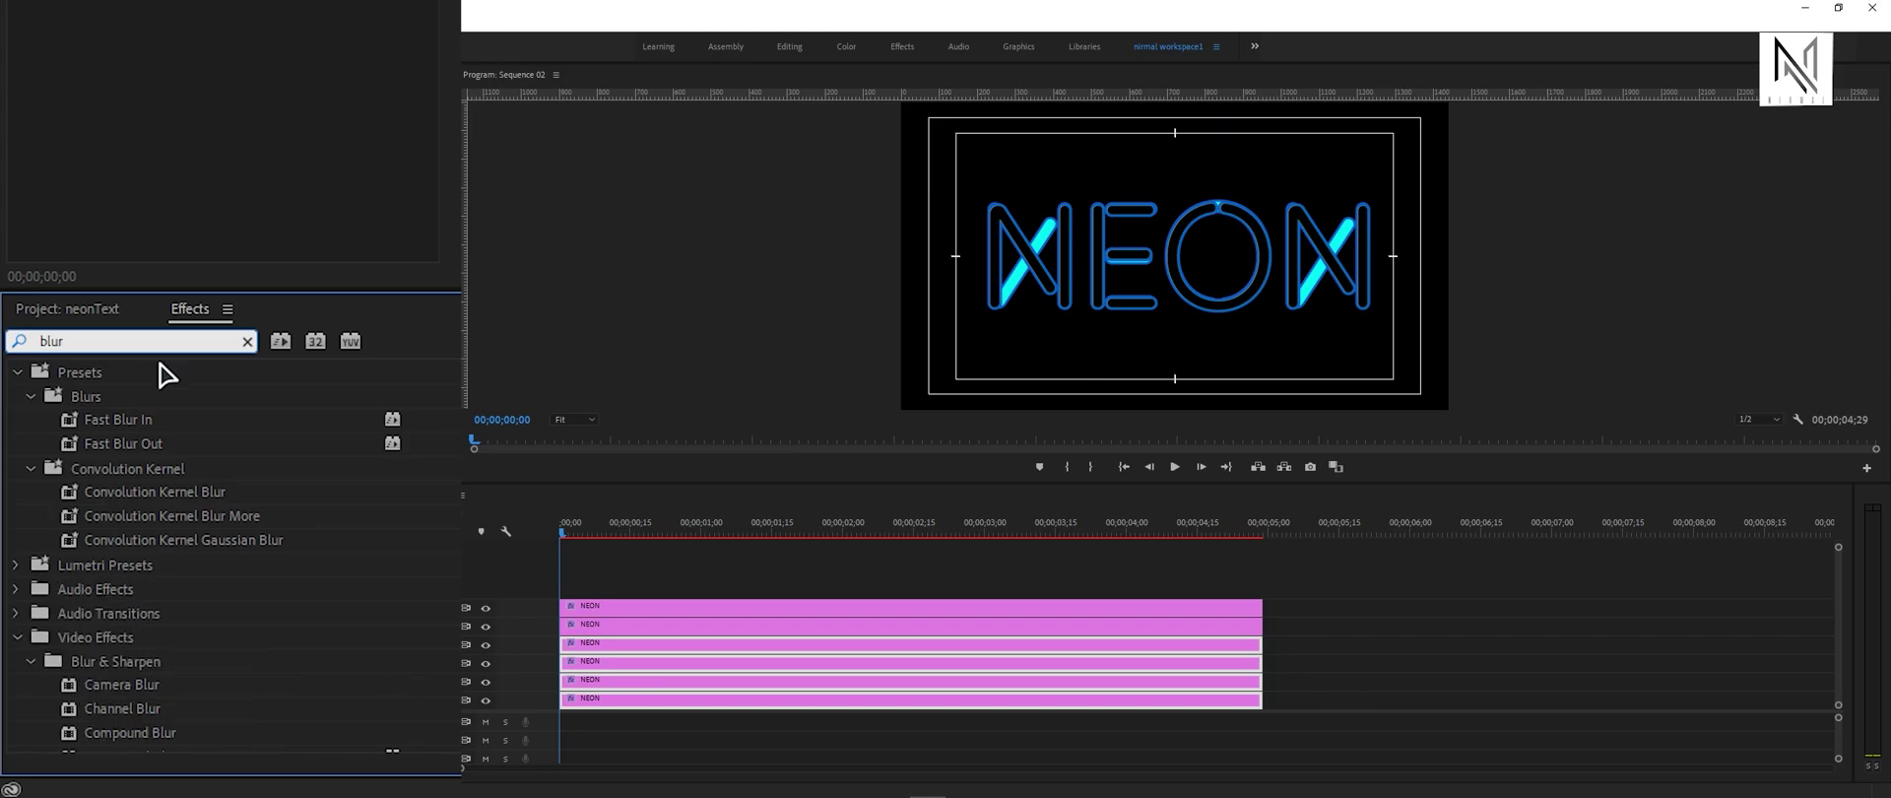
{"action": "scroll", "coordinate": [262, 568], "scroll_direction": "down", "scroll_amount": 6}
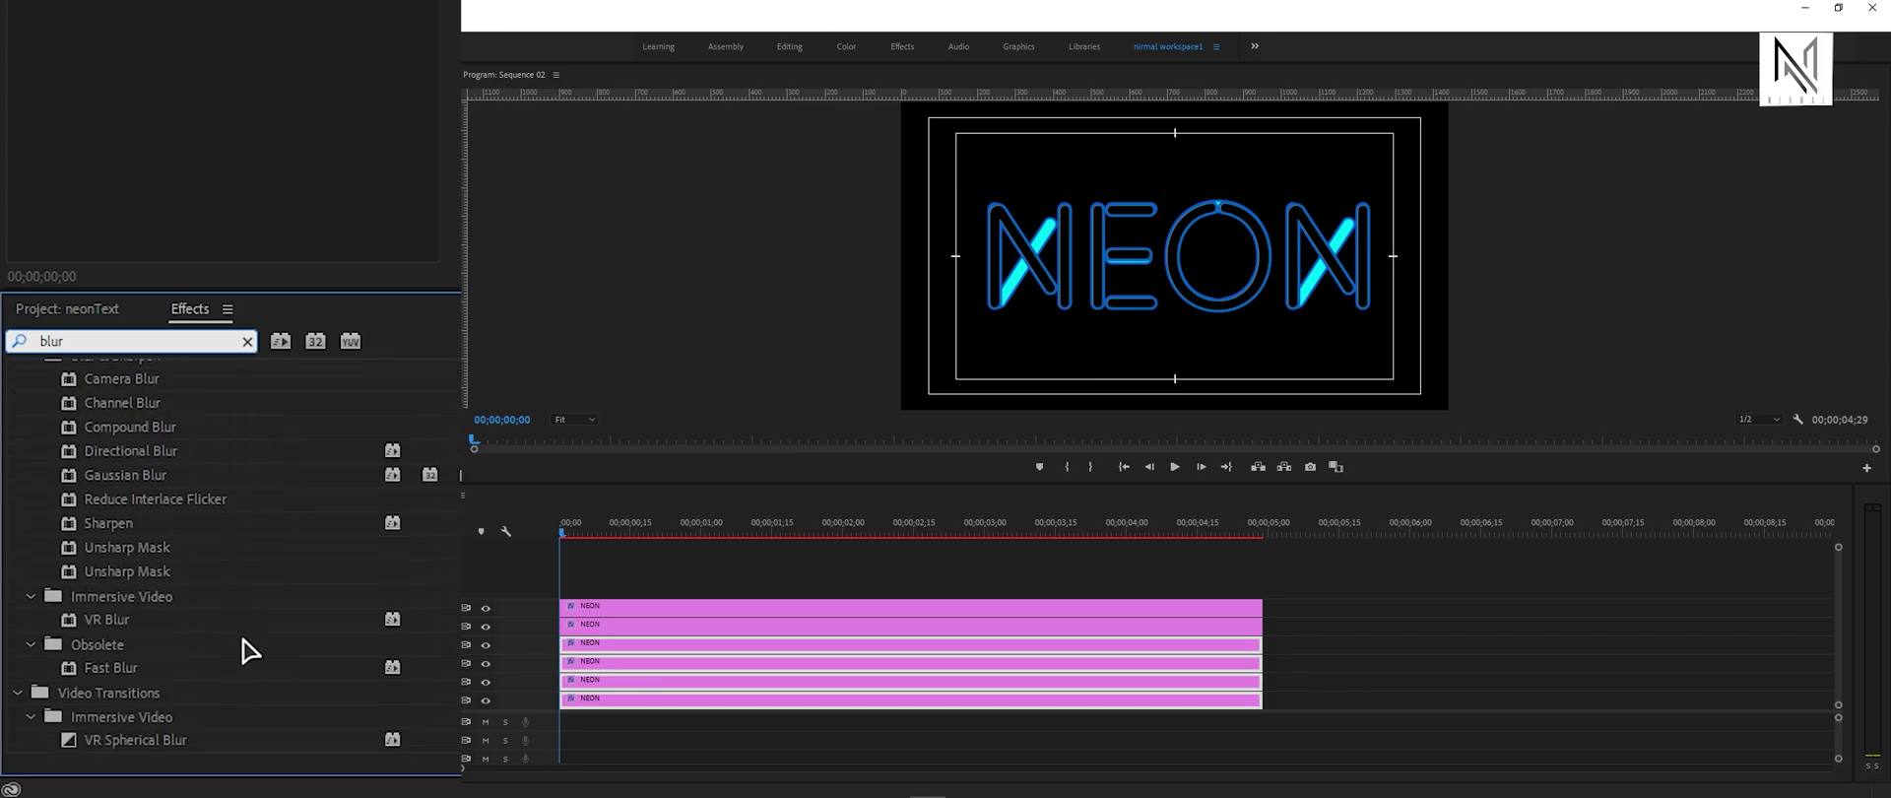
{"action": "scroll", "coordinate": [248, 650], "scroll_direction": "up", "scroll_amount": 2}
{"action": "left_click", "coordinate": [135, 530]}
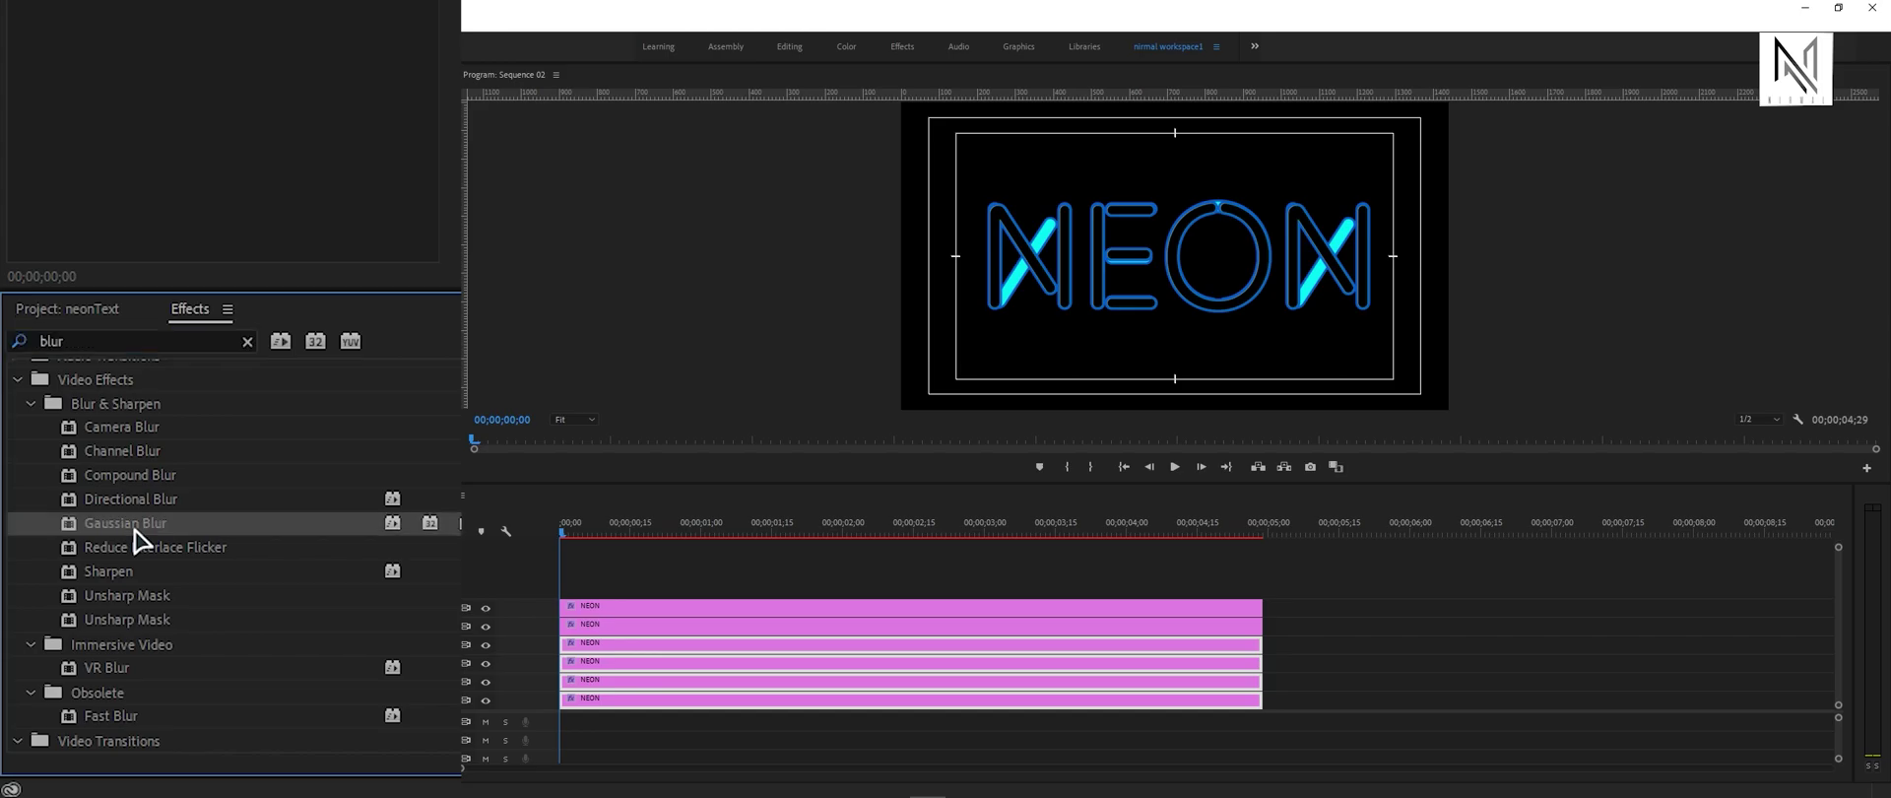
{"action": "left_click_drag", "start_coordinate": [135, 523], "coordinate": [577, 685]}
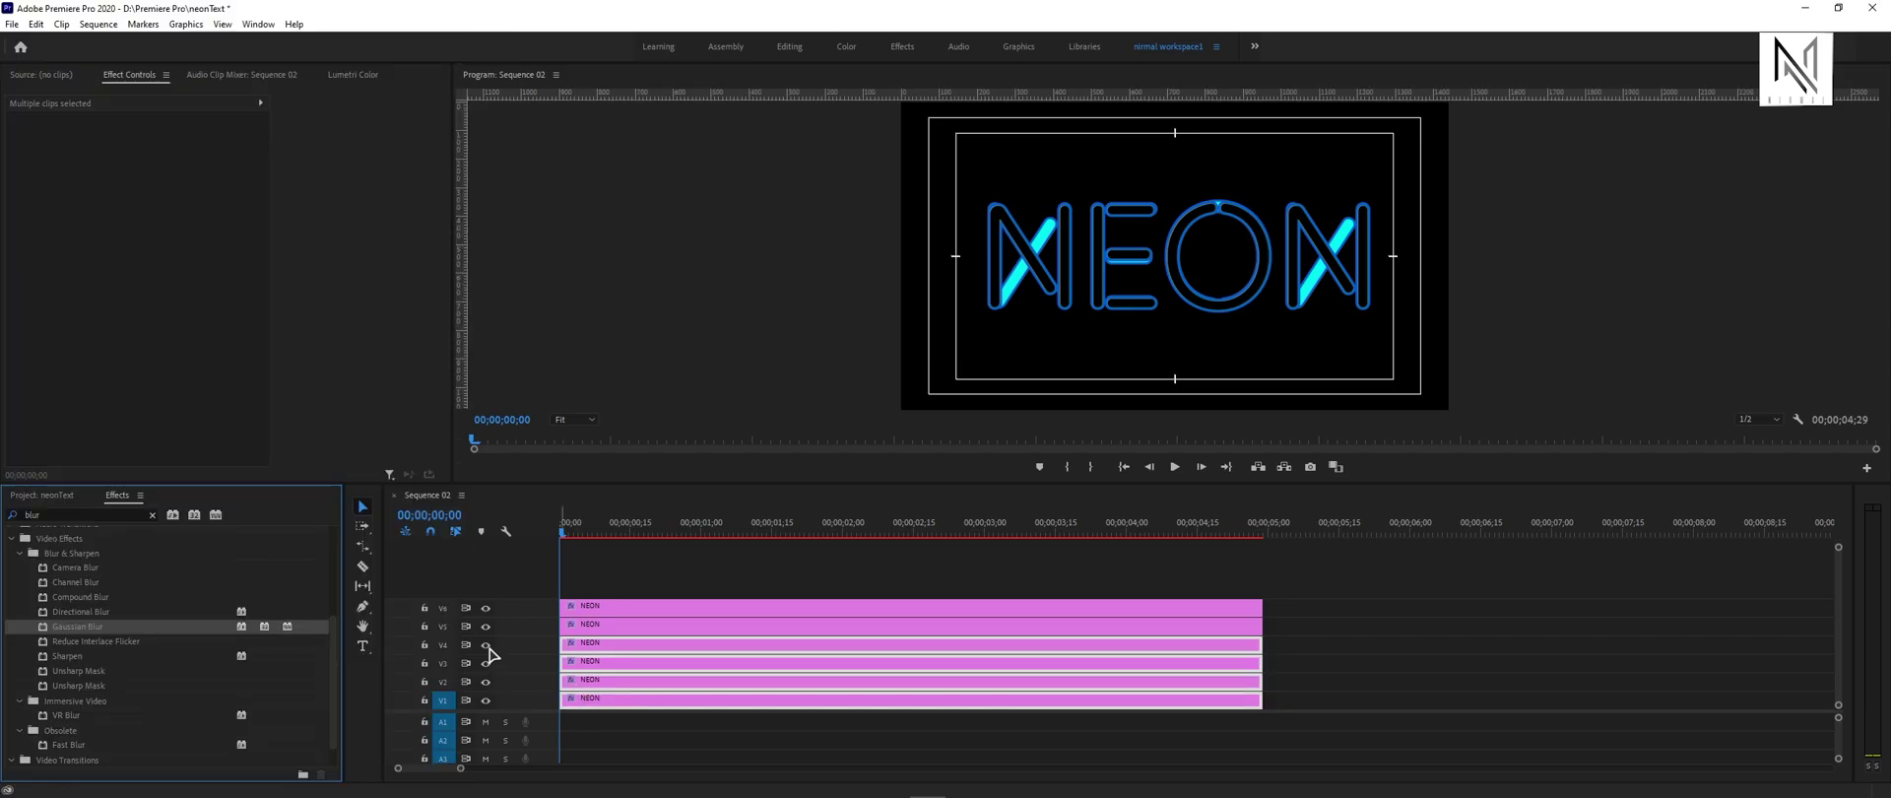
Step: Hide the output of video tracks V4 down to V1, leaving only V6 and V5 showing
{"action": "left_click", "coordinate": [485, 645]}
{"action": "left_click", "coordinate": [486, 663]}
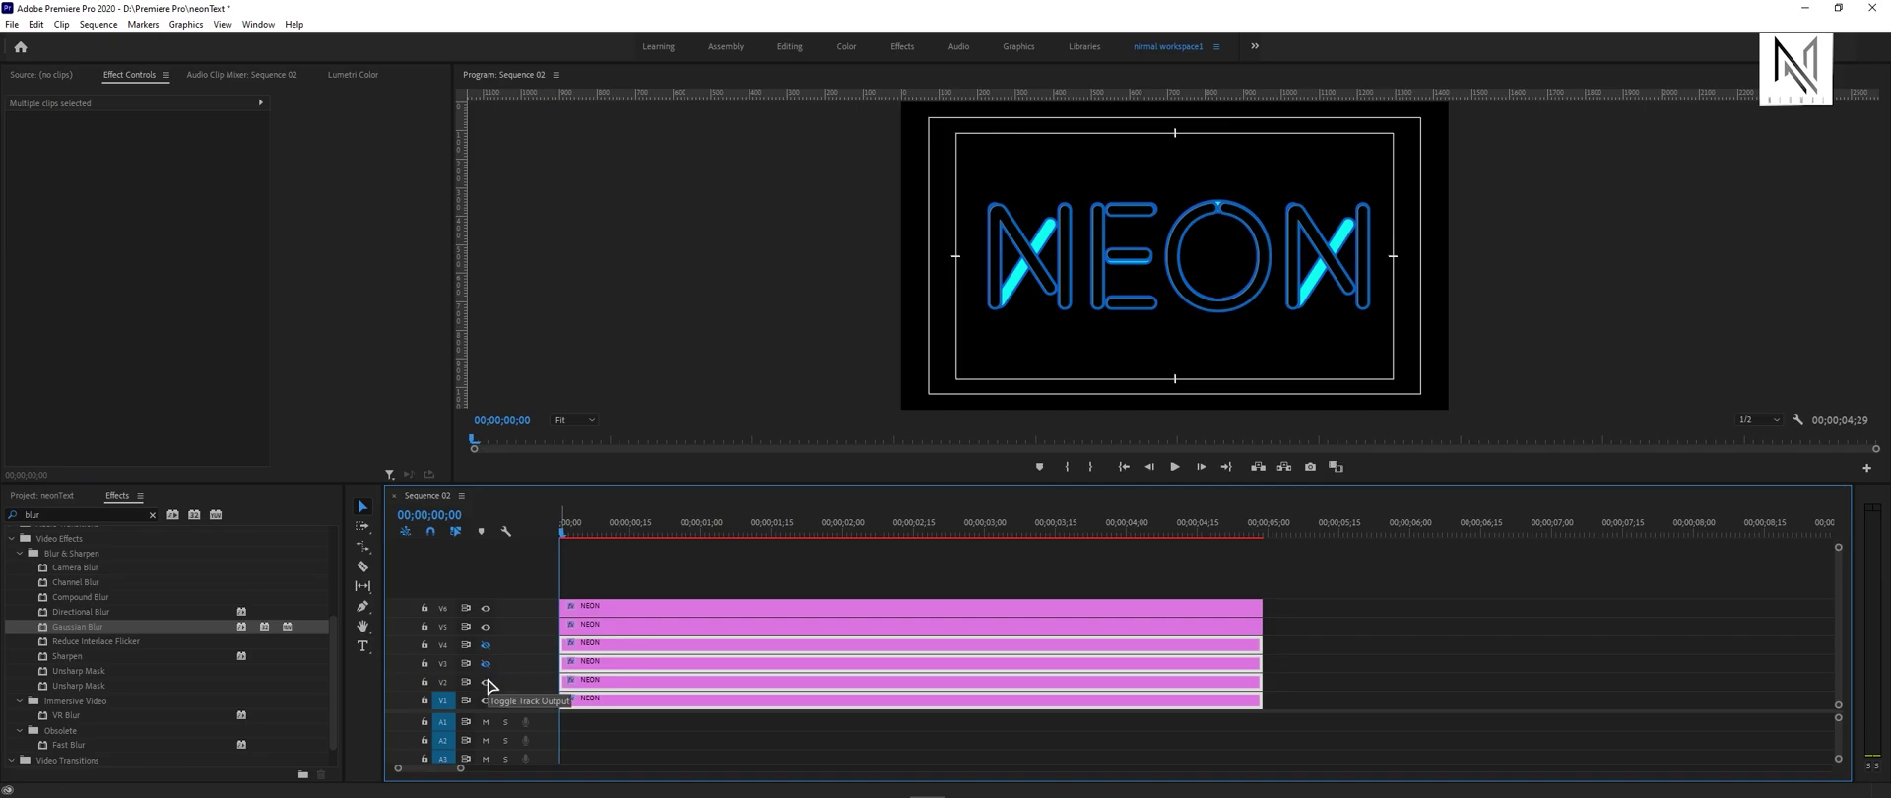
{"action": "left_click", "coordinate": [486, 682]}
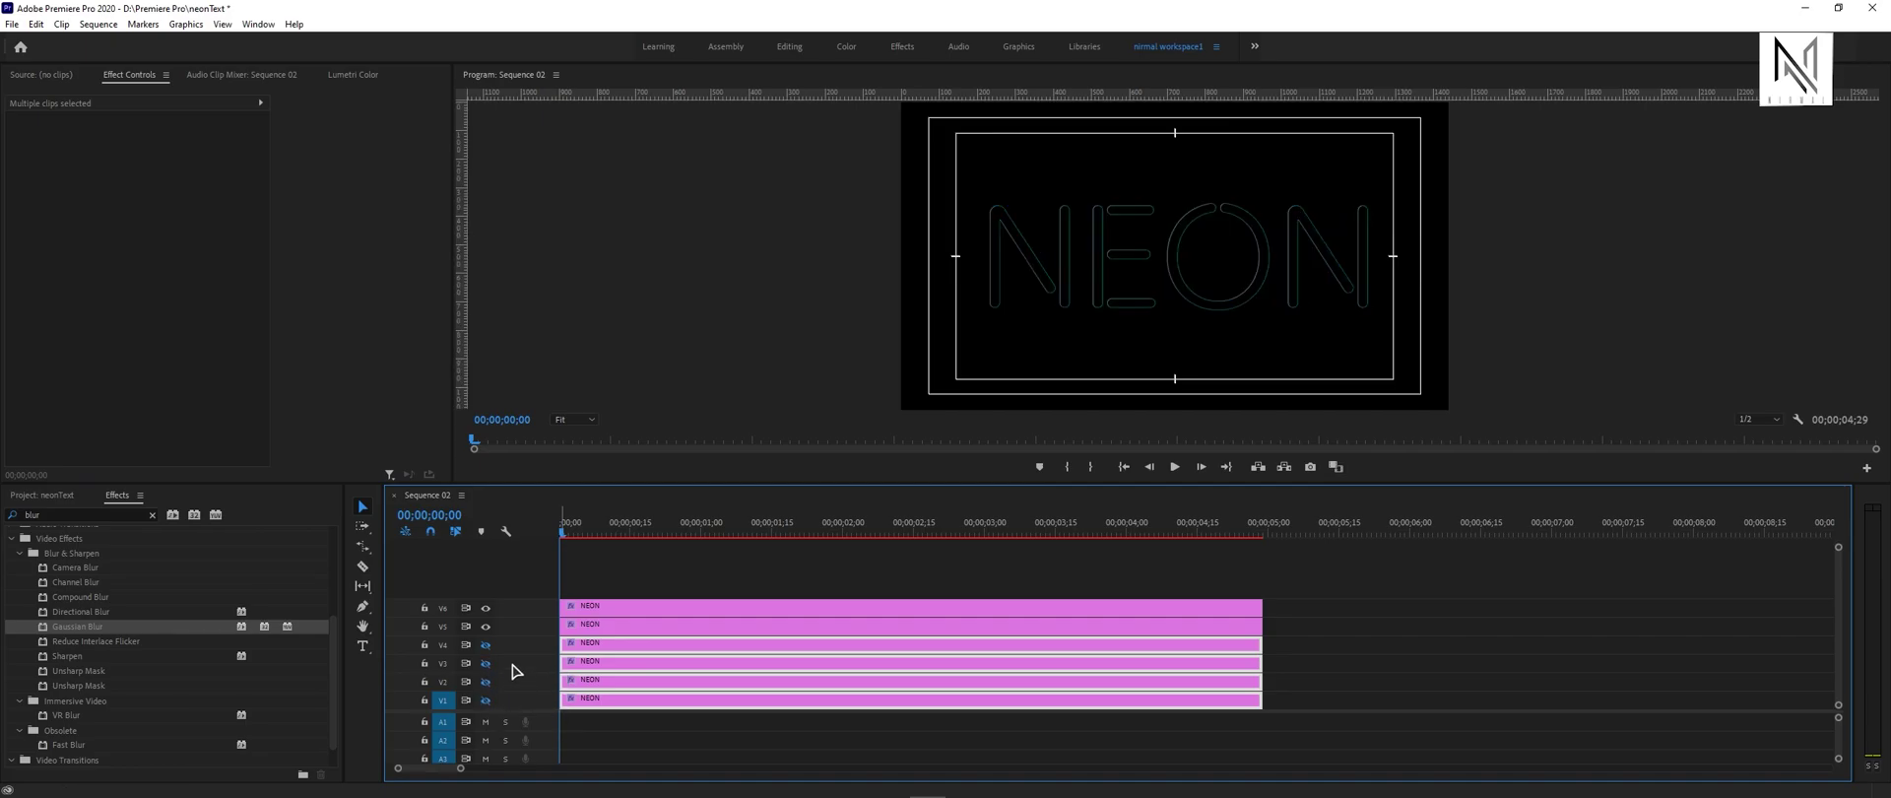
Step: Set the V6 clip's Bevel Alpha to edge thickness 10, light angle 159° and light intensity 0.70
{"action": "left_click", "coordinate": [640, 607]}
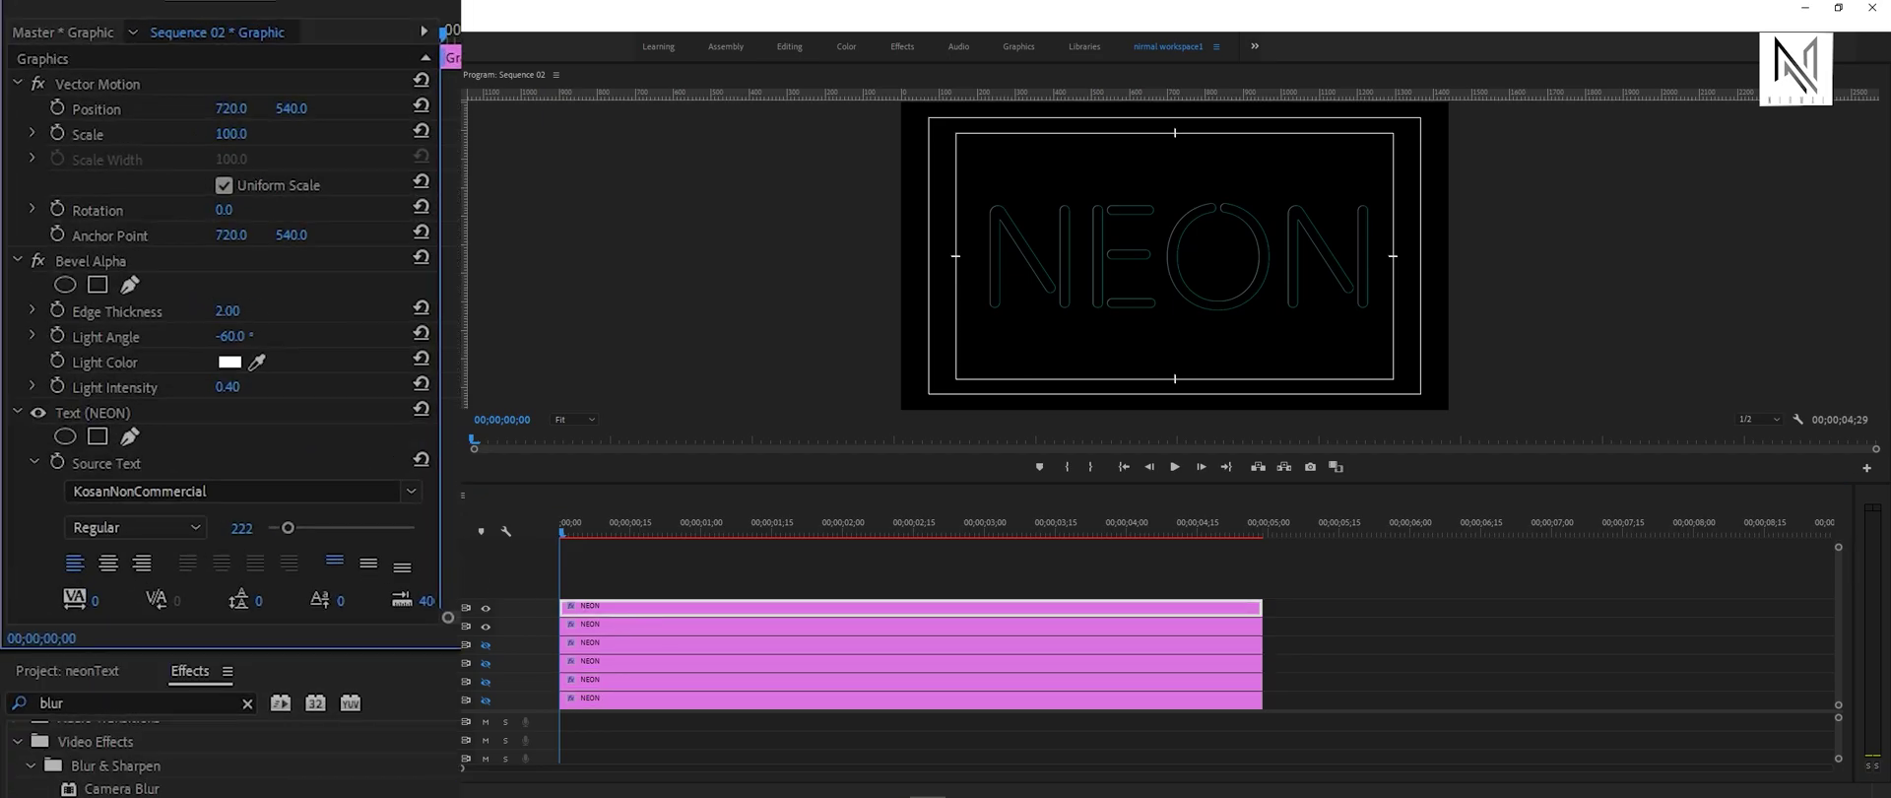
{"action": "left_click", "coordinate": [141, 276]}
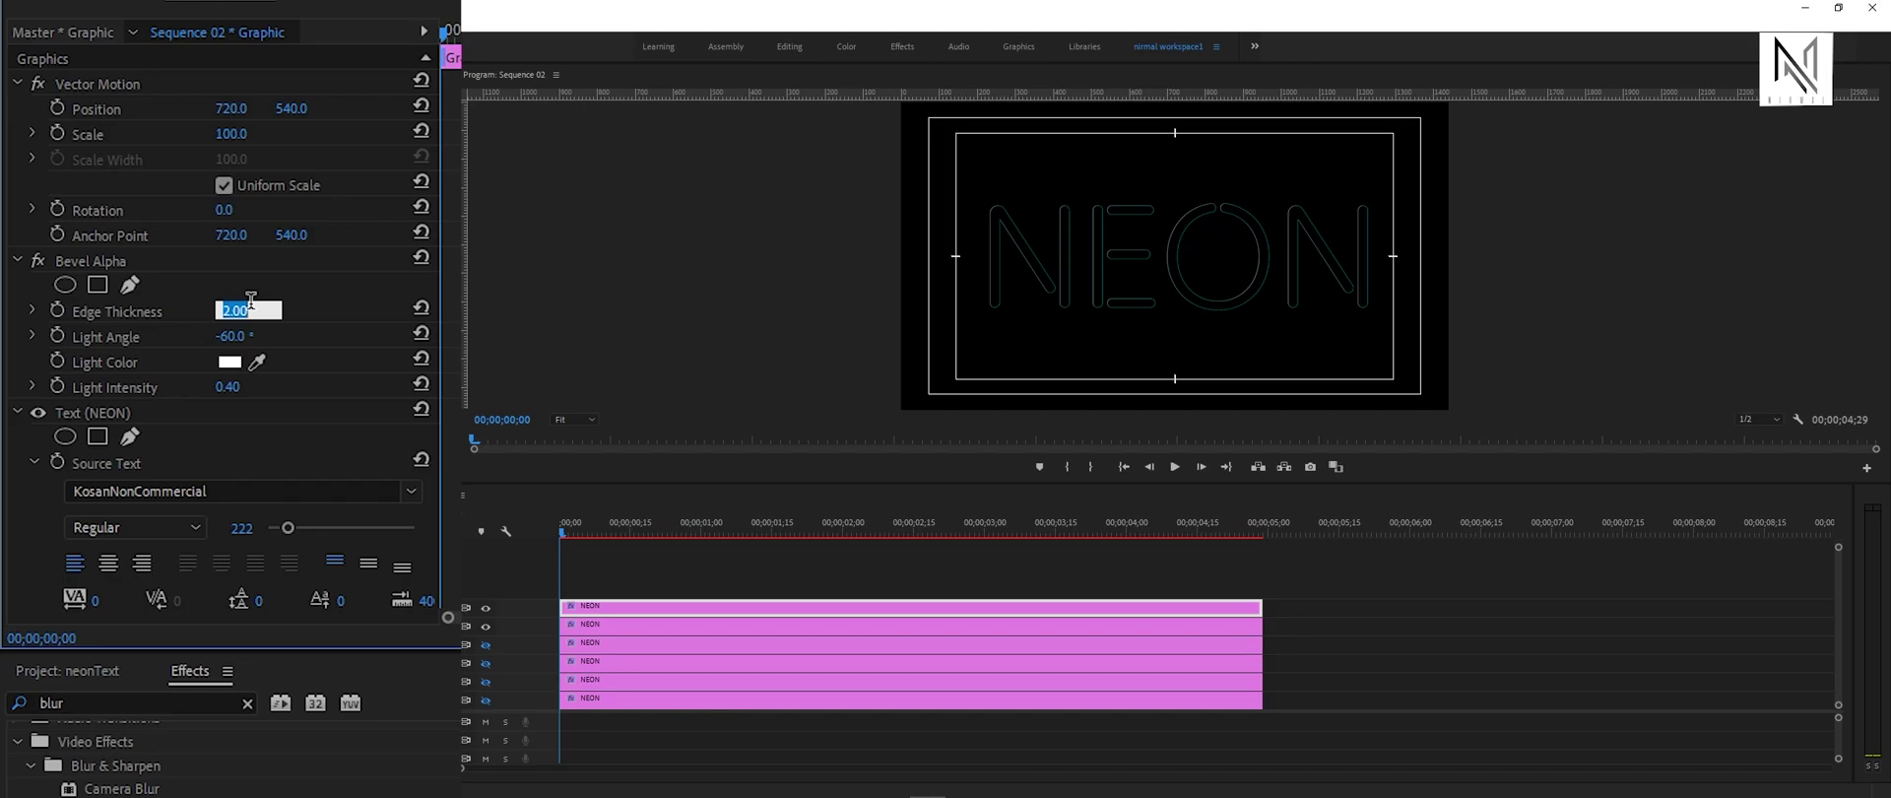
{"action": "type", "text": "10"}
{"action": "key", "text": "Return"}
{"action": "left_click_drag", "start_coordinate": [238, 338], "coordinate": [426, 336]}
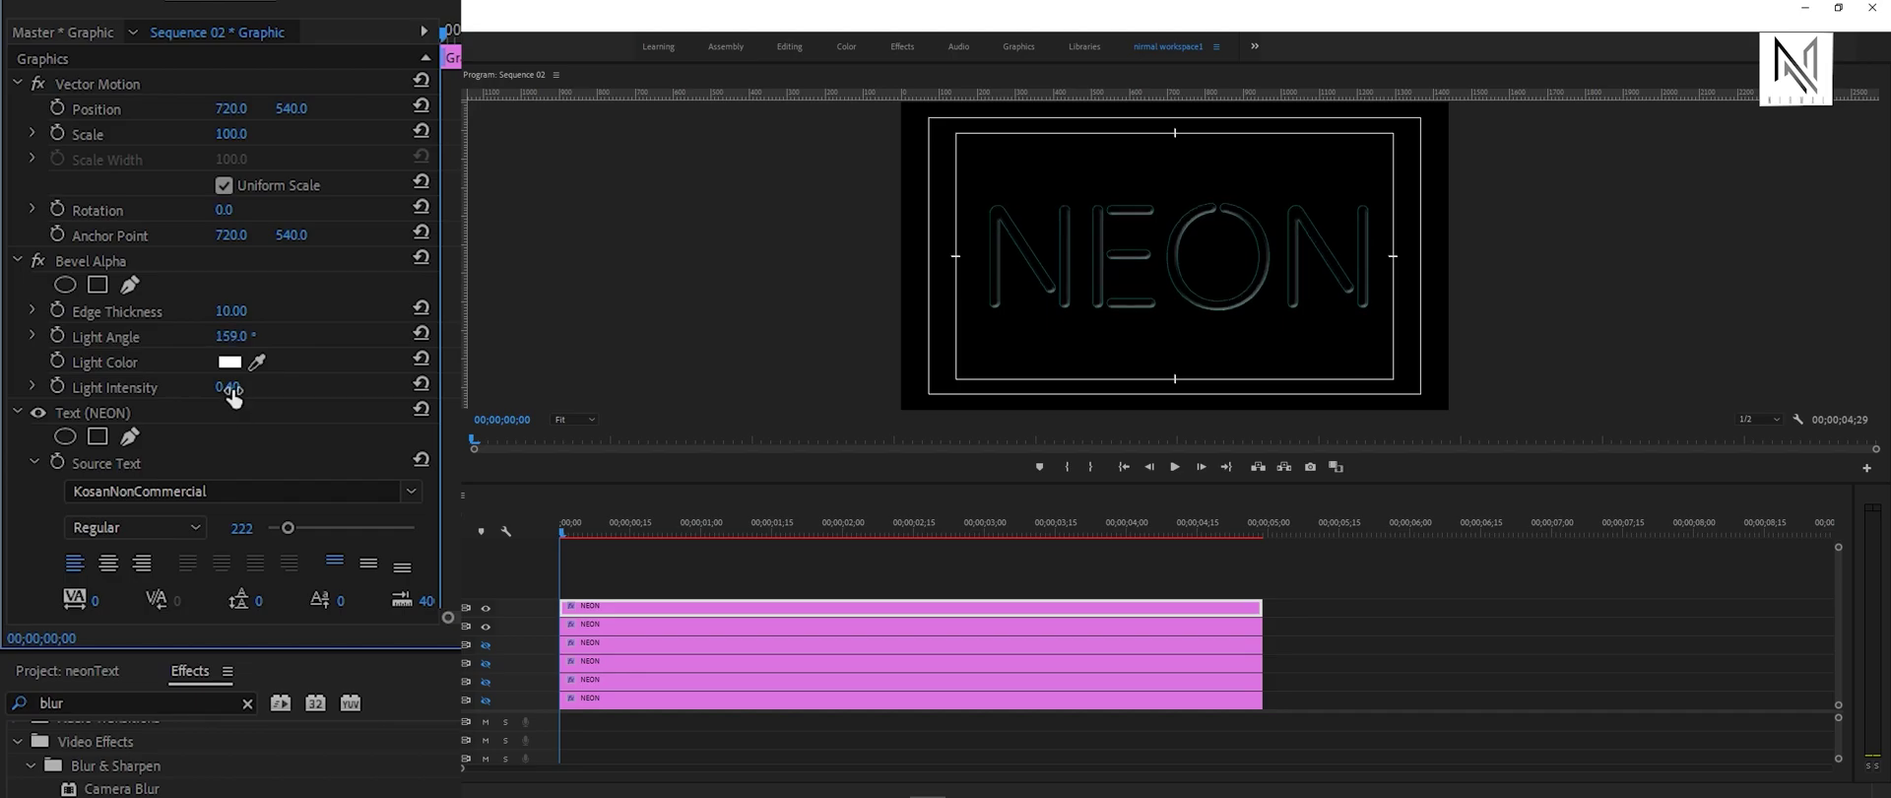
{"action": "mouse_move", "coordinate": [228, 386]}
{"action": "left_mouse_down"}
{"action": "mouse_move", "coordinate": [281, 387]}
{"action": "mouse_move", "coordinate": [257, 387]}
{"action": "left_mouse_up"}
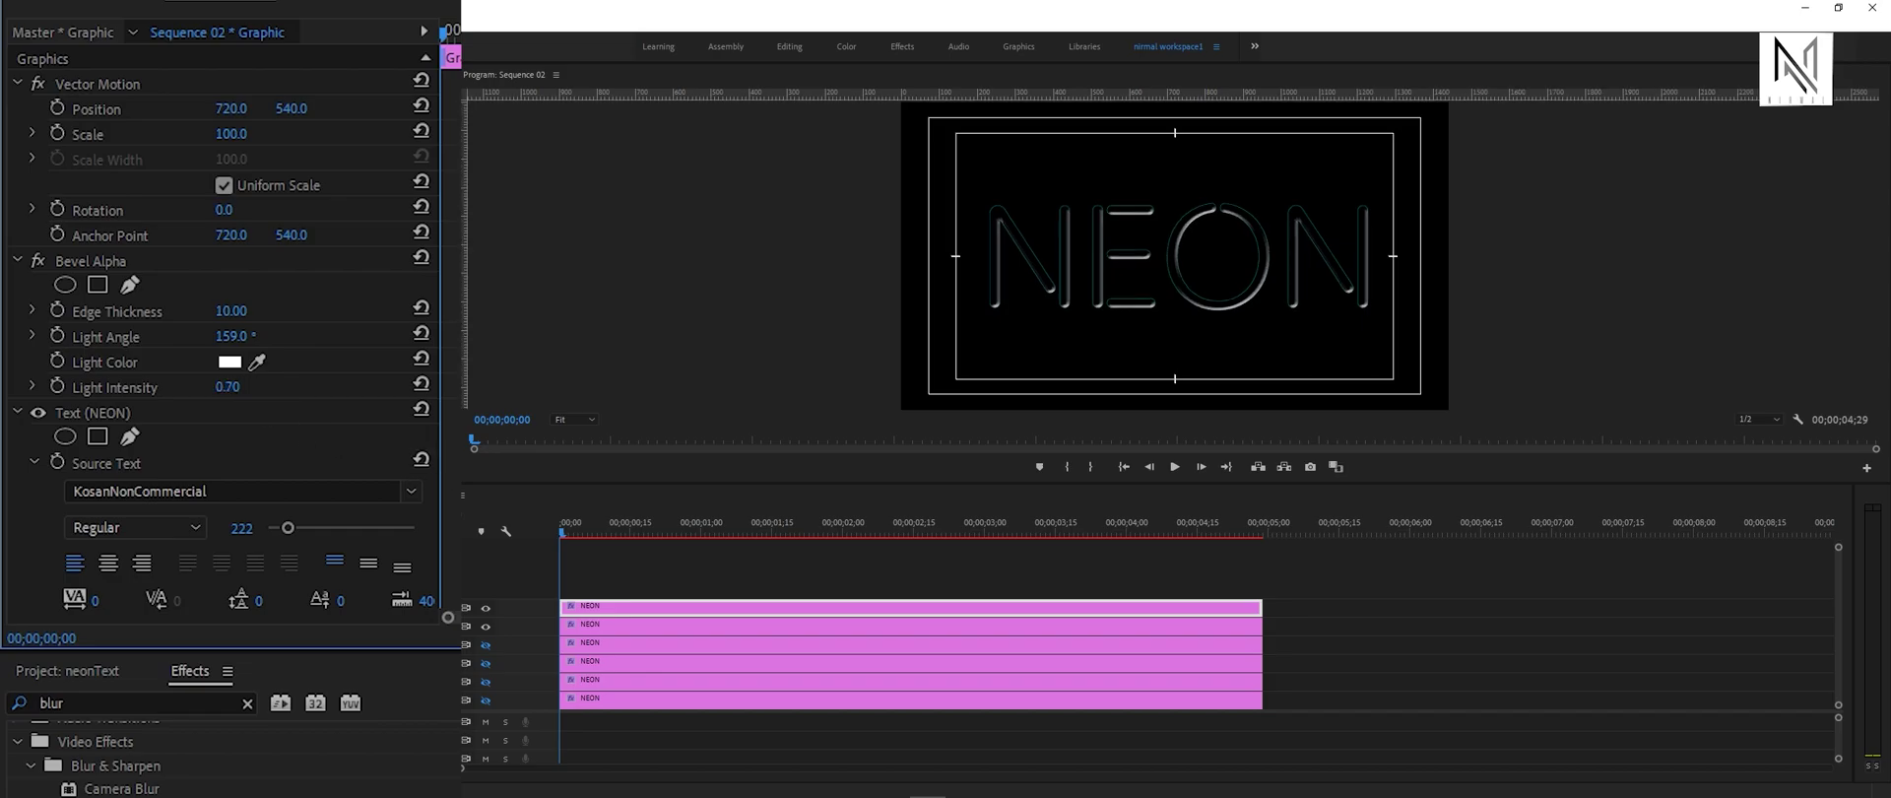
Step: Change the opacity blend mode of the V6 NEON clip to Screen
{"action": "left_click", "coordinate": [17, 413]}
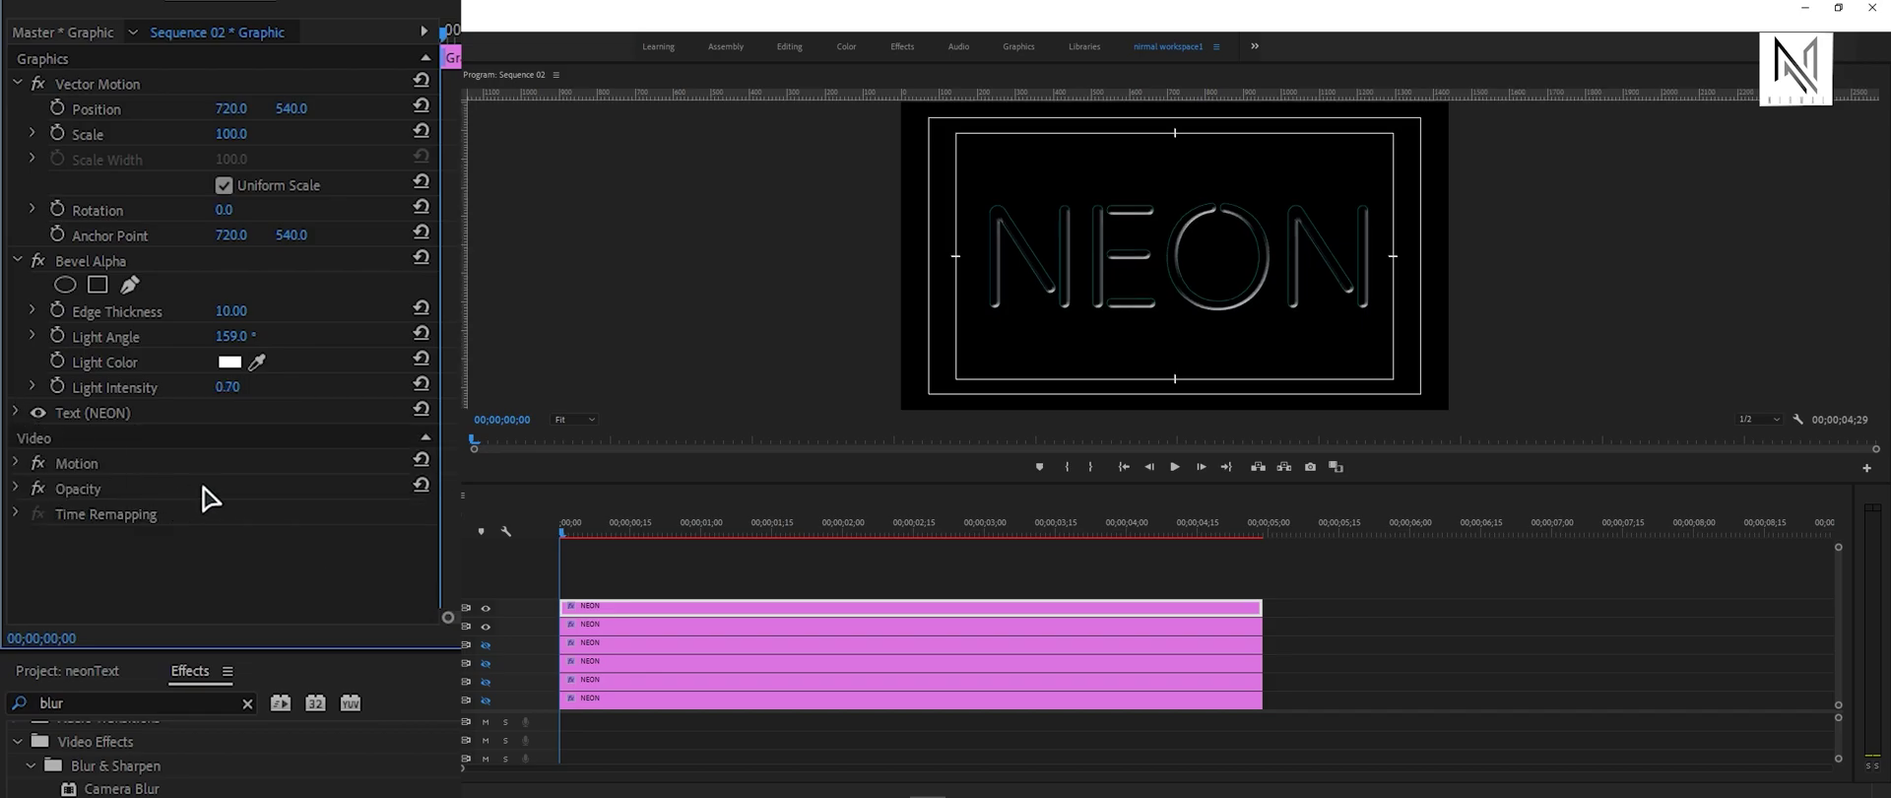
{"action": "left_click", "coordinate": [14, 488]}
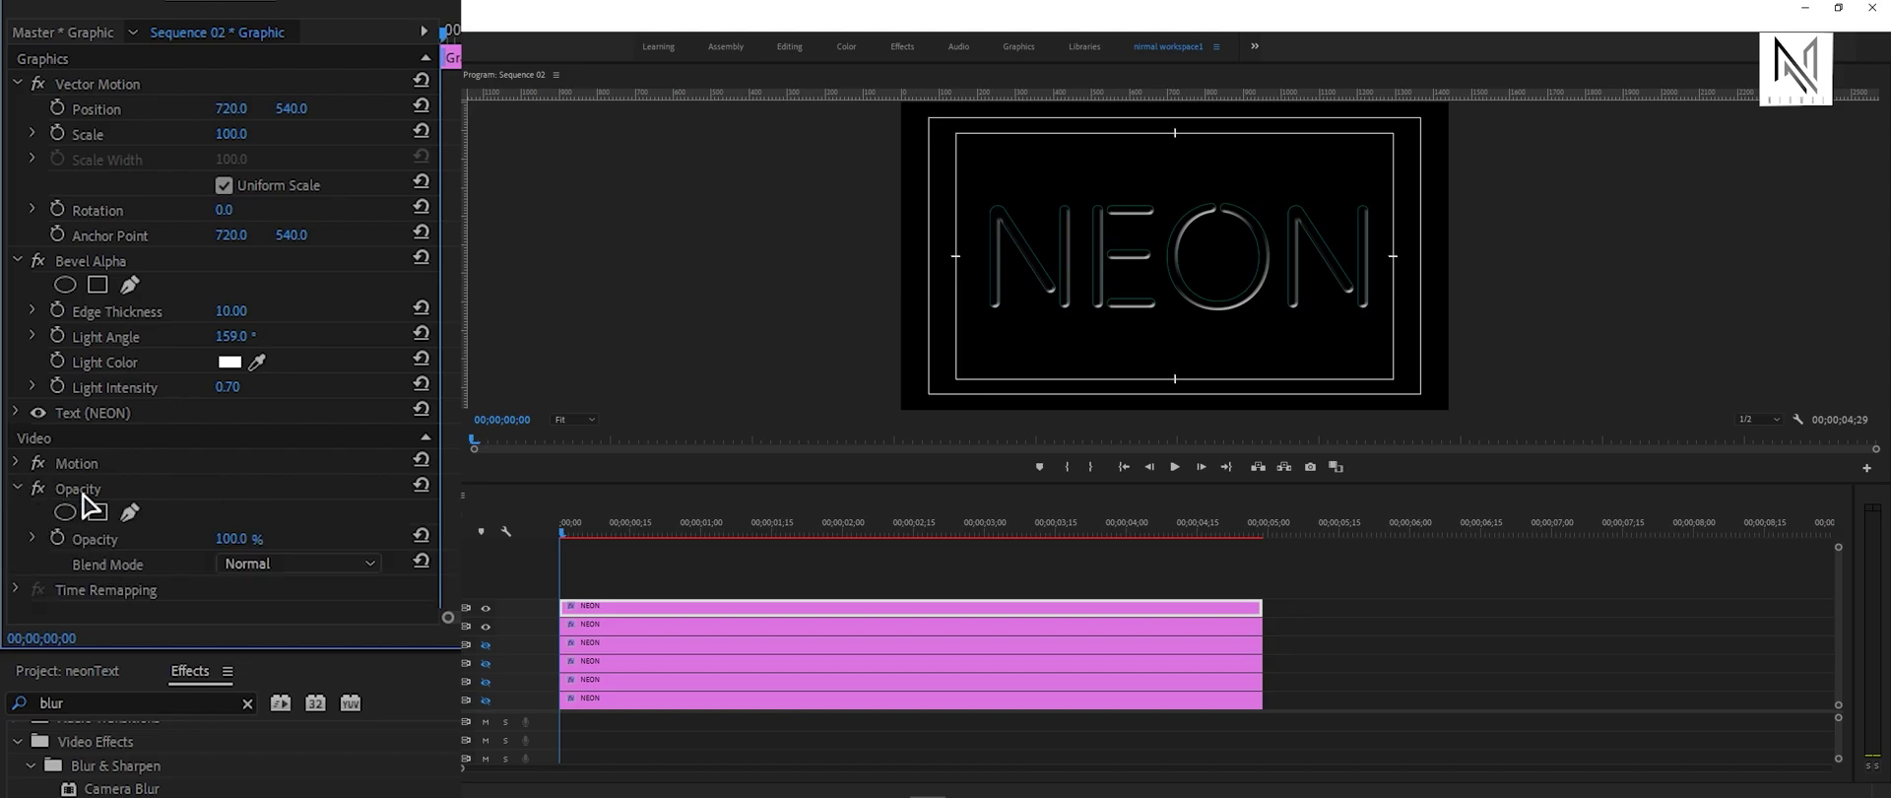
{"action": "left_click", "coordinate": [286, 563]}
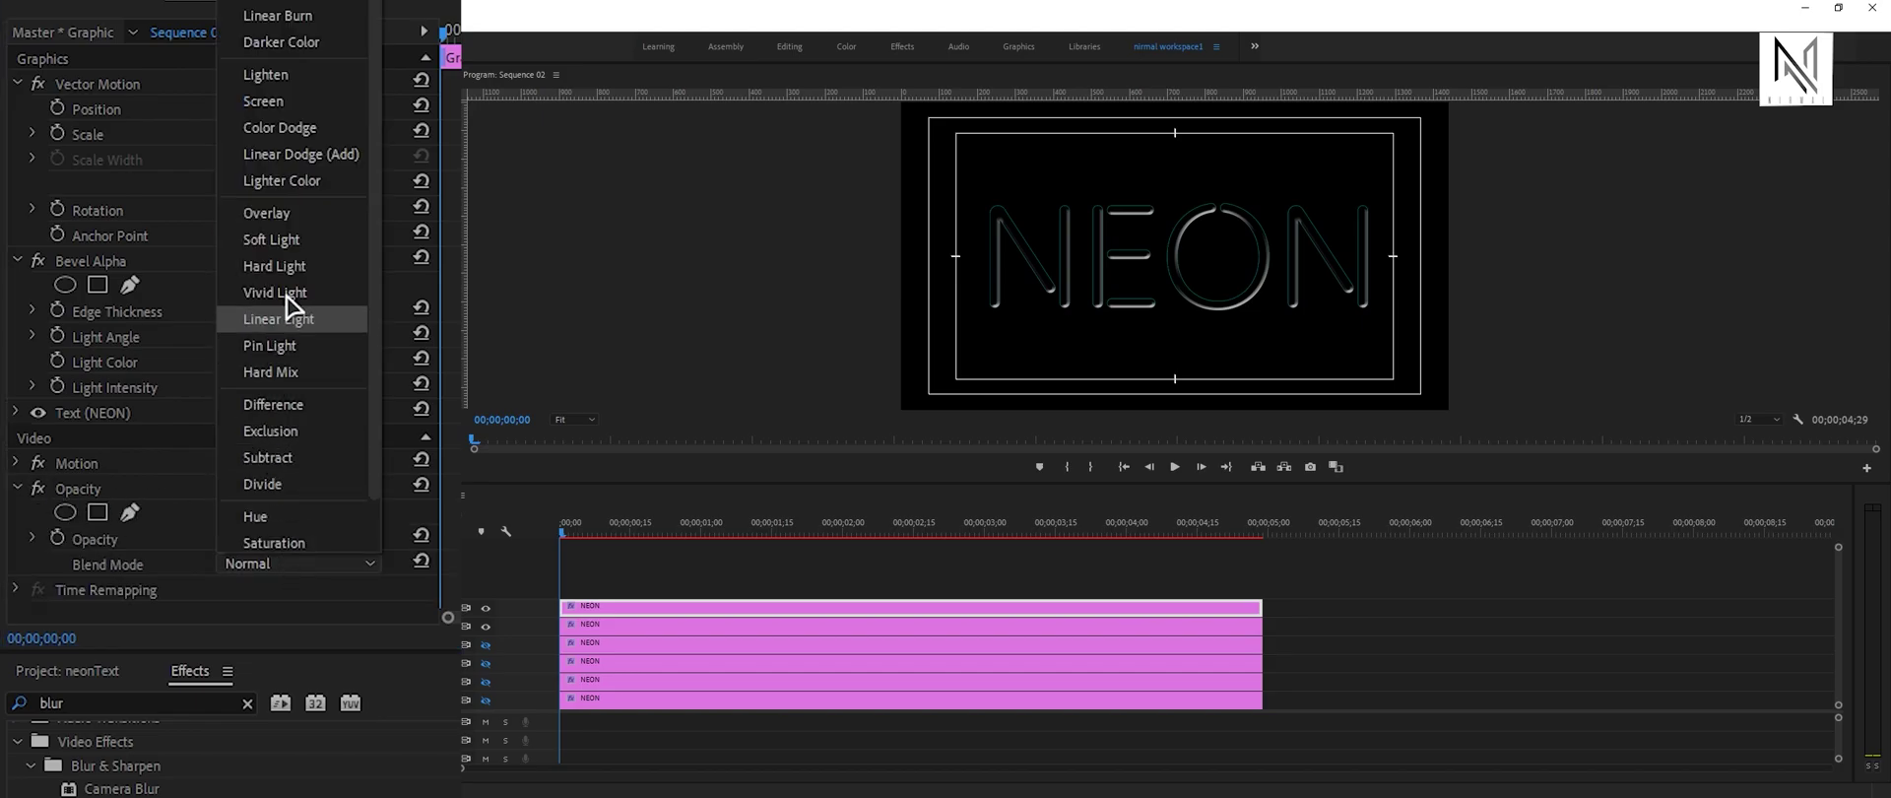
{"action": "left_click", "coordinate": [294, 103]}
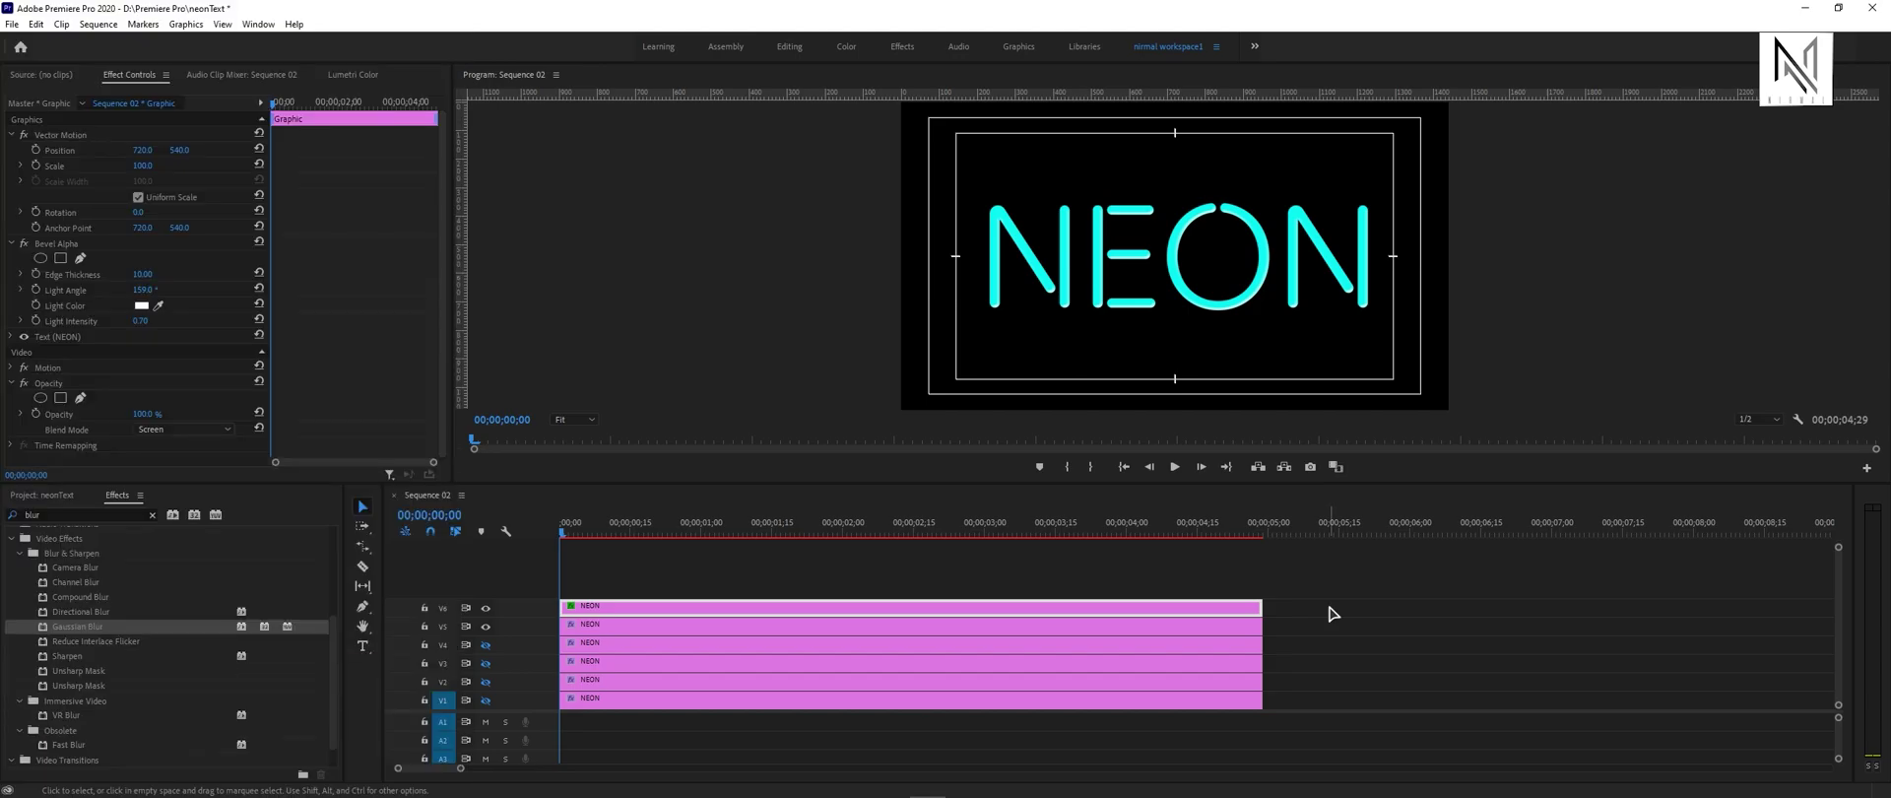
Step: Set the V5 clip's Linear Wipe transition completion to 50% and adjust its wipe angle and feather
{"action": "left_click", "coordinate": [604, 623]}
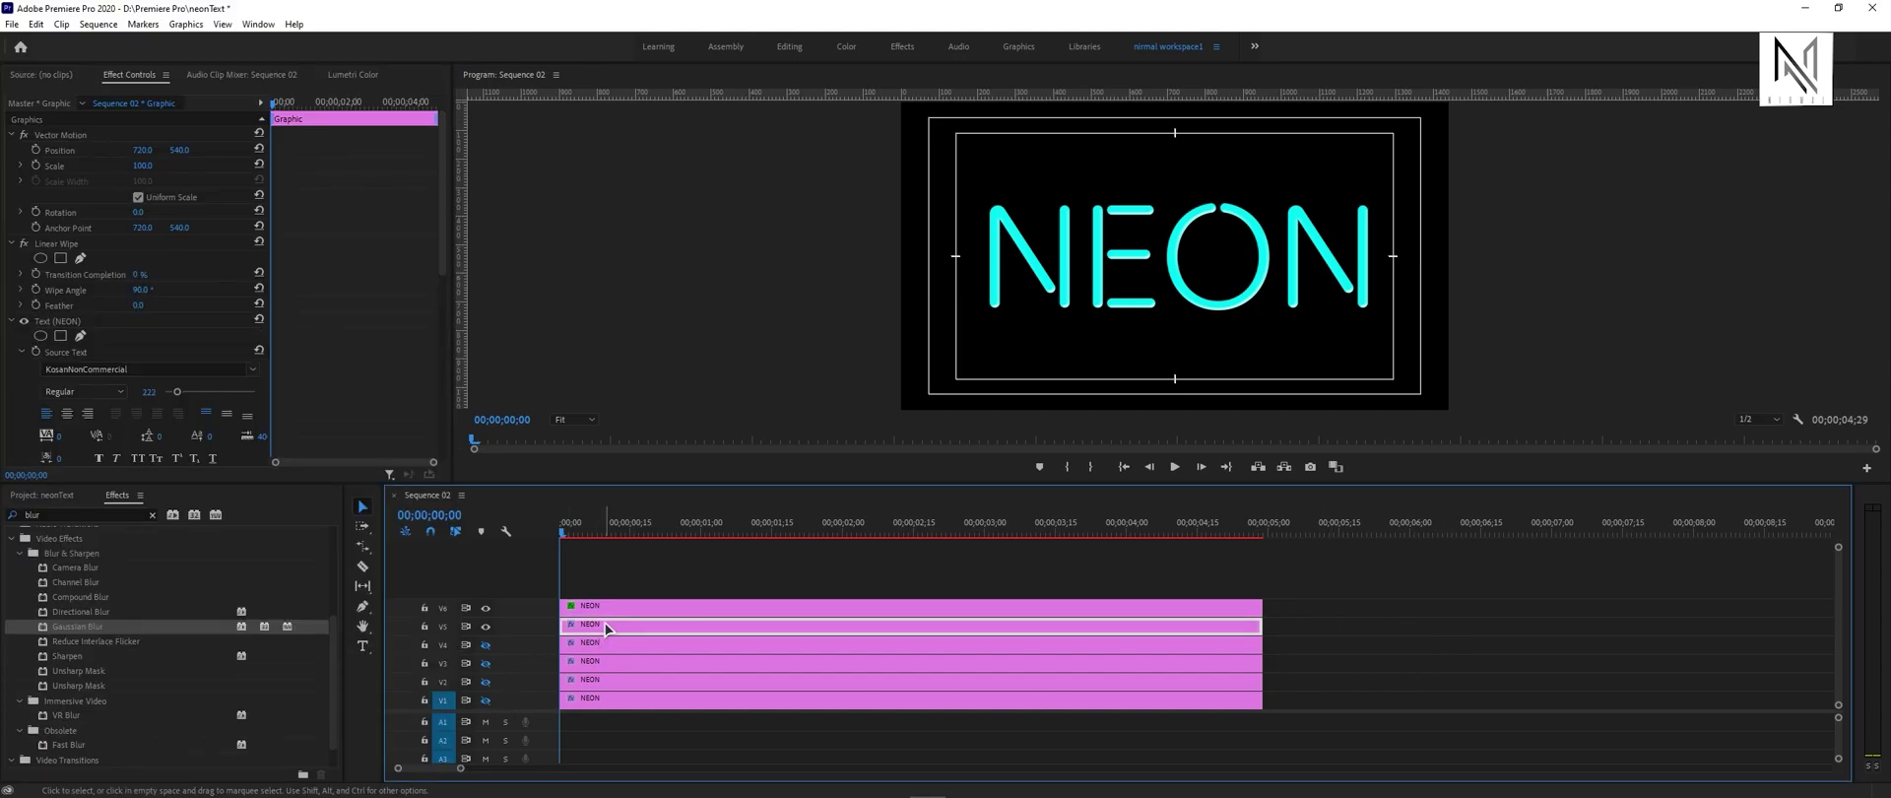
{"action": "left_click", "coordinate": [138, 275]}
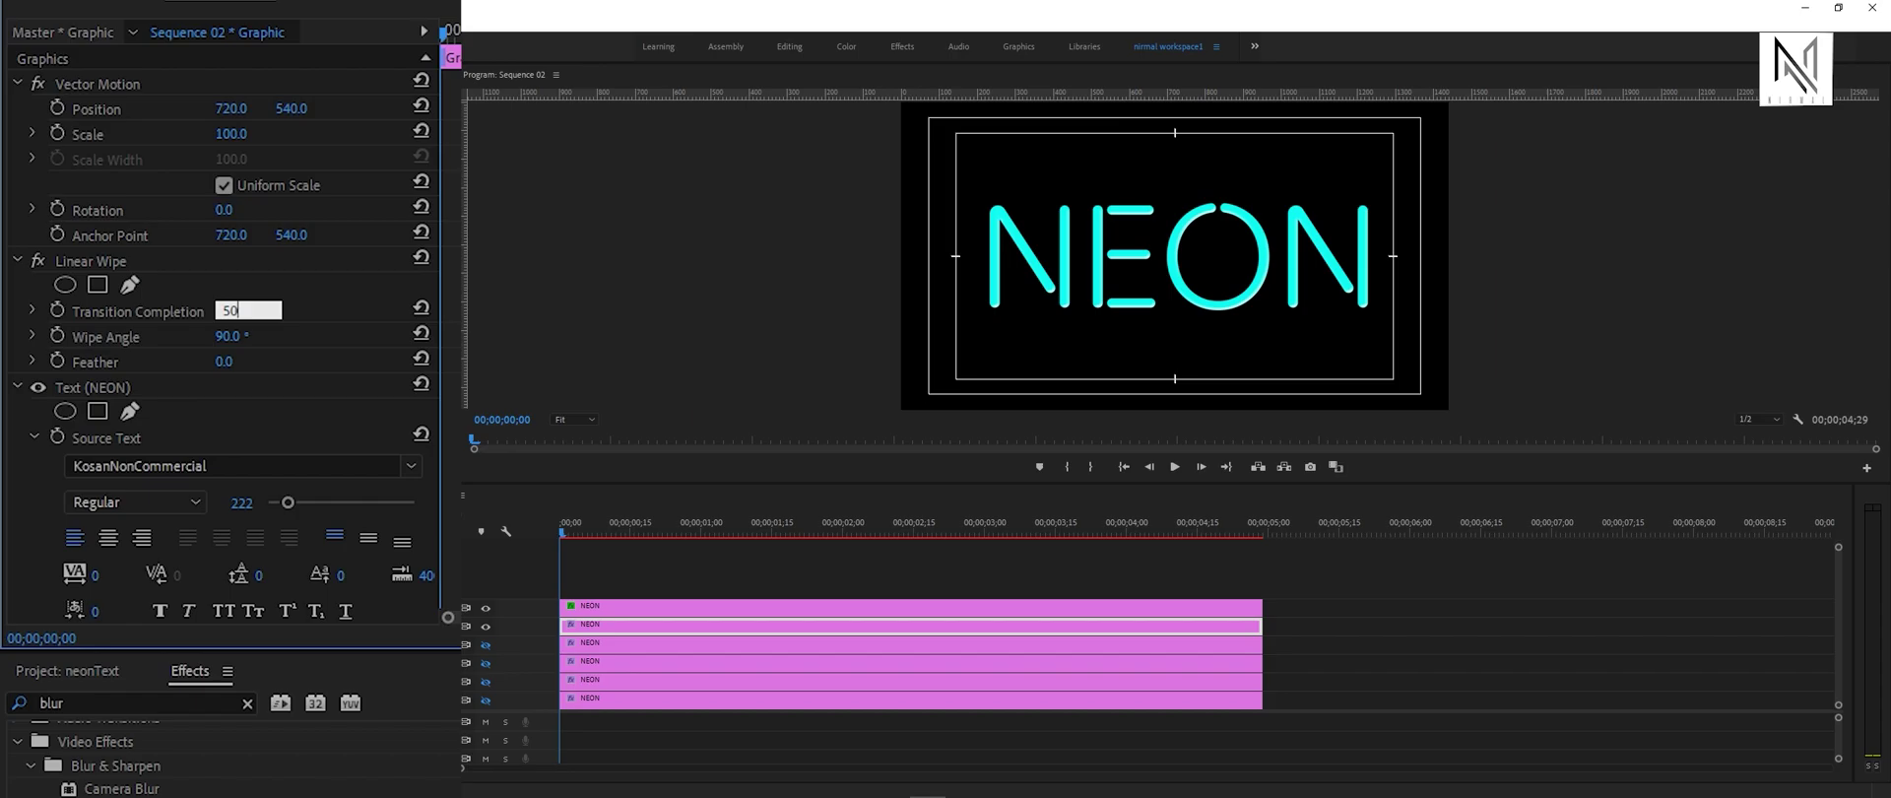
{"action": "key", "text": "Return"}
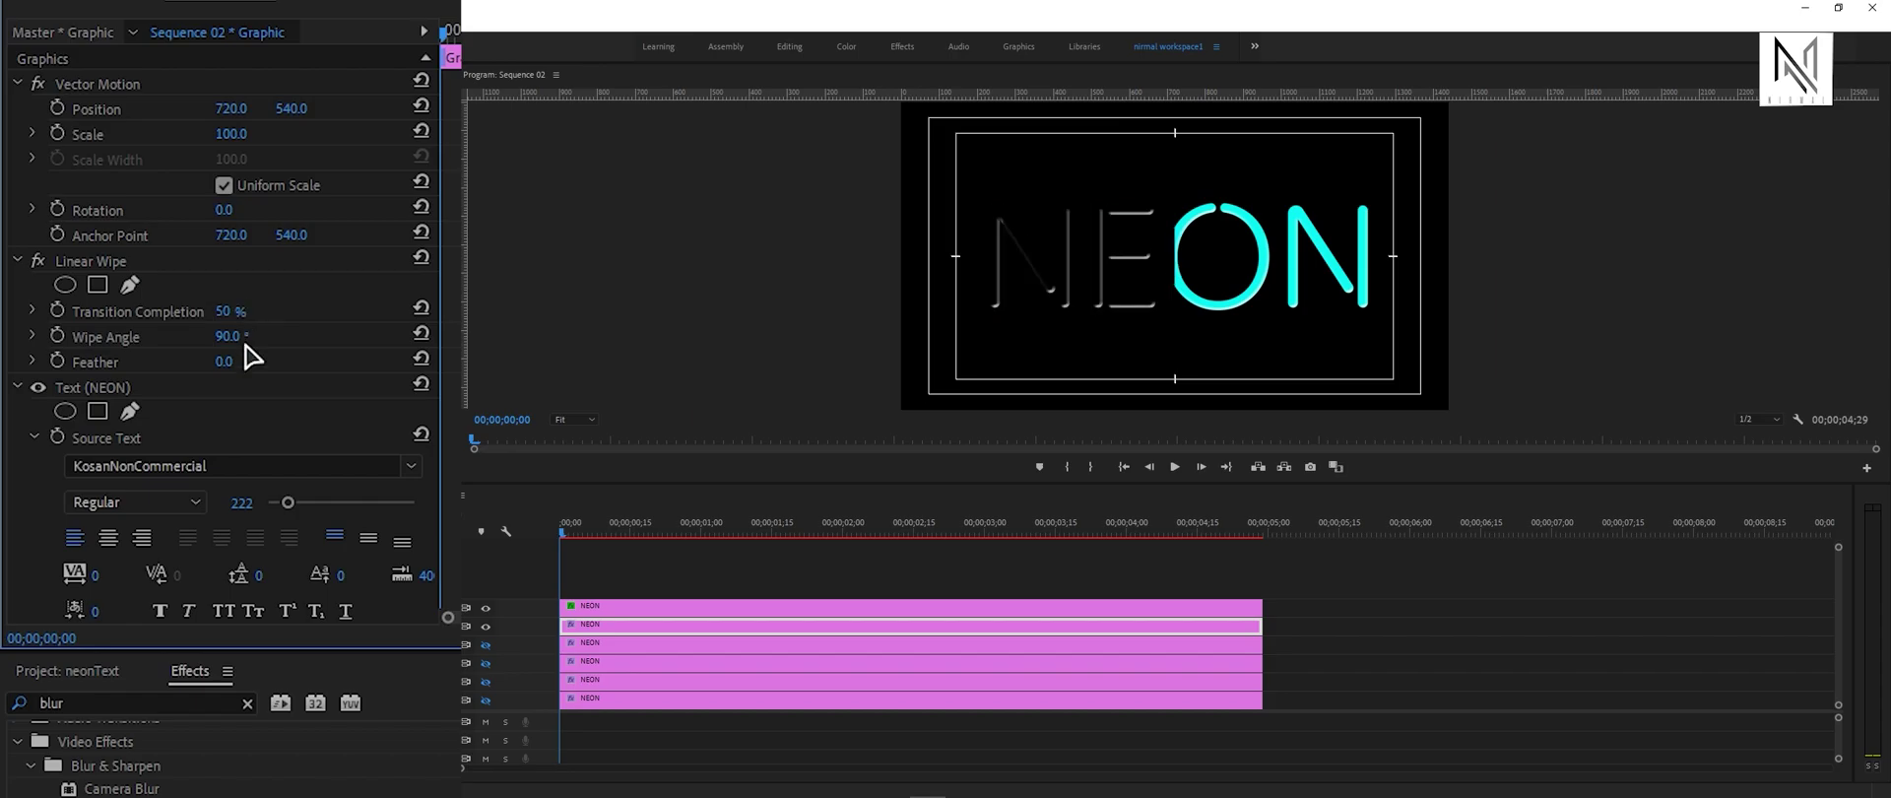
{"action": "left_click_drag", "start_coordinate": [225, 336], "coordinate": [310, 362]}
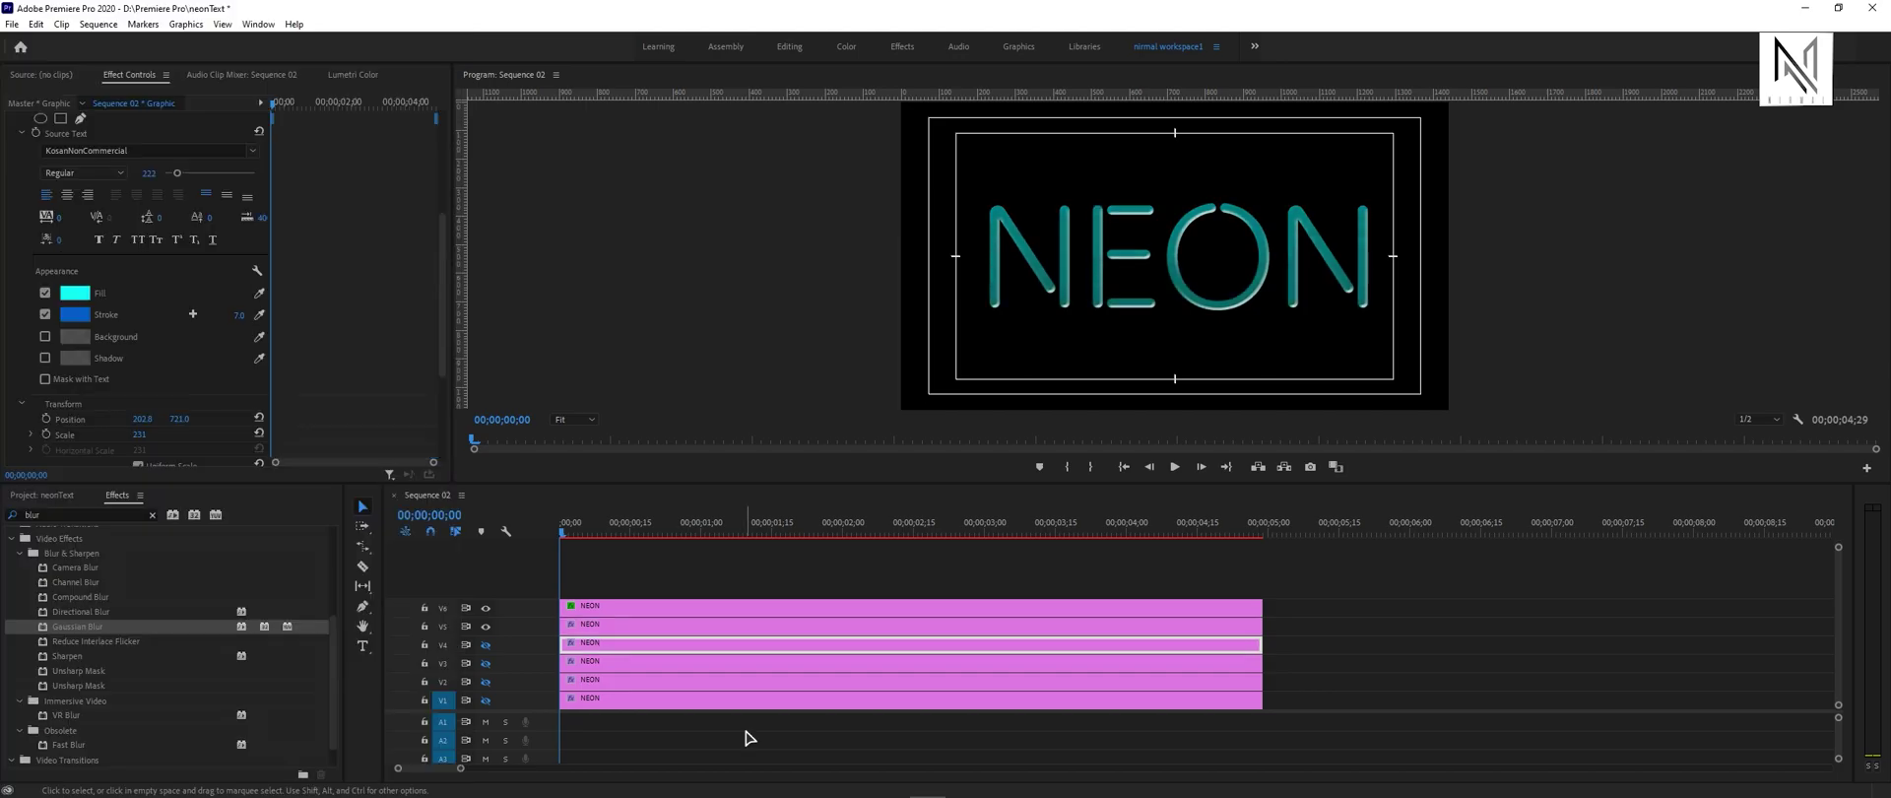
Step: Turn the output of video tracks V2, V3 and V4 back on
{"action": "left_click", "coordinate": [488, 682]}
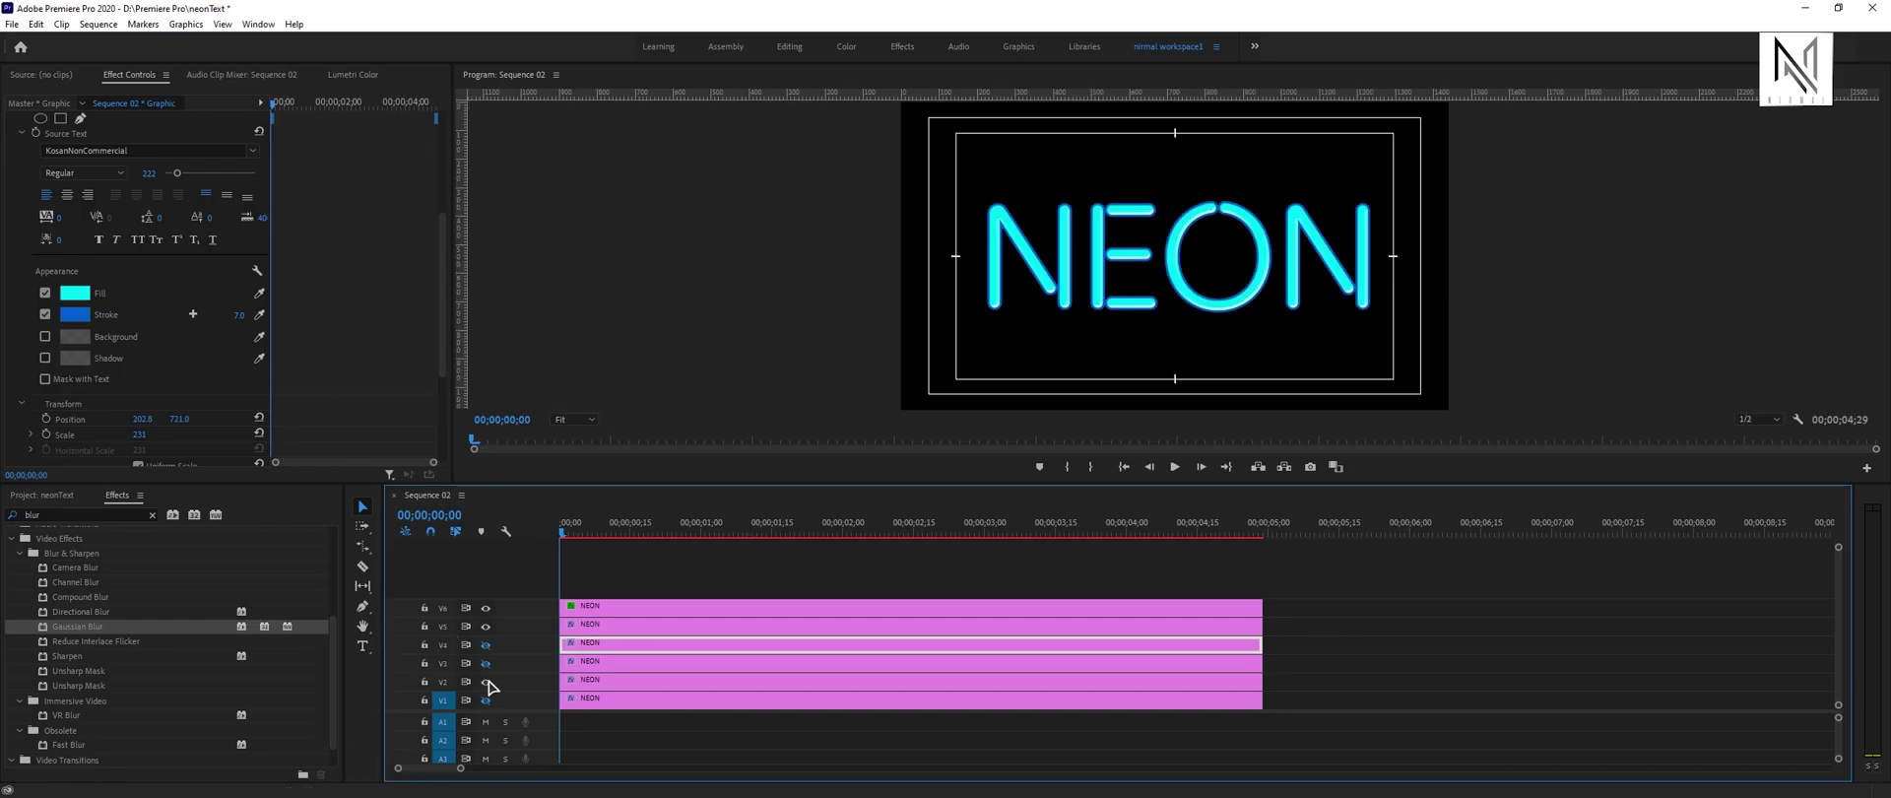
{"action": "left_click", "coordinate": [485, 663]}
{"action": "left_click", "coordinate": [485, 647]}
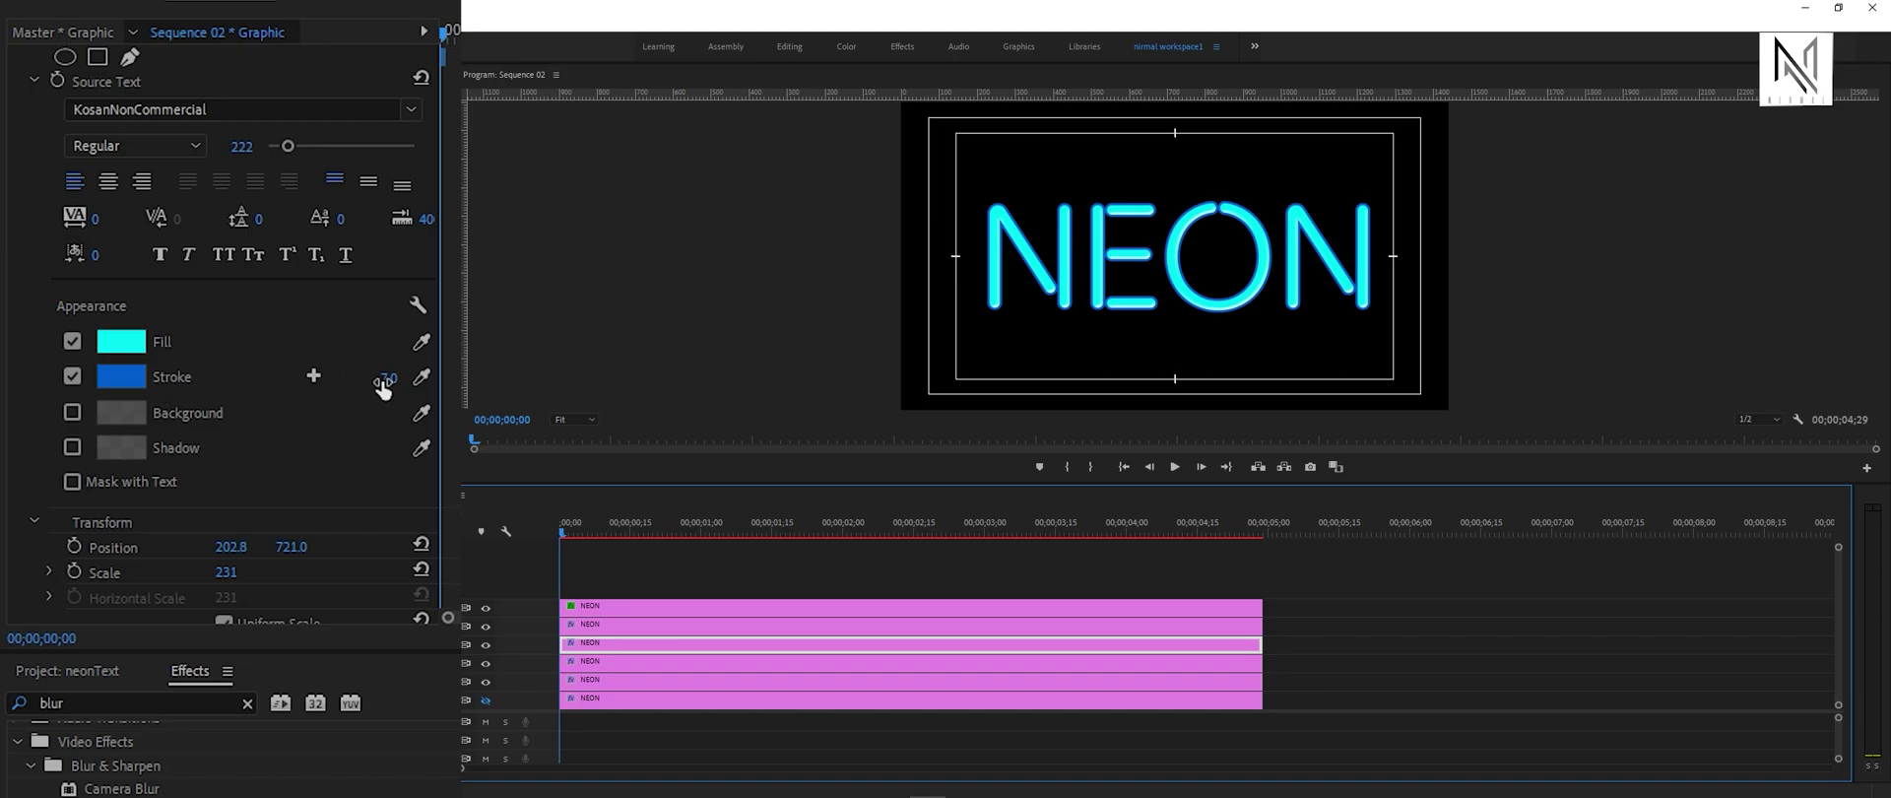
Step: Widen the V4 NEON clip's stroke to 28 and set its Gaussian Blur blurriness to 111
{"action": "left_click_drag", "start_coordinate": [236, 316], "coordinate": [246, 315]}
{"action": "left_click_drag", "start_coordinate": [385, 378], "coordinate": [377, 376]}
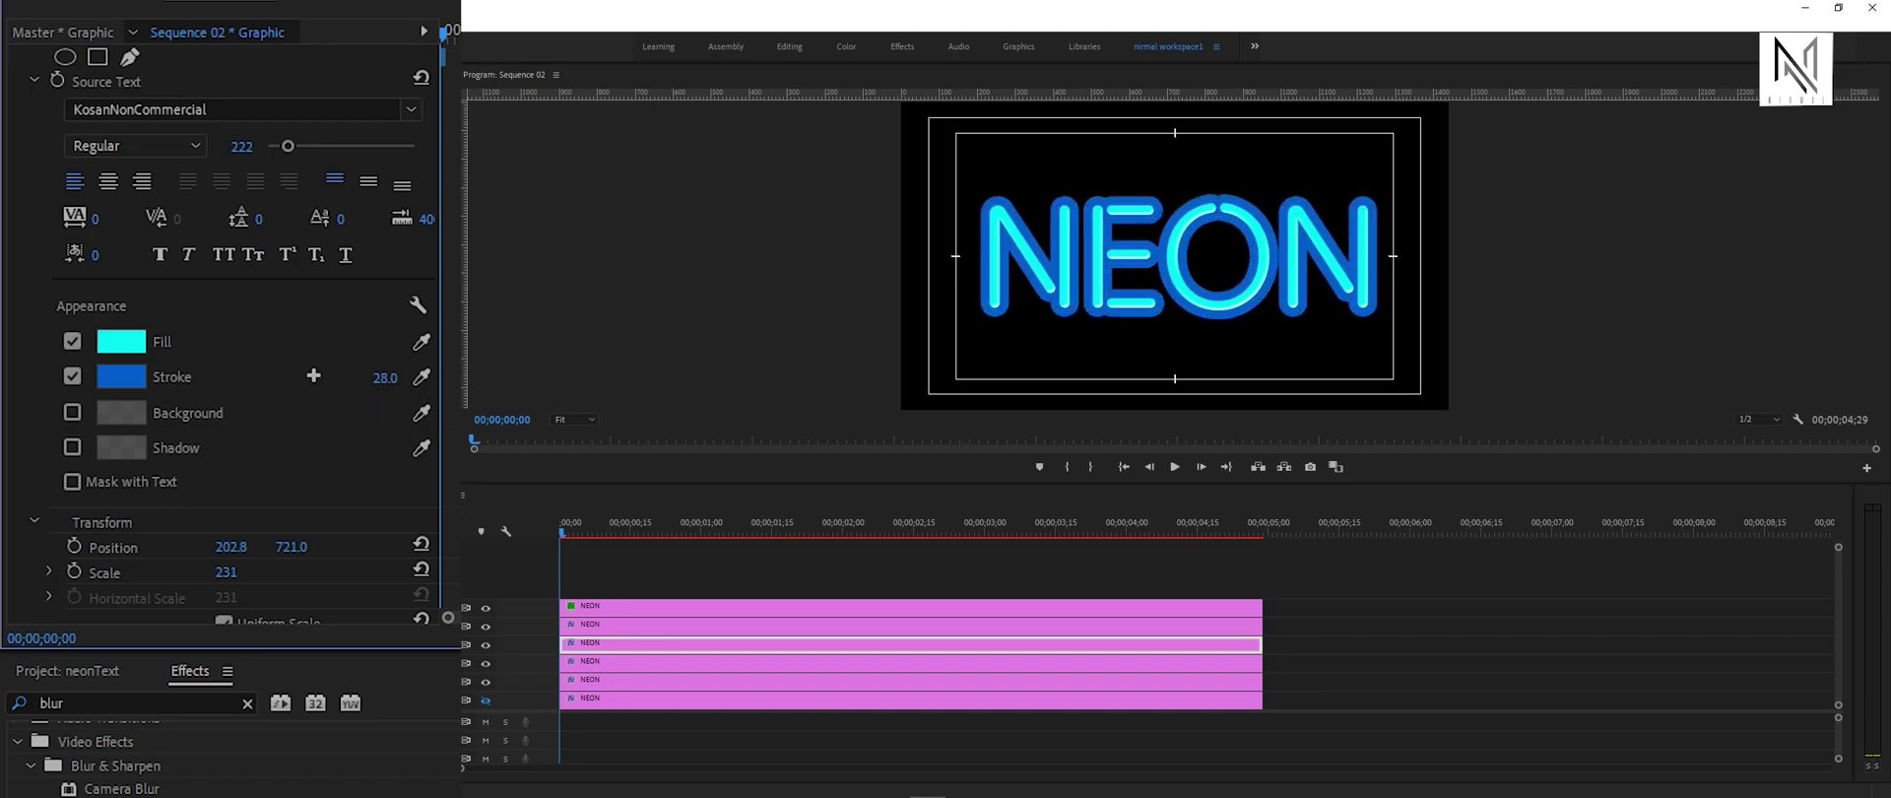
{"action": "scroll", "coordinate": [222, 335], "scroll_direction": "up", "scroll_amount": 5}
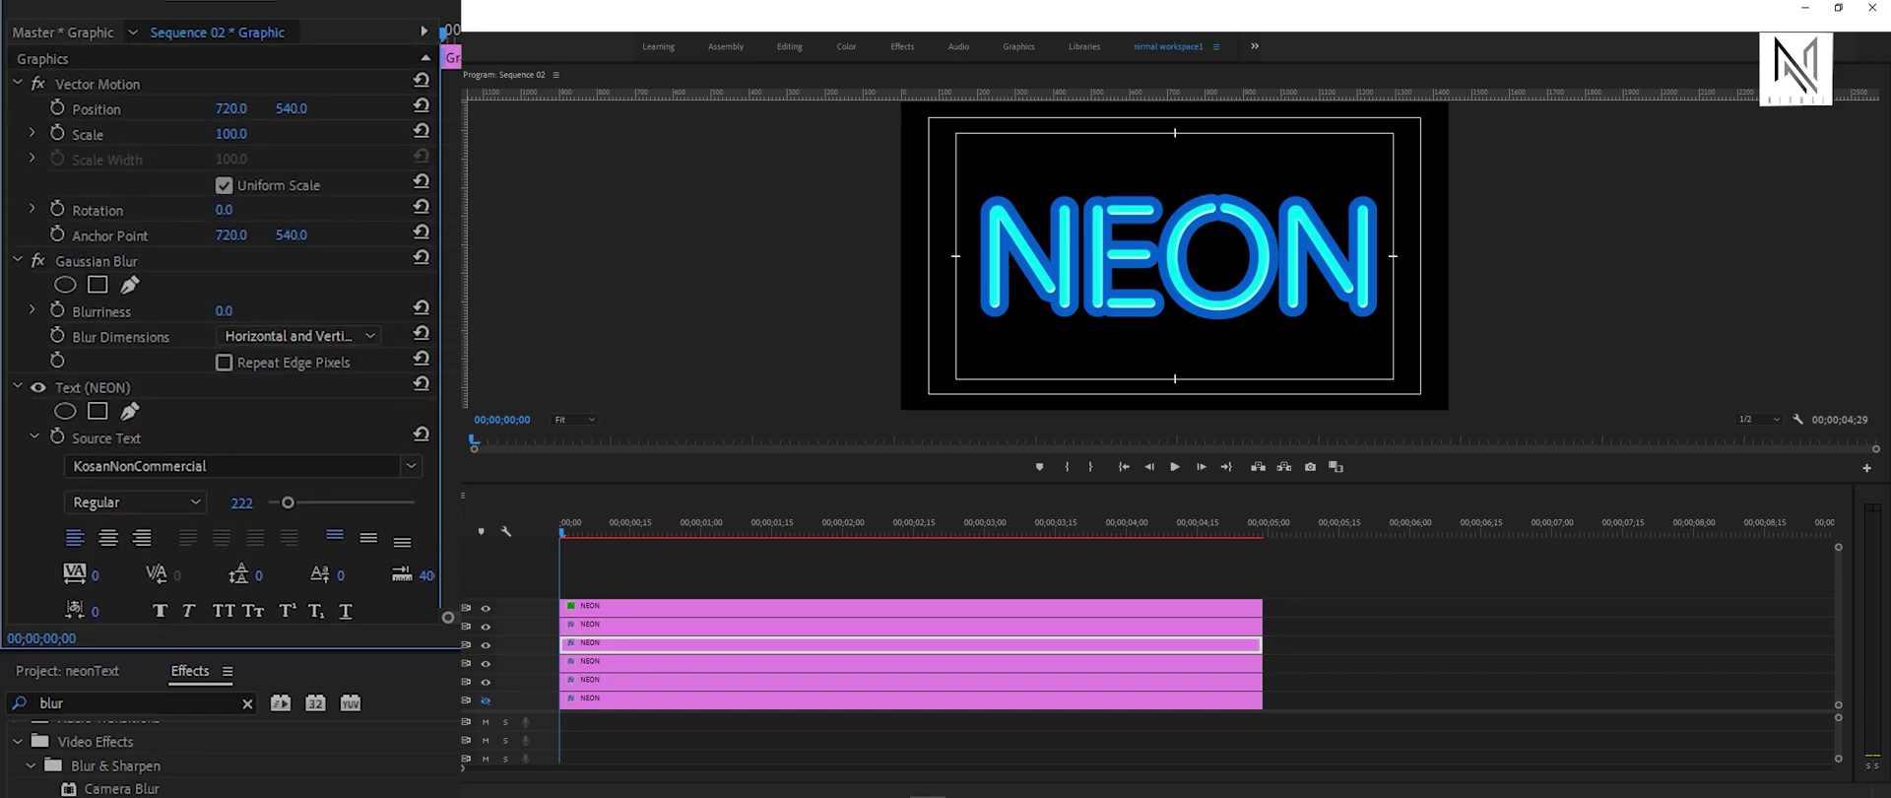
{"action": "left_click_drag", "start_coordinate": [231, 311], "coordinate": [299, 311]}
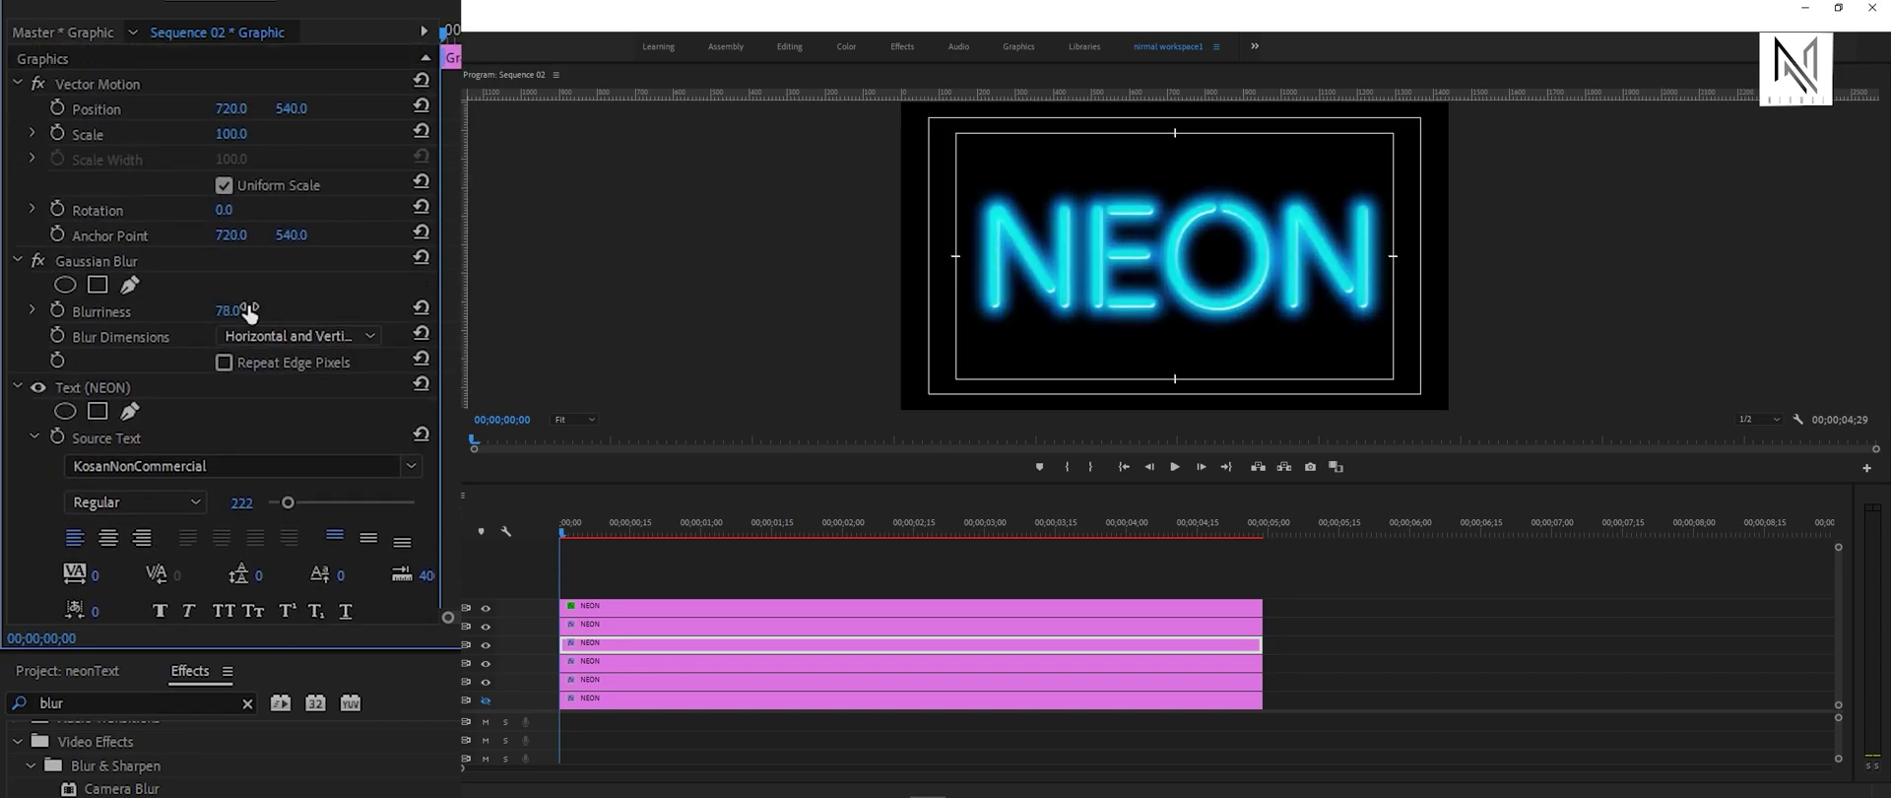
{"action": "left_click_drag", "start_coordinate": [233, 317], "coordinate": [266, 317]}
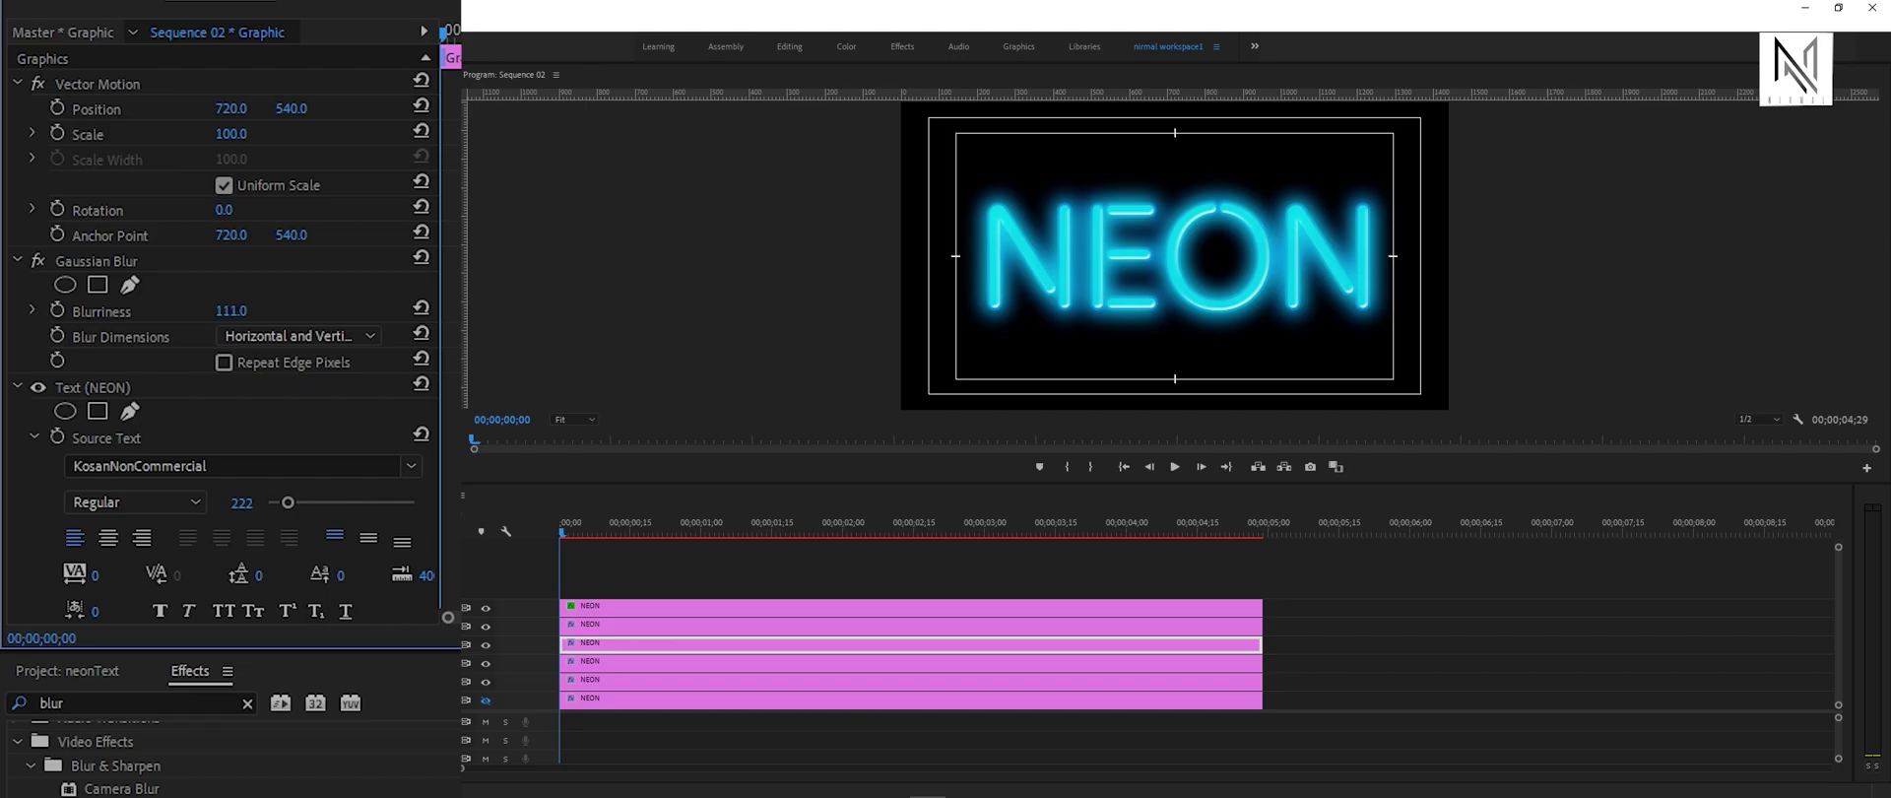
Step: Set the Gaussian Blur blurriness to 135 on the V3 NEON clip and raise it on the V2 clip as well
{"action": "left_click", "coordinate": [595, 668]}
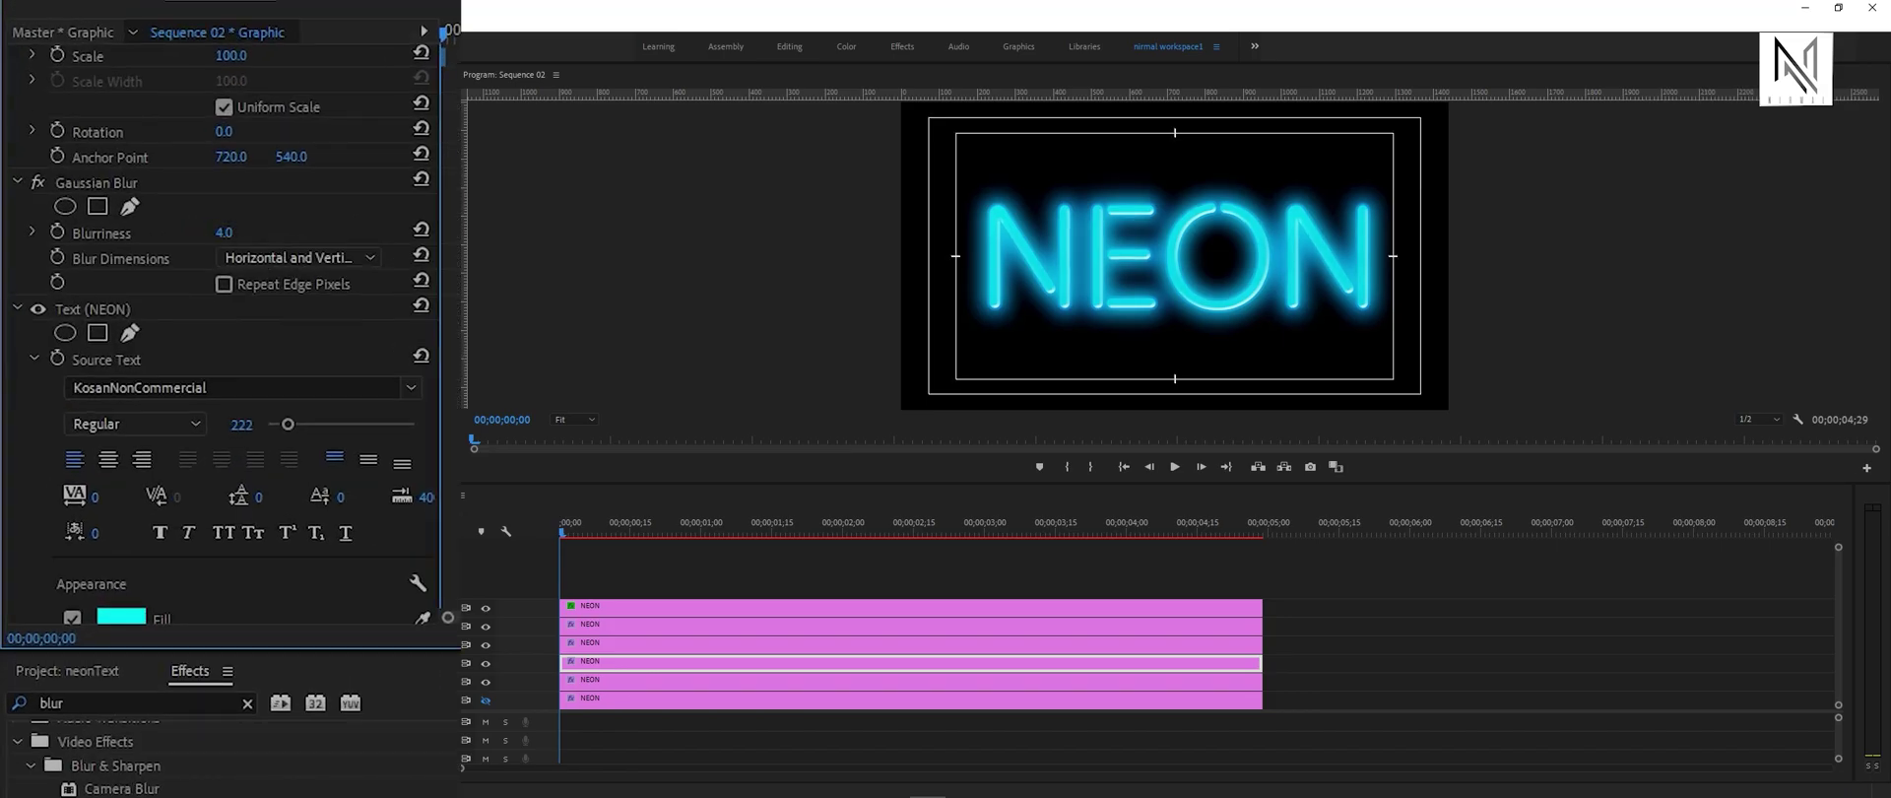
{"action": "left_click_drag", "start_coordinate": [227, 234], "coordinate": [341, 234]}
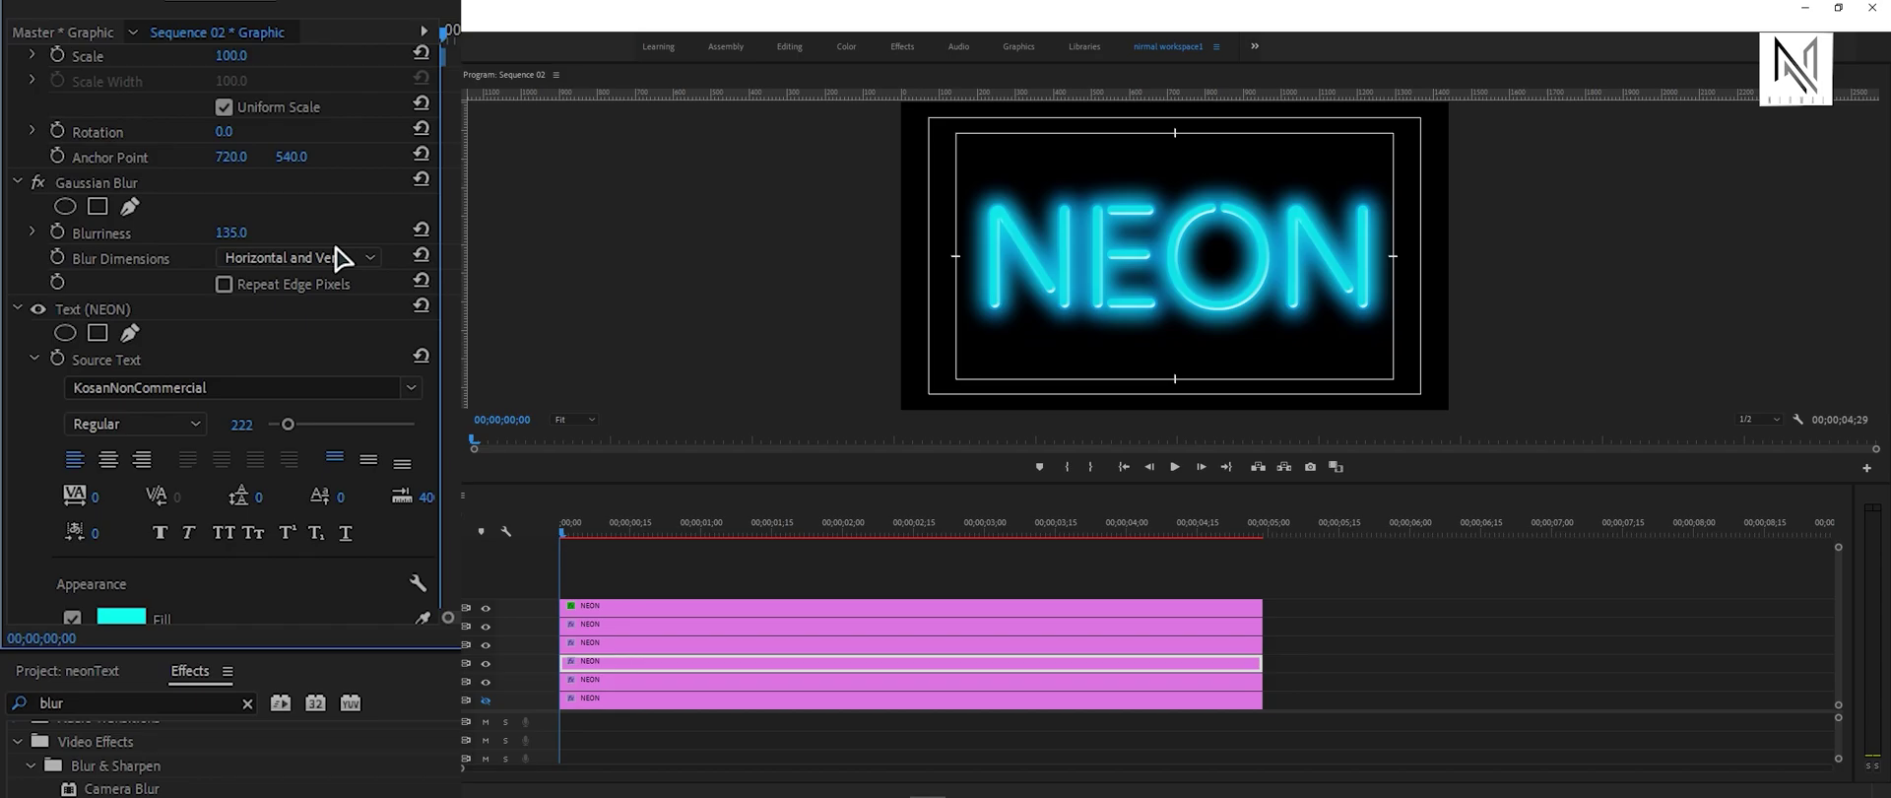
{"action": "left_click", "coordinate": [786, 681]}
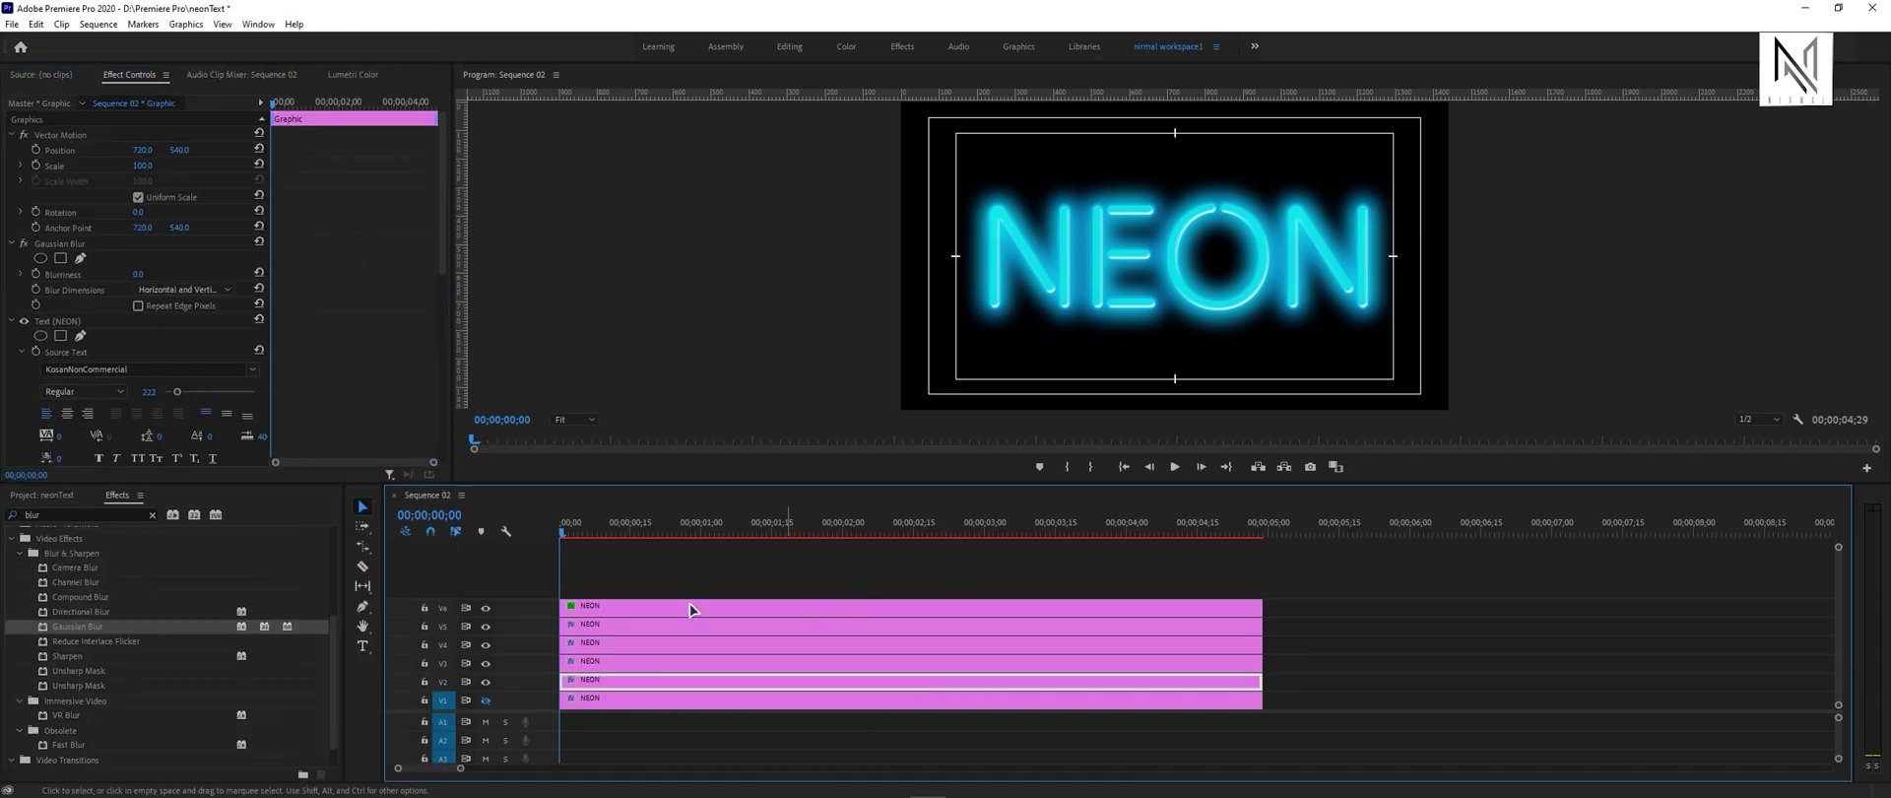
{"action": "scroll", "coordinate": [446, 261], "scroll_direction": "down", "scroll_amount": 2}
{"action": "scroll", "coordinate": [445, 261], "scroll_direction": "up", "scroll_amount": 2}
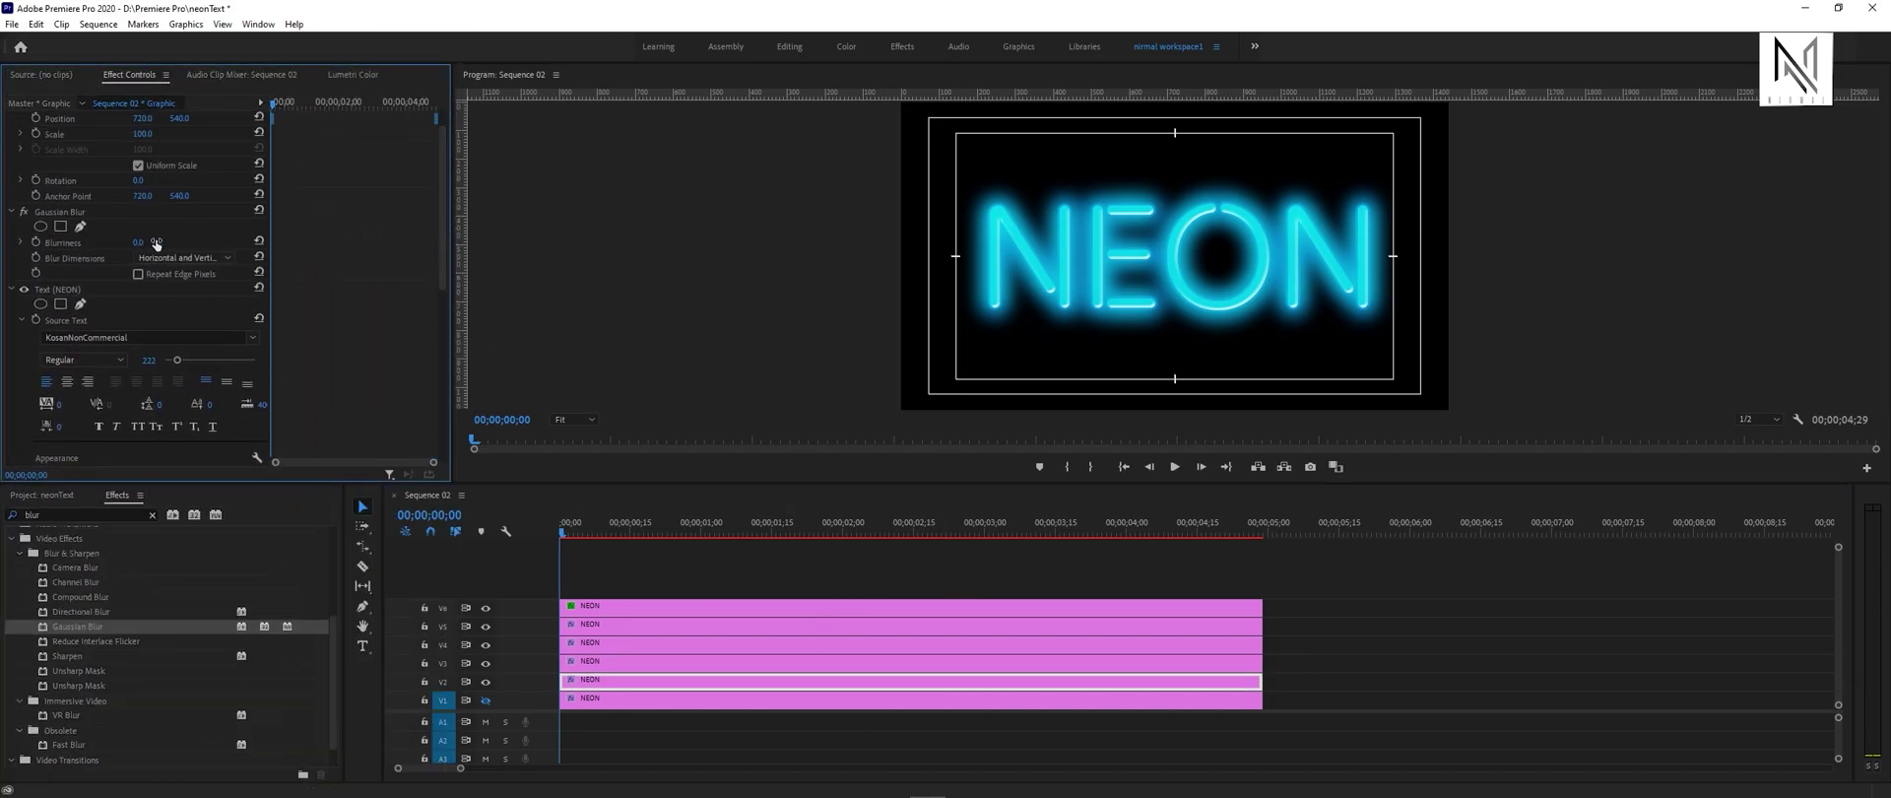
{"action": "left_click_drag", "start_coordinate": [138, 242], "coordinate": [278, 242]}
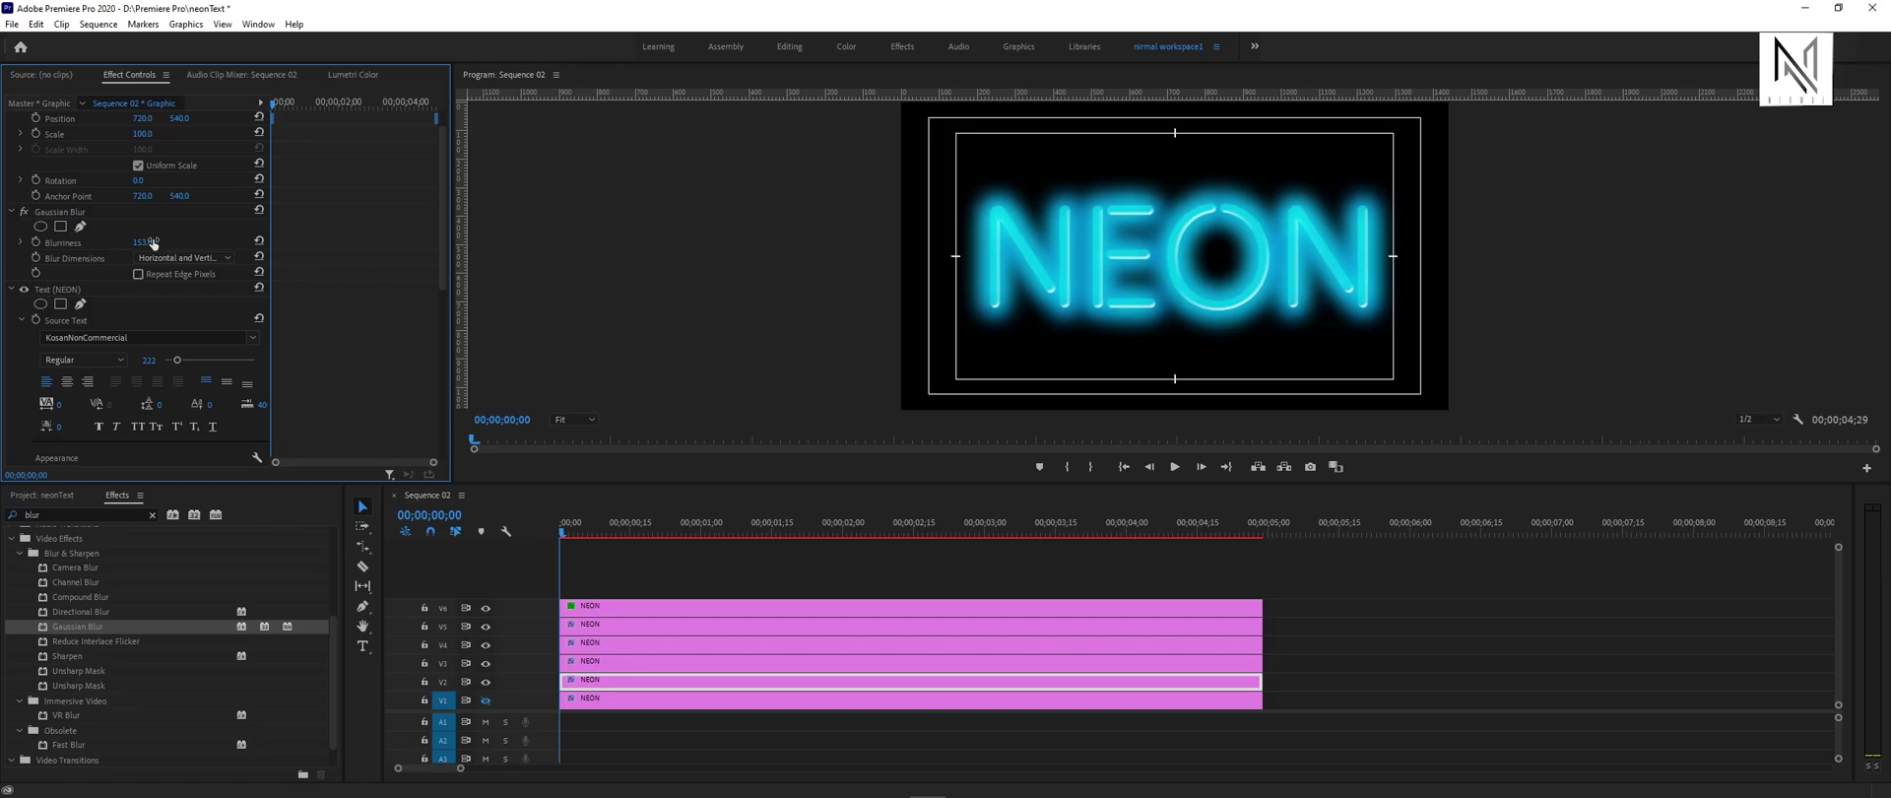
Step: Go back through the NEON clips from V4 down to V2 and increase the Gaussian Blur blurriness for a wider glow
{"action": "left_click", "coordinate": [630, 642]}
{"action": "scroll", "coordinate": [253, 381], "scroll_direction": "down", "scroll_amount": 3}
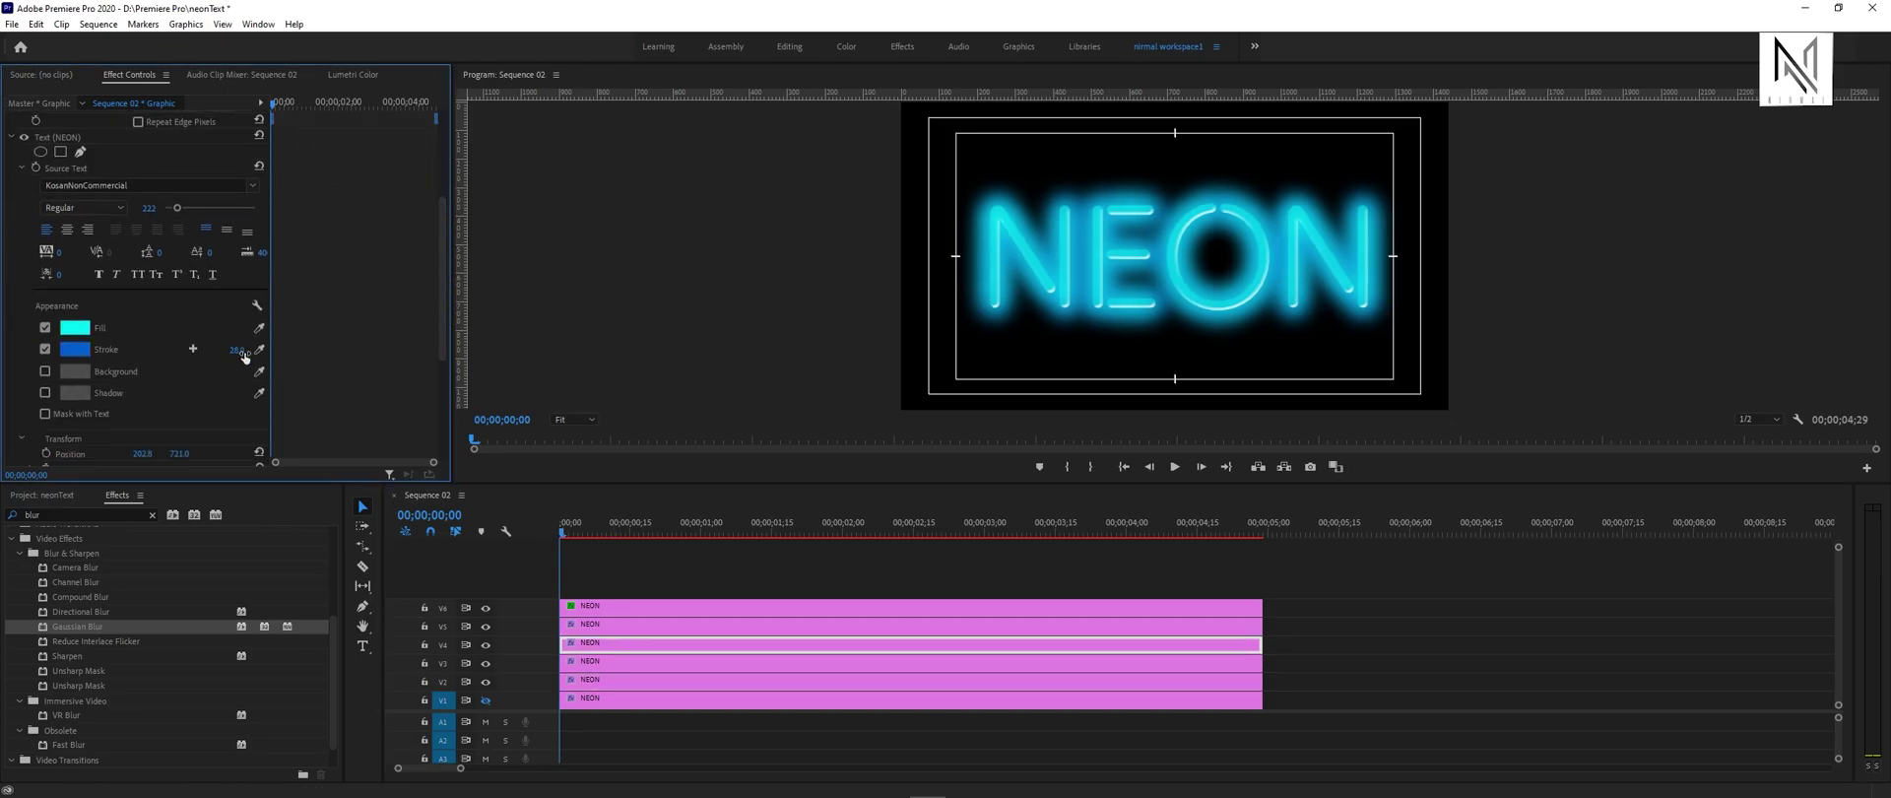
{"action": "left_click", "coordinate": [624, 629]}
{"action": "left_click_drag", "start_coordinate": [443, 228], "coordinate": [443, 235]}
{"action": "left_click", "coordinate": [622, 648]}
{"action": "left_click_drag", "start_coordinate": [143, 275], "coordinate": [266, 275]}
{"action": "left_click", "coordinate": [601, 664]}
{"action": "left_click", "coordinate": [603, 682]}
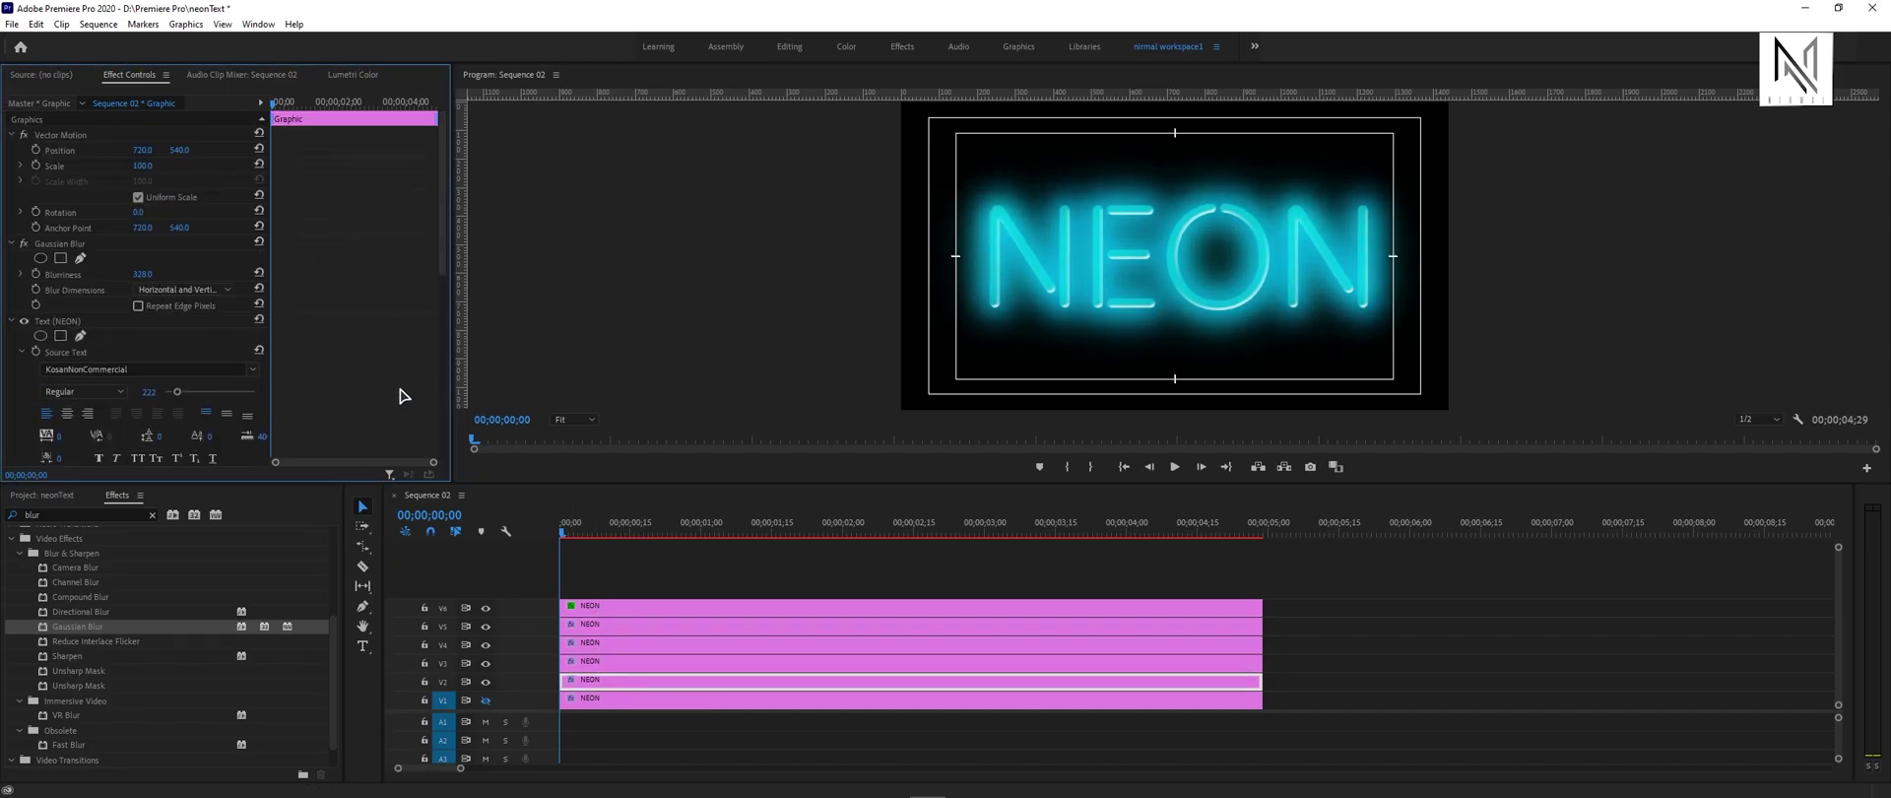
Step: Turn the V1 track output back on and set the V1 NEON clip's vertical position to 165
{"action": "left_click", "coordinate": [485, 701]}
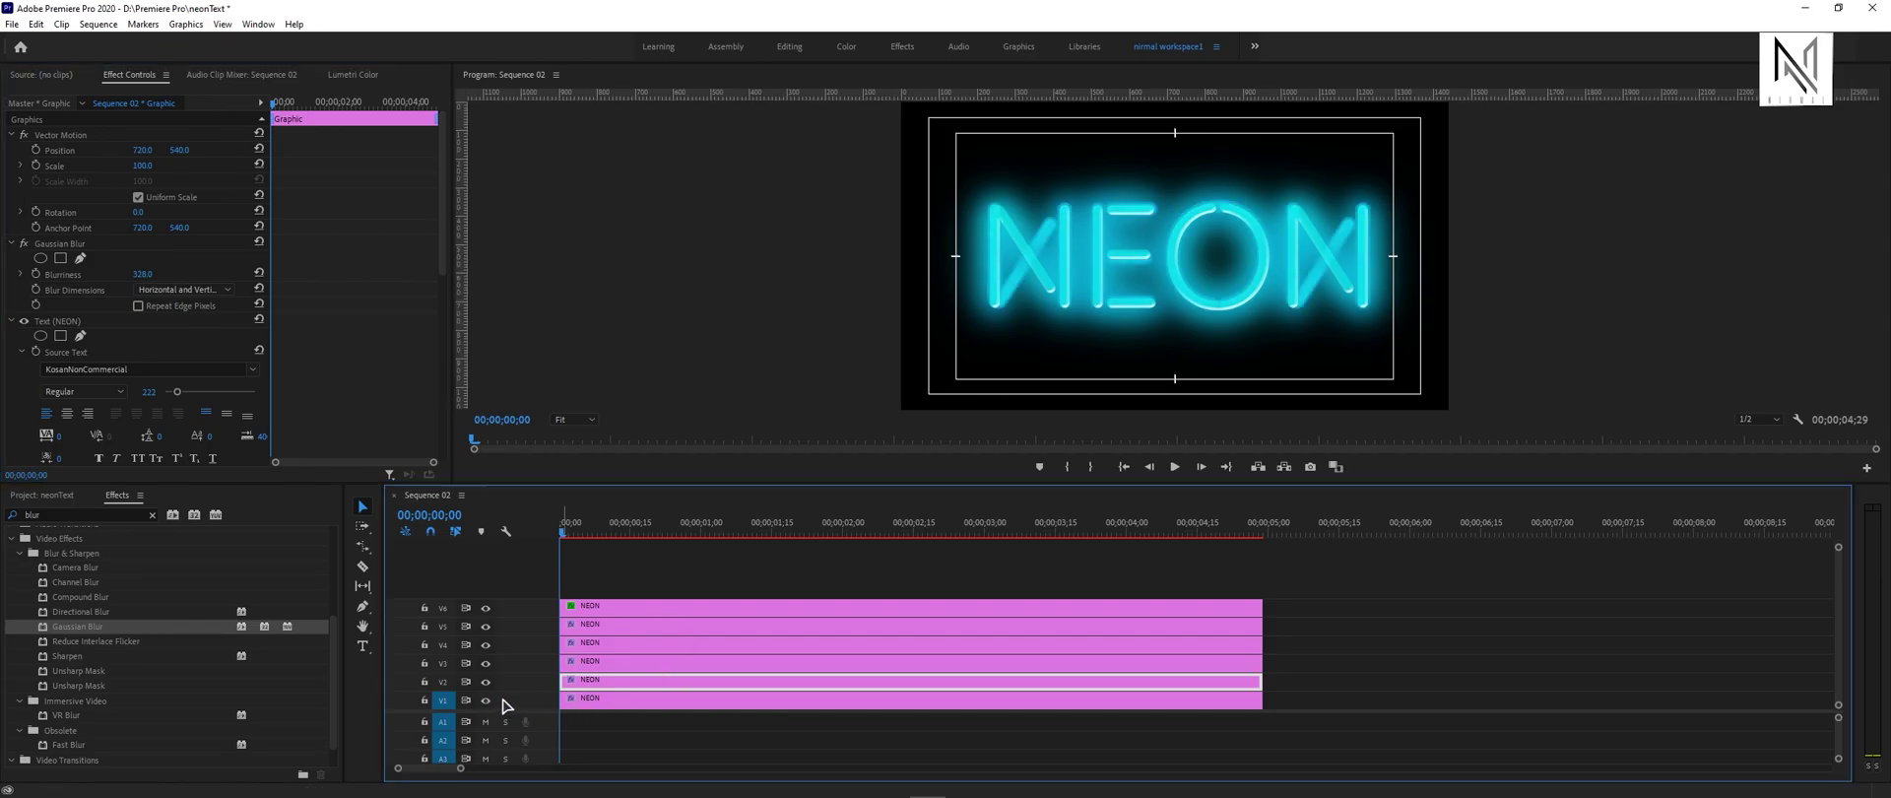
{"action": "left_click", "coordinate": [724, 702]}
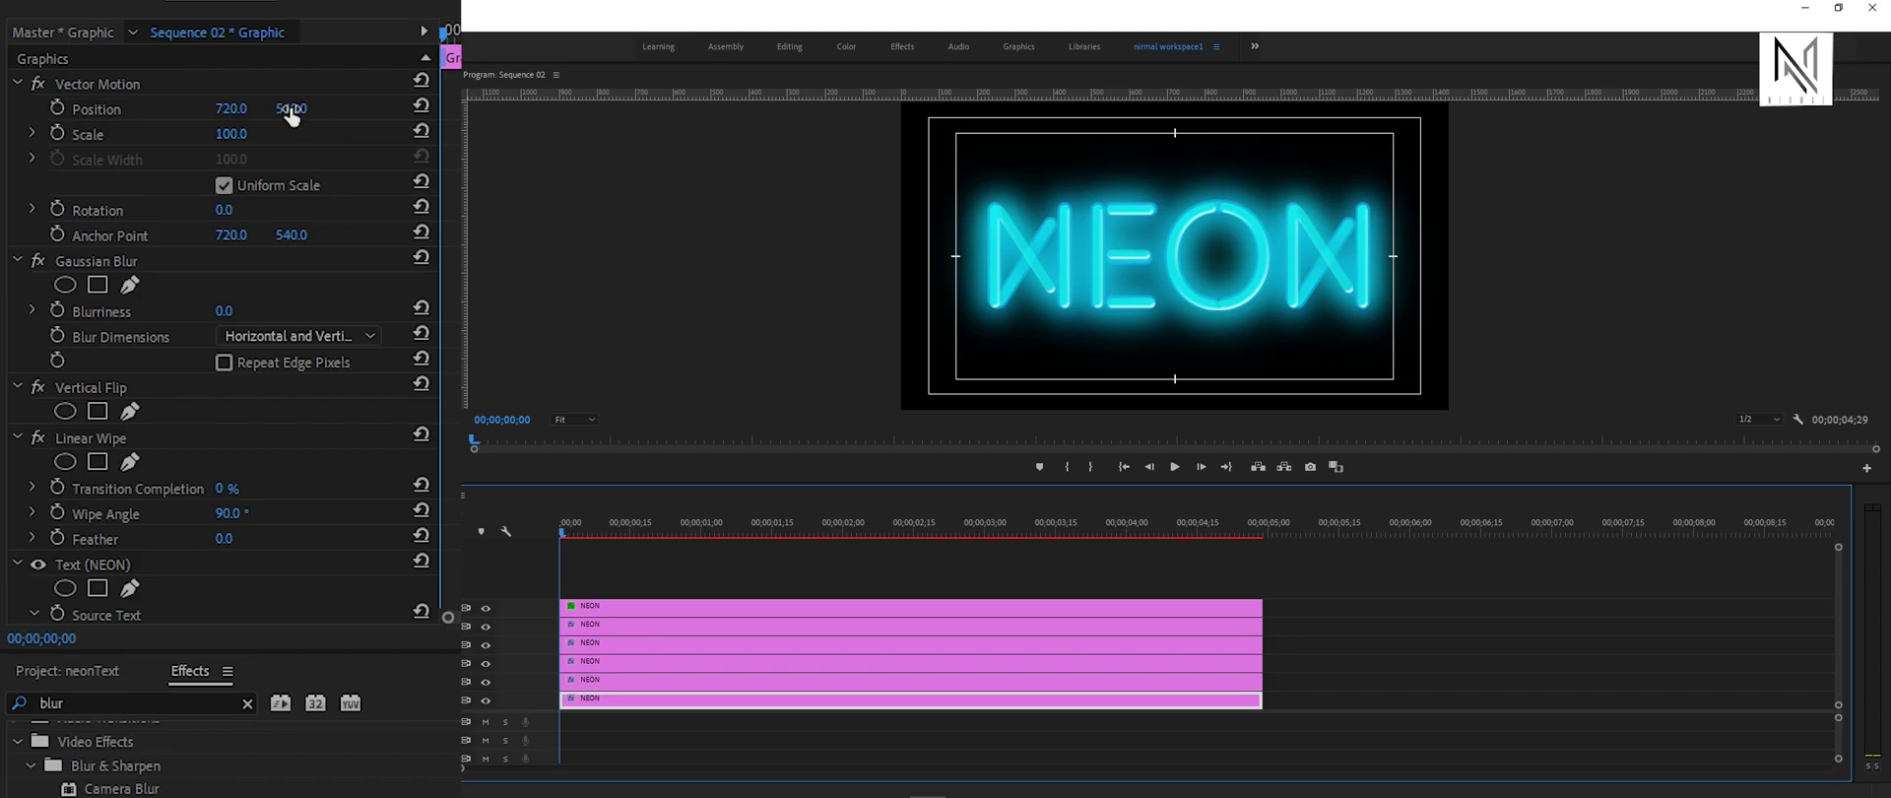
{"action": "left_click_drag", "start_coordinate": [292, 116], "coordinate": [74, 117]}
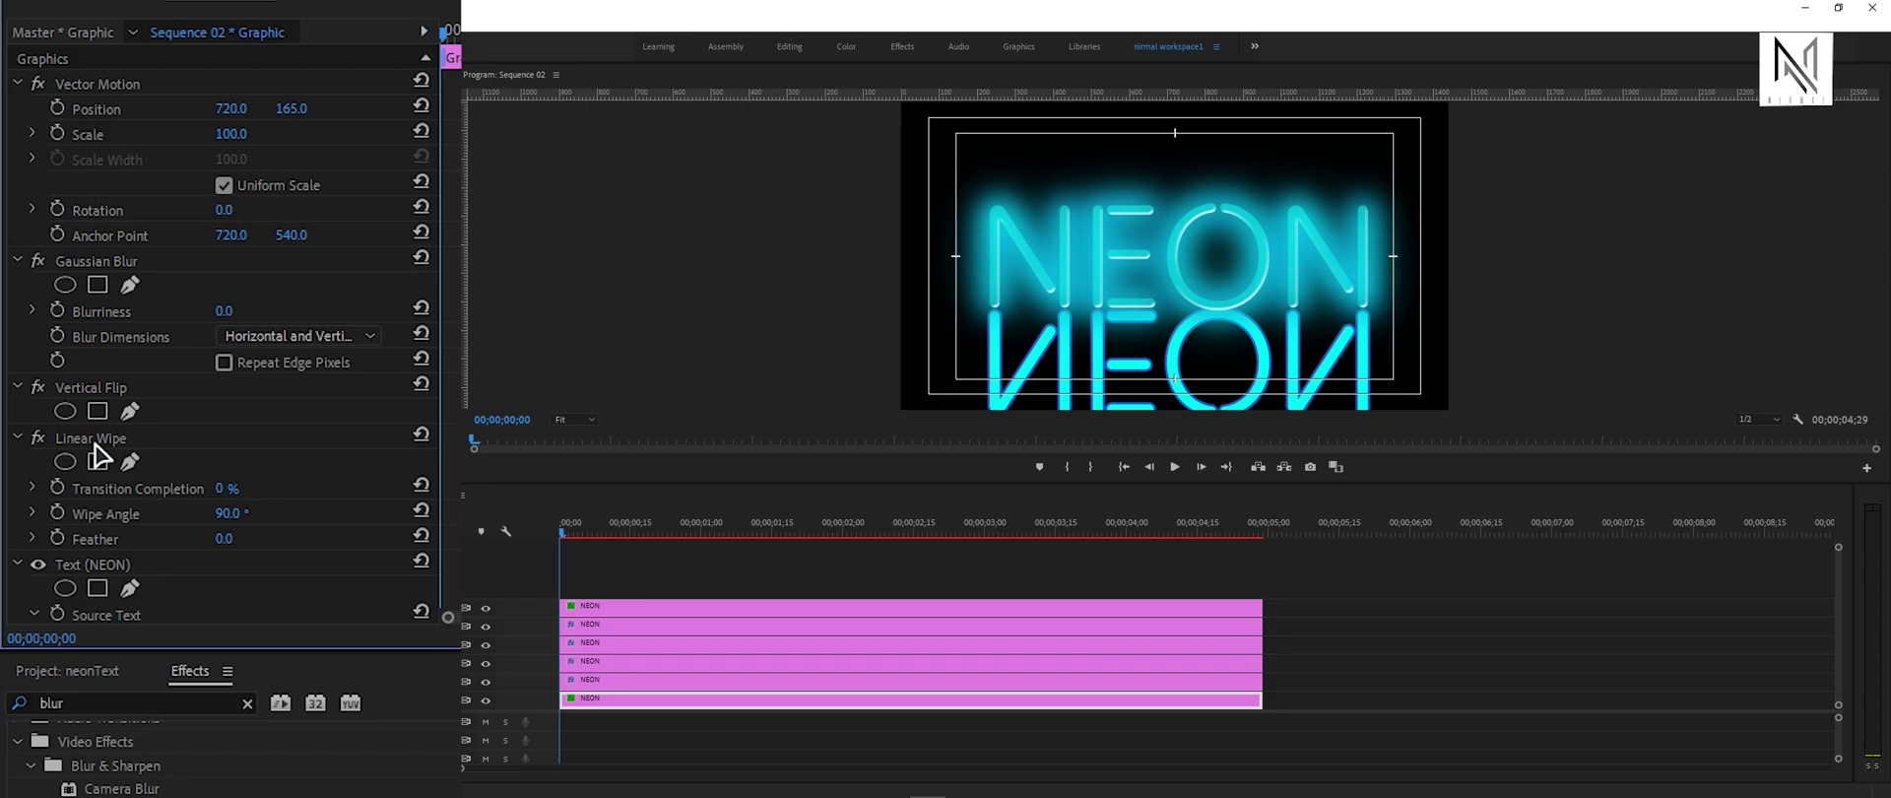
Step: Move the V1 clip's Linear Wipe above its Gaussian Blur, raise the transition completion and set the wipe angle to 0°
{"action": "left_click_drag", "start_coordinate": [94, 443], "coordinate": [103, 259]}
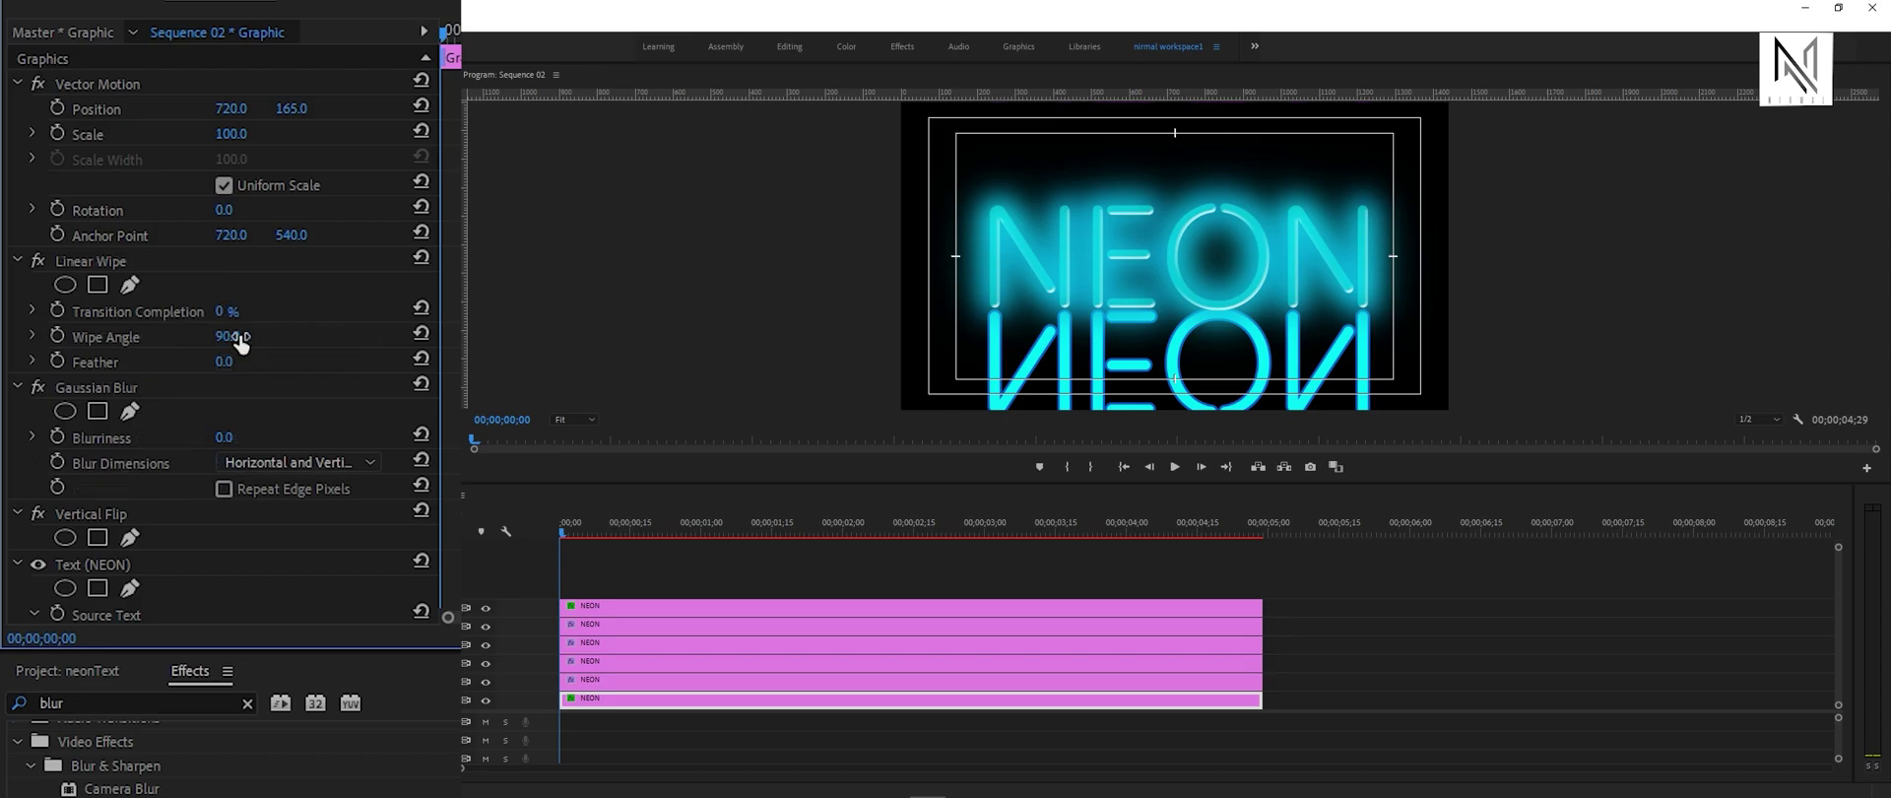
{"action": "left_click_drag", "start_coordinate": [227, 314], "coordinate": [255, 314]}
{"action": "left_click_drag", "start_coordinate": [232, 336], "coordinate": [76, 337]}
{"action": "left_click", "coordinate": [245, 335]}
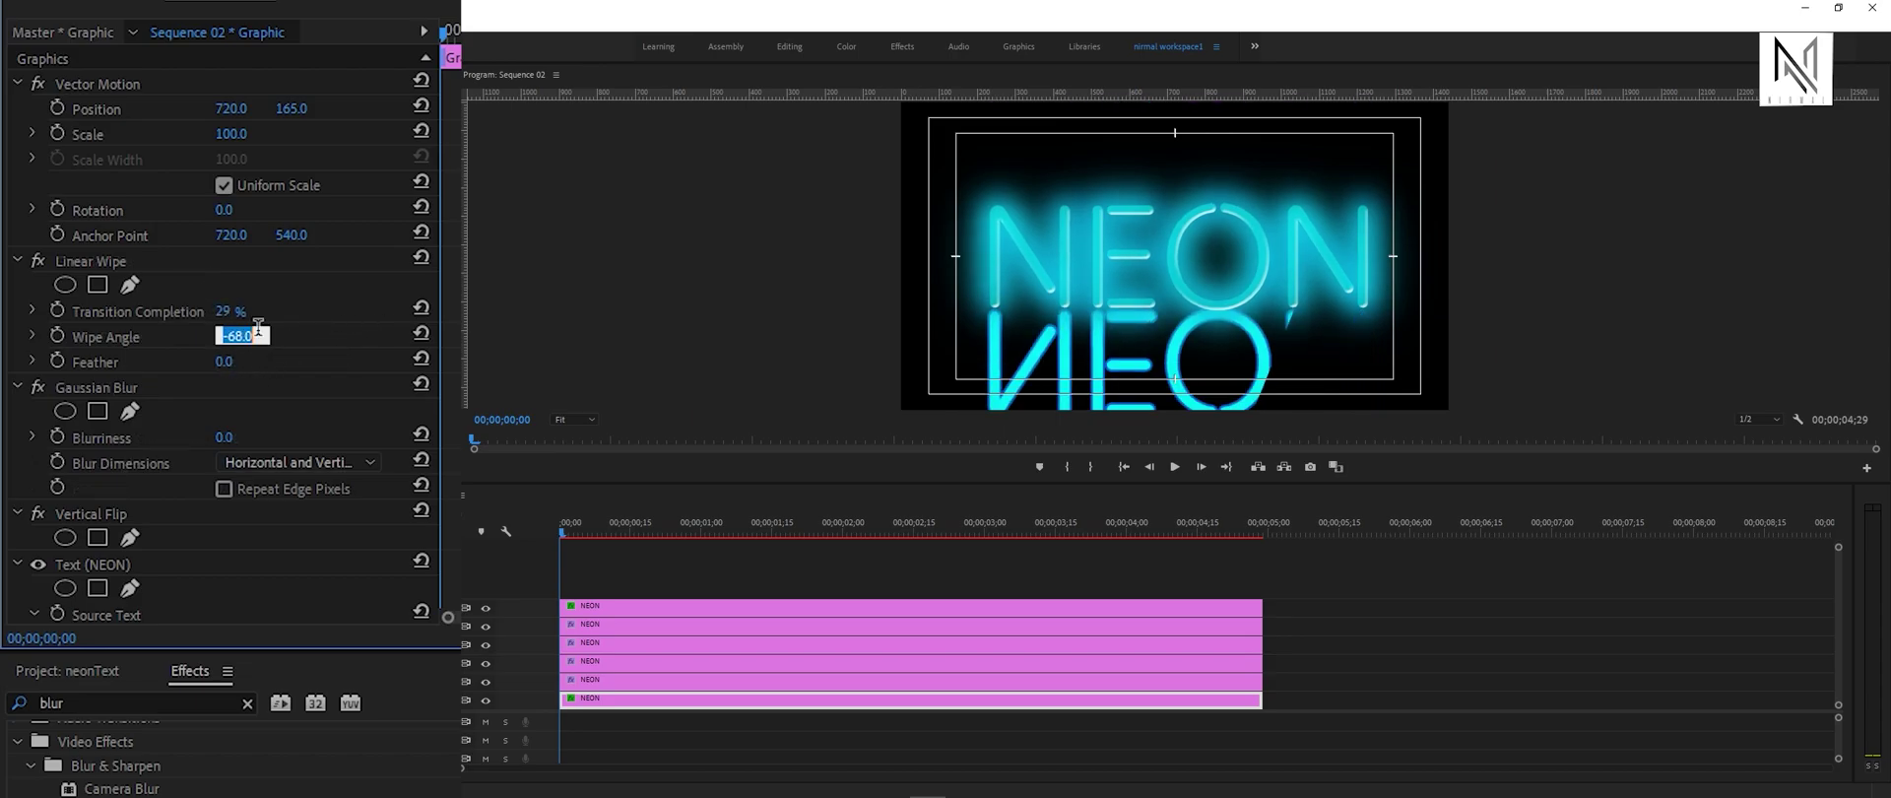
{"action": "type", "text": "0"}
{"action": "left_click", "coordinate": [306, 330]}
Step: Fade the V1 reflection by adjusting Linear Wipe completion and feather, and set its Gaussian Blur blurriness to 111
{"action": "left_click_drag", "start_coordinate": [238, 313], "coordinate": [220, 312]}
{"action": "left_click_drag", "start_coordinate": [224, 363], "coordinate": [485, 363]}
{"action": "left_click_drag", "start_coordinate": [252, 321], "coordinate": [259, 321]}
{"action": "left_click_drag", "start_coordinate": [227, 439], "coordinate": [266, 436]}
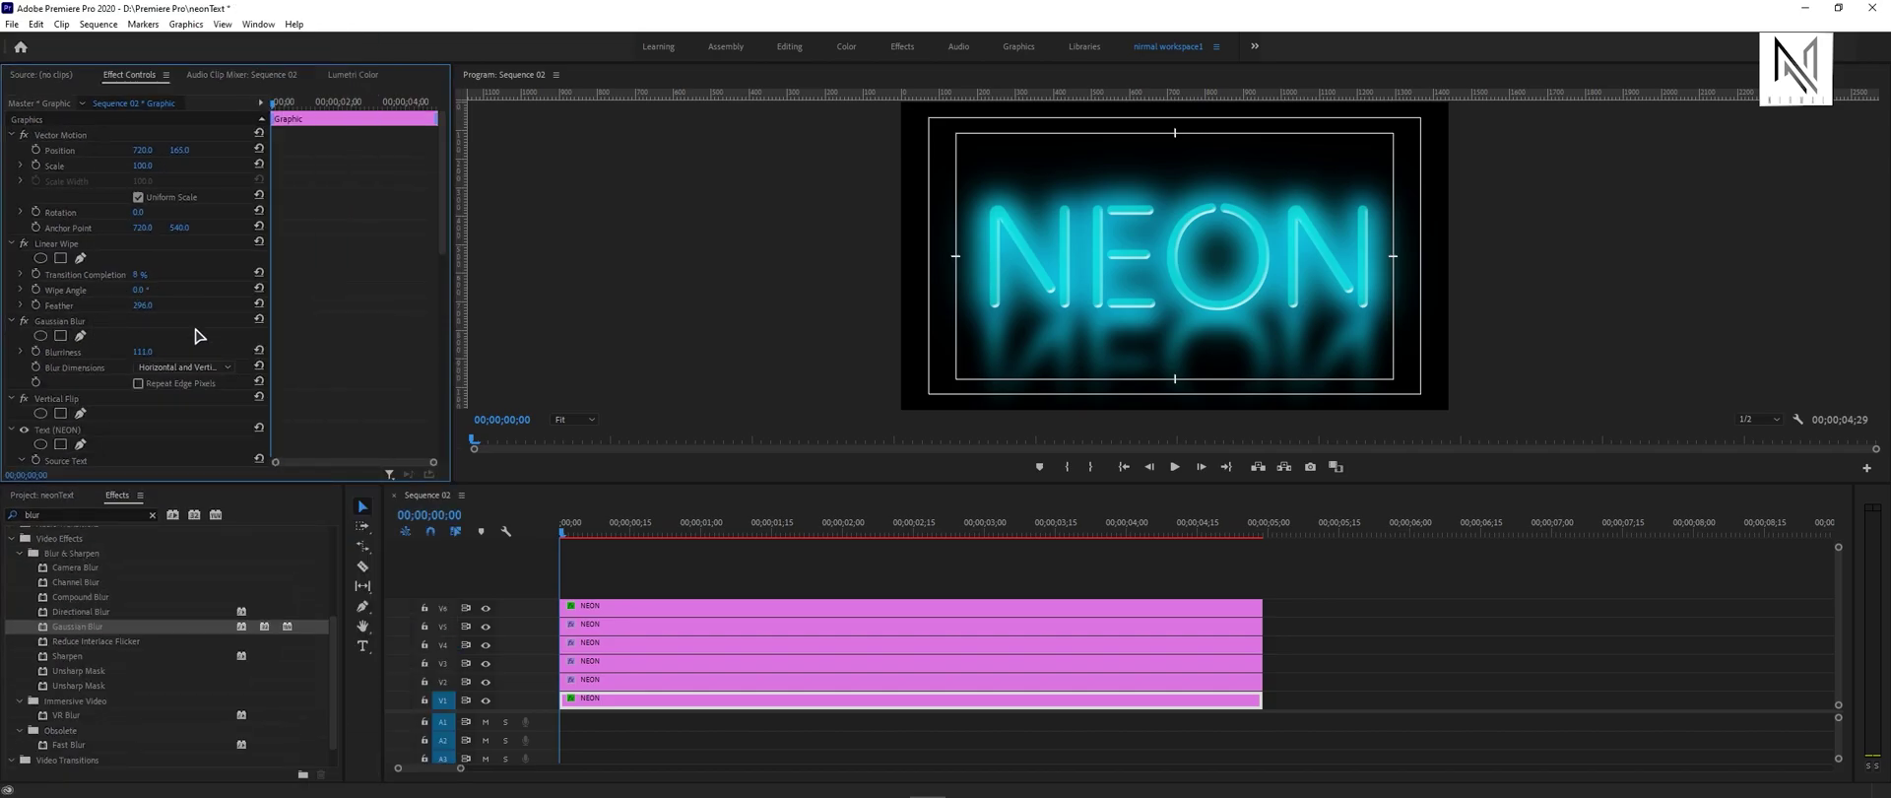
Step: Nest the NEON clips on V1 to V5 into one sequence and move the V6 NEON clip down to V2
{"action": "left_click", "coordinate": [895, 532]}
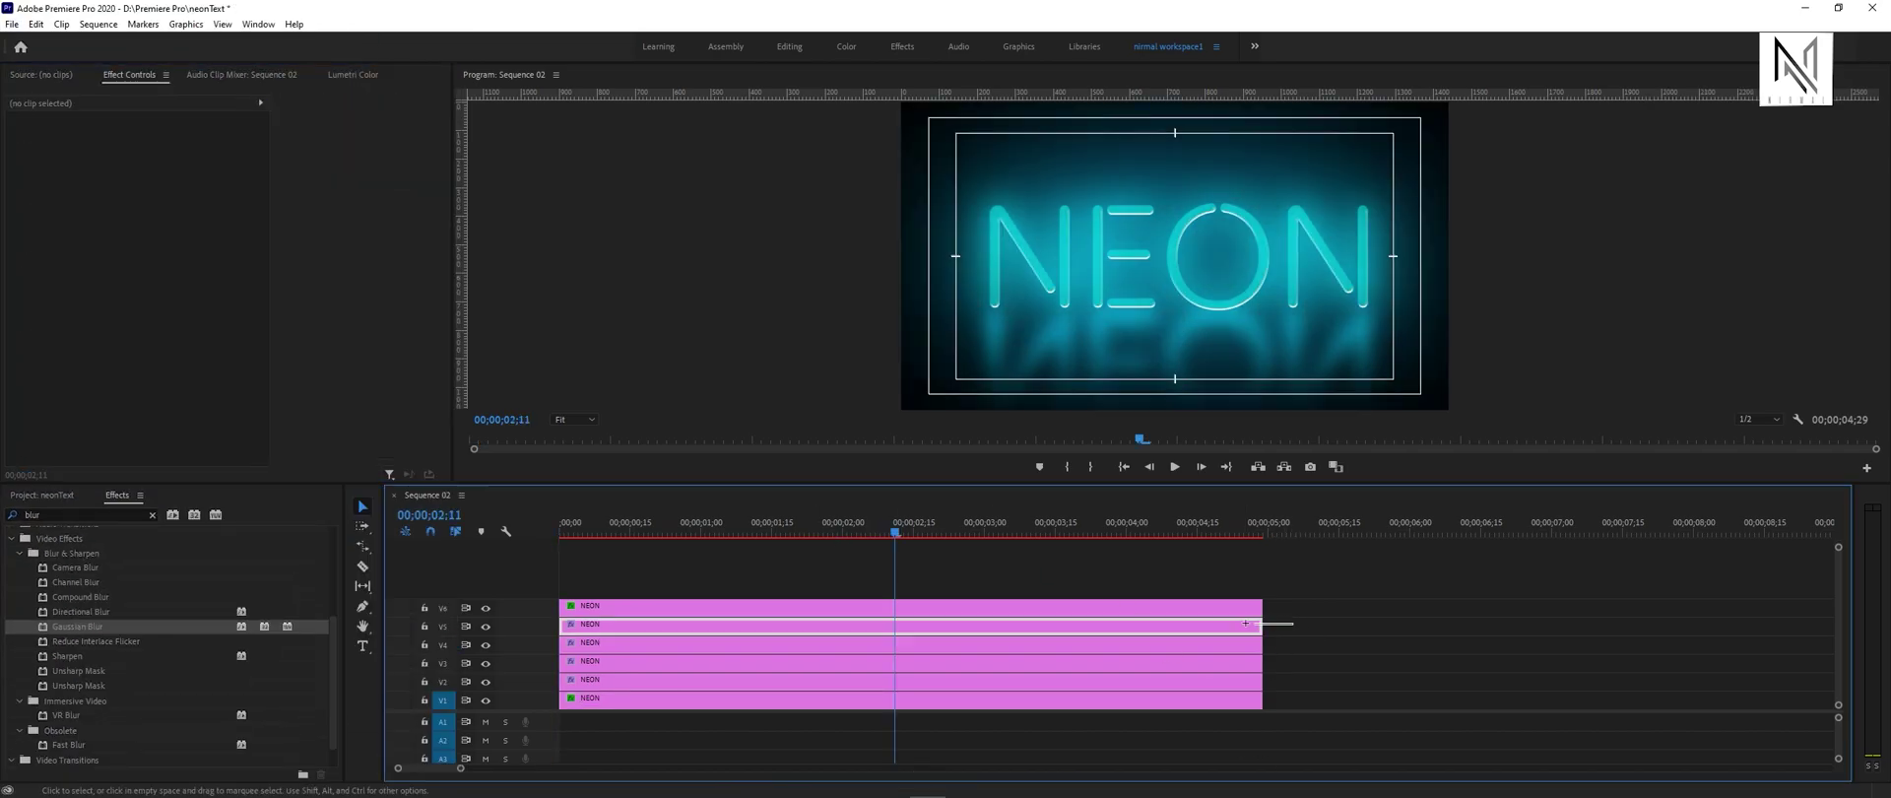
{"action": "left_click_drag", "start_coordinate": [1246, 623], "coordinate": [1197, 708]}
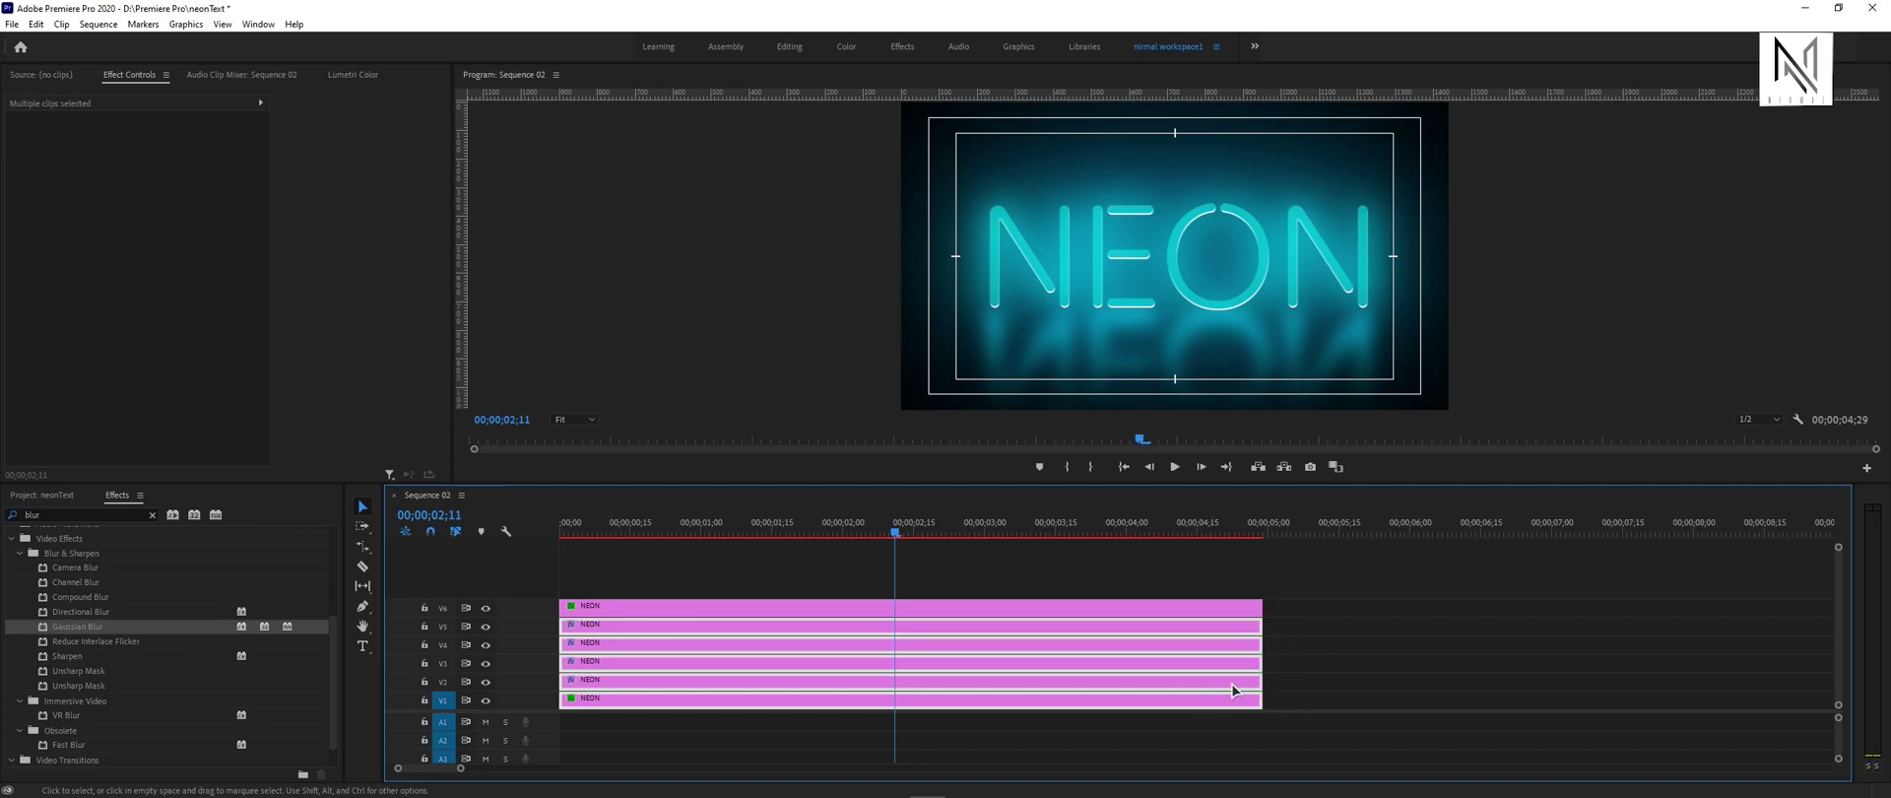
{"action": "right_click", "coordinate": [1123, 702]}
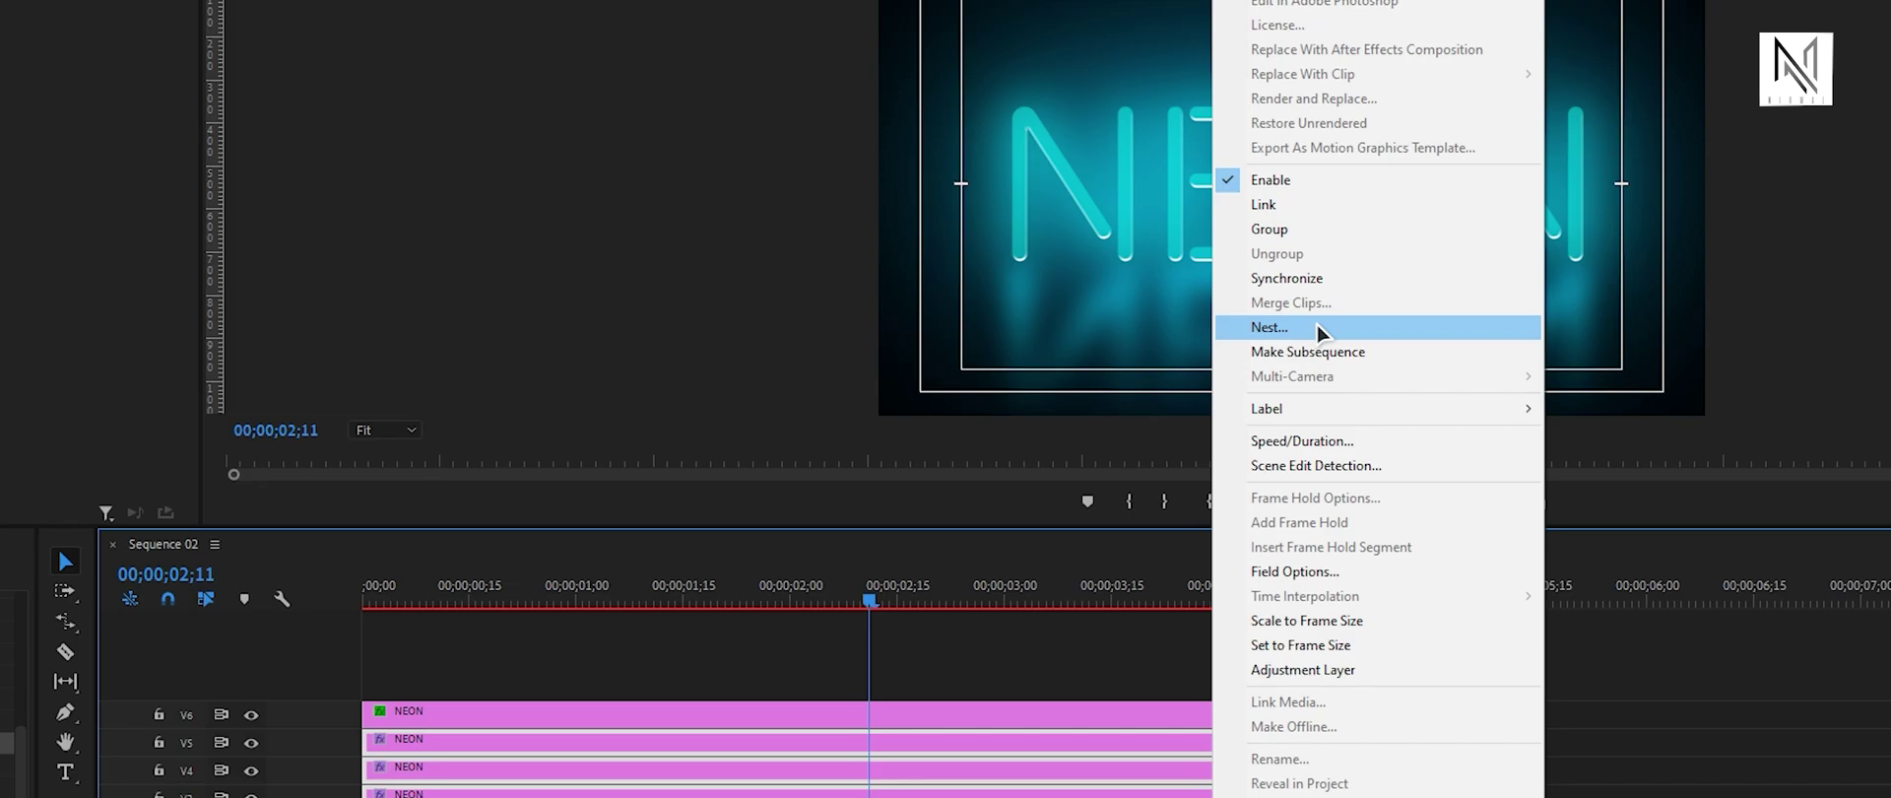
{"action": "left_click", "coordinate": [1272, 327]}
{"action": "left_click", "coordinate": [923, 433]}
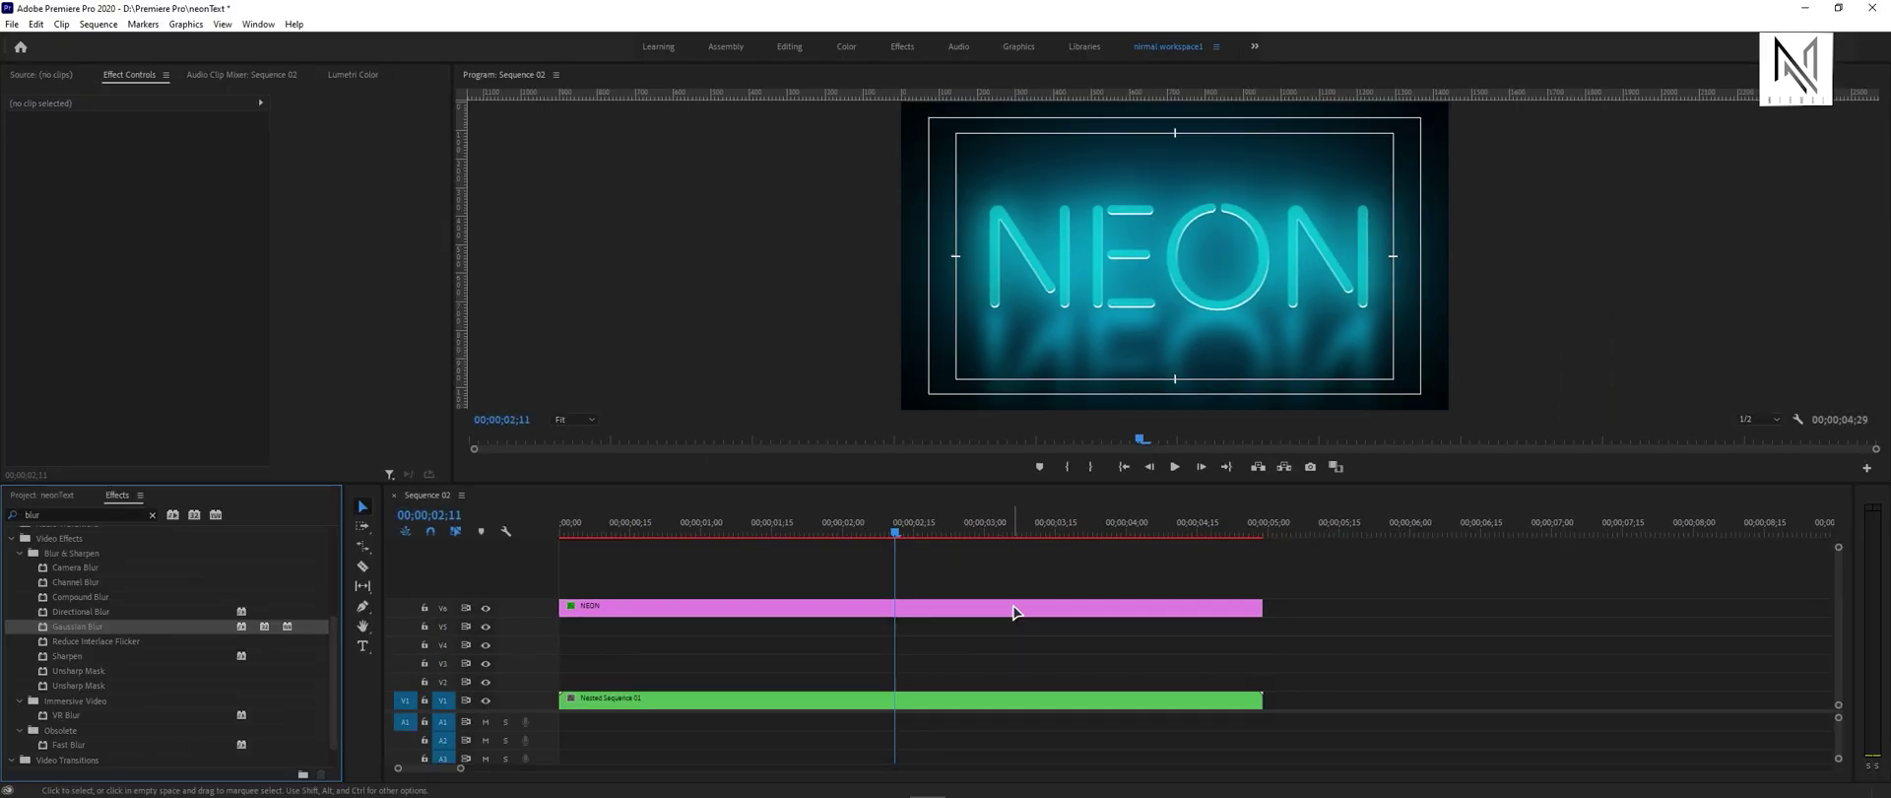
{"action": "left_click_drag", "start_coordinate": [941, 608], "coordinate": [936, 678]}
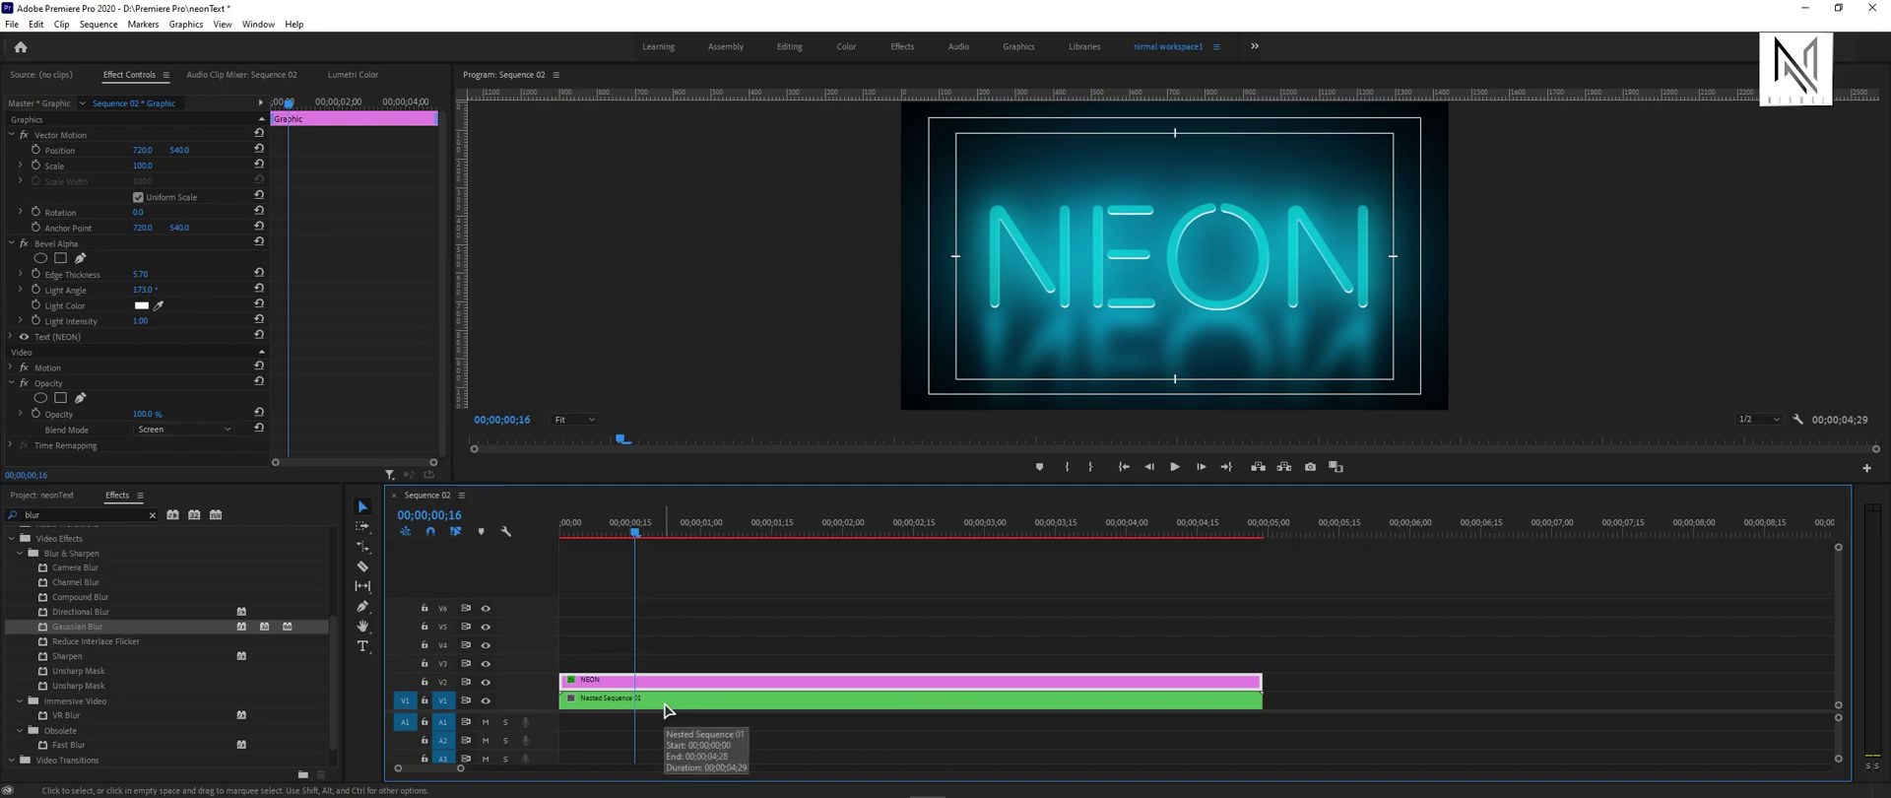
Step: Cut thin slices into the V1 nested sequence at 00;00;00;17 and 00;00;01;09 with the Razor tool
{"action": "key", "text": "Right"}
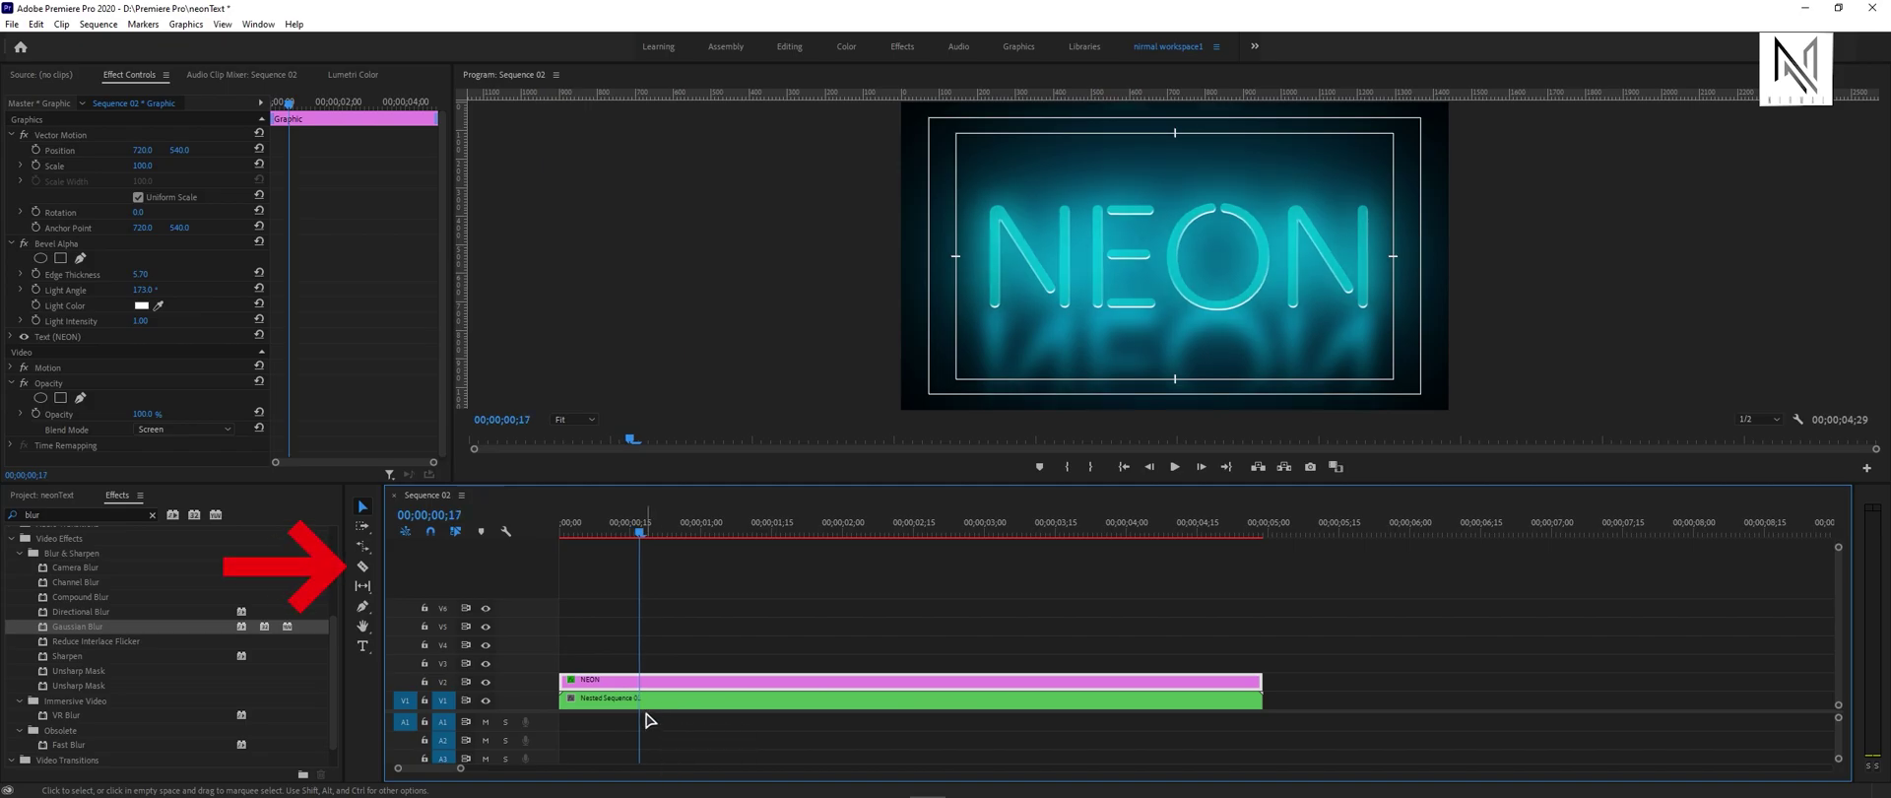
{"action": "key", "text": "c"}
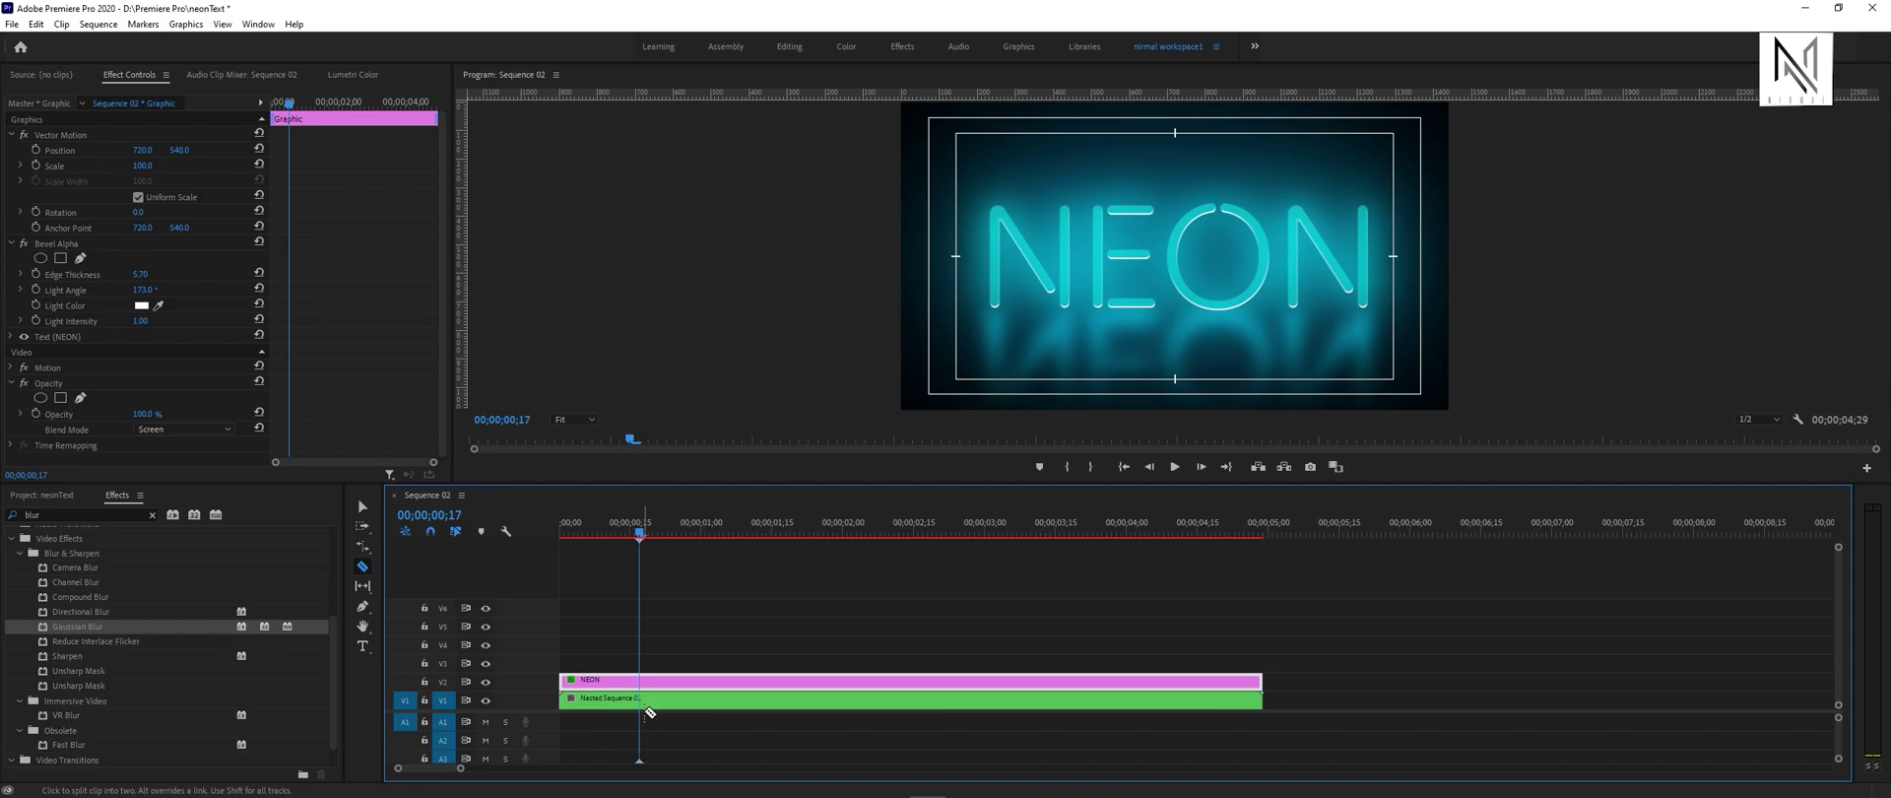
{"action": "left_click", "coordinate": [641, 700]}
{"action": "key", "text": "Right"}
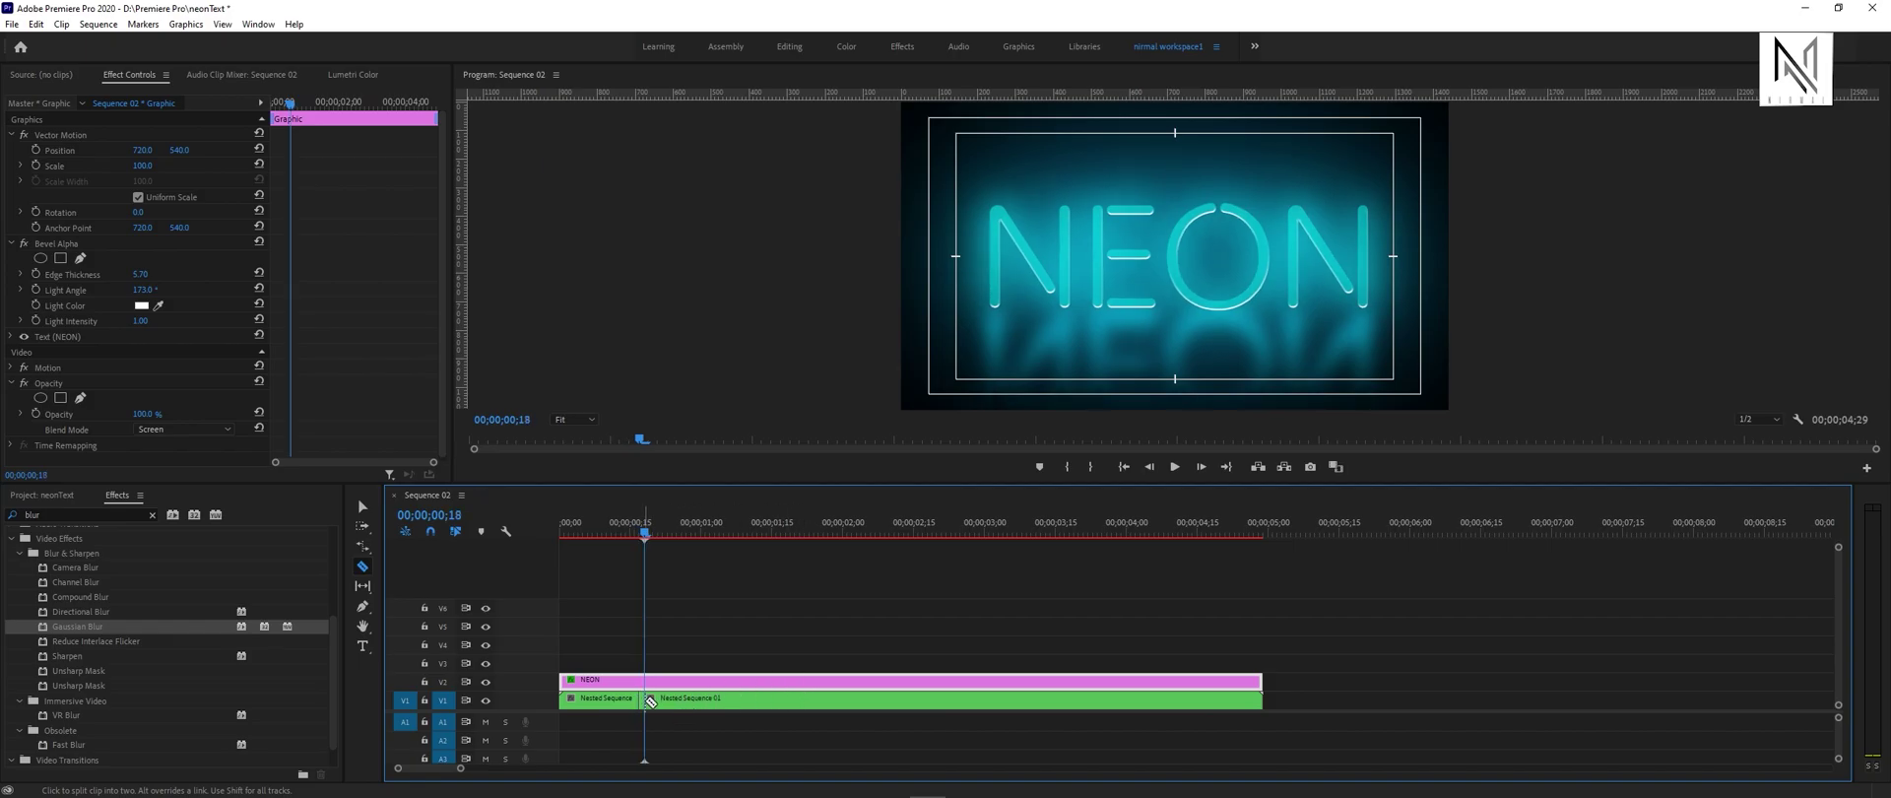
{"action": "left_click", "coordinate": [743, 532]}
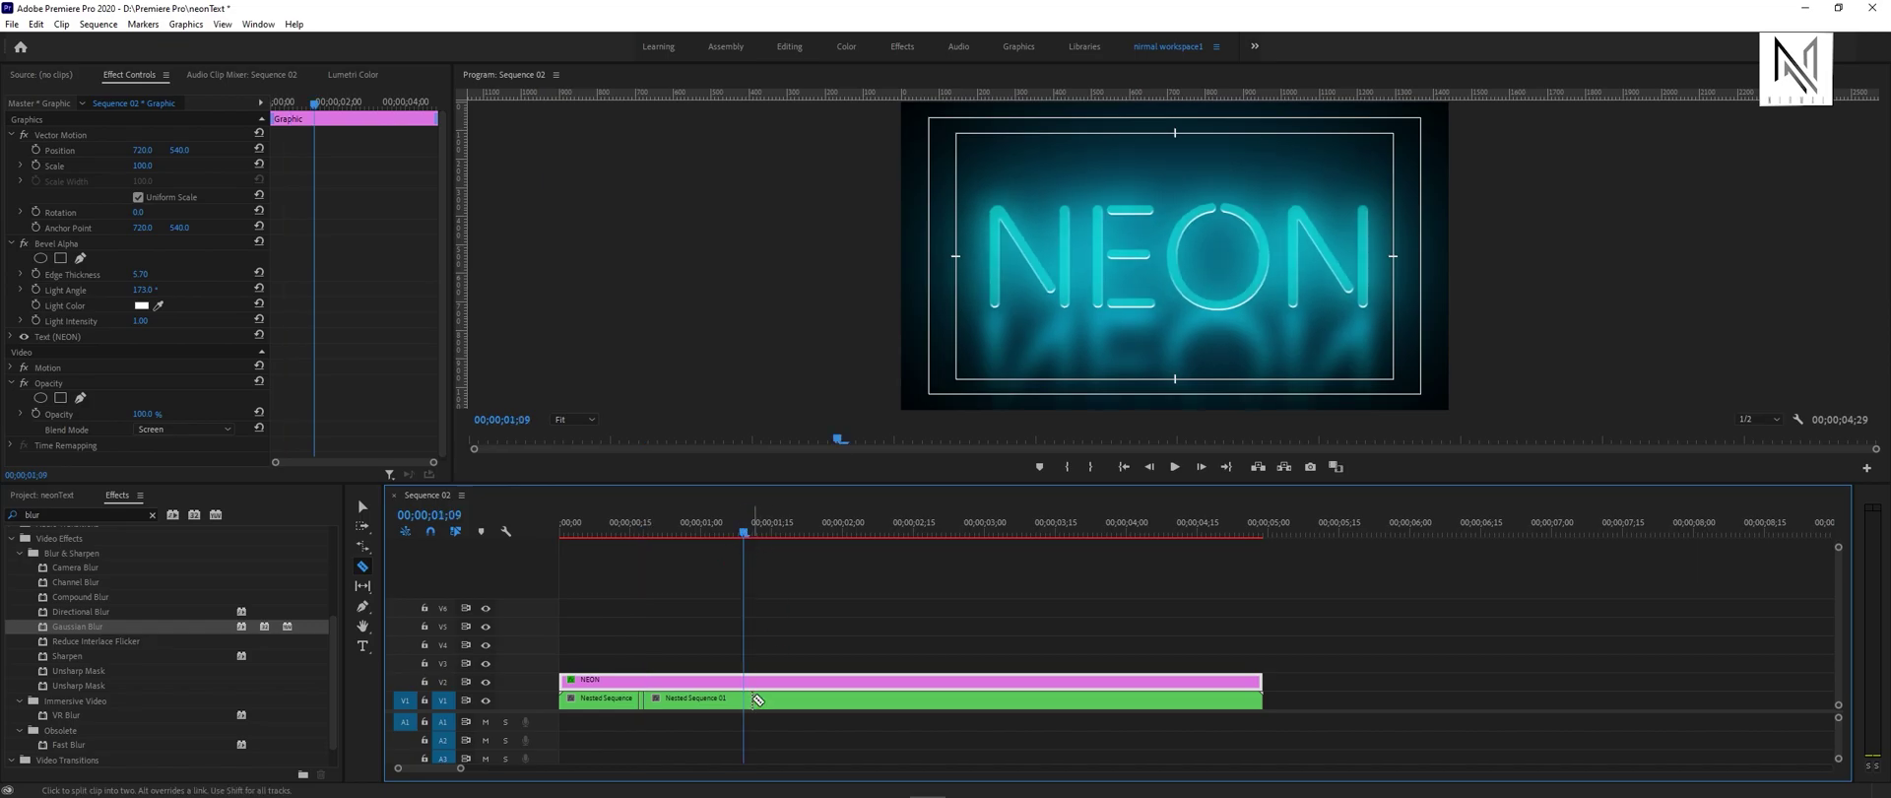
{"action": "left_click", "coordinate": [750, 700]}
{"action": "key", "text": "Right"}
{"action": "key", "text": "Right"}
{"action": "key", "text": "Right"}
{"action": "key", "text": "Right"}
{"action": "key", "text": "Right"}
{"action": "key", "text": "Right"}
{"action": "key", "text": "Right"}
{"action": "key", "text": "Right"}
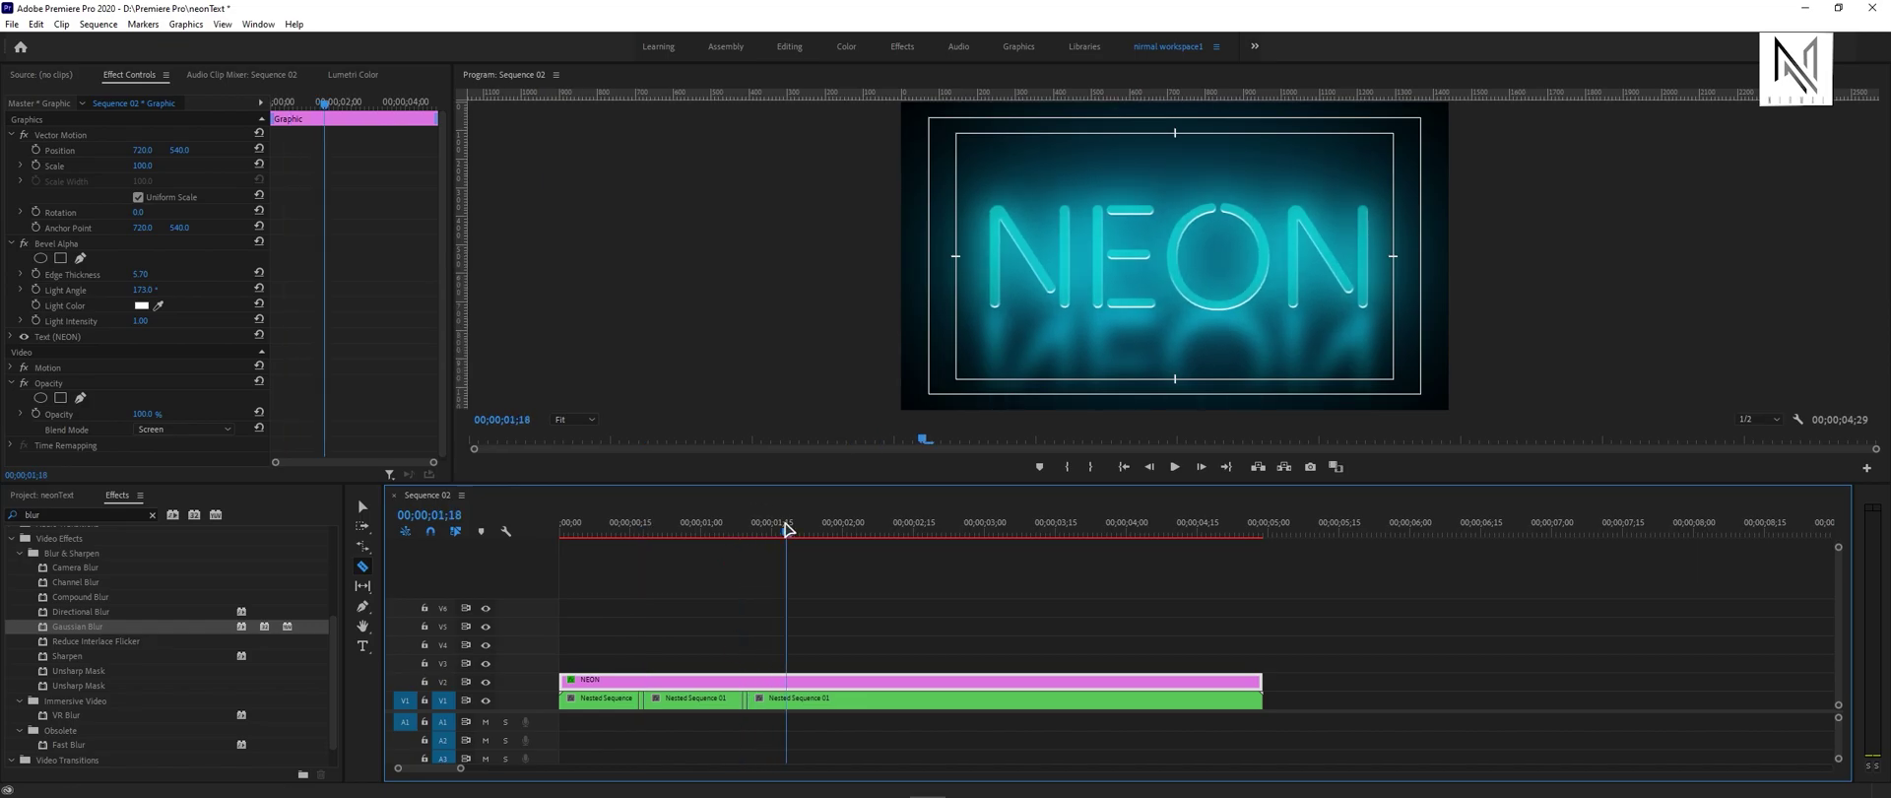
Step: Cut further thin slices into the V1 nested sequence near 00;00;01;18, 00;00;02;00 and 00;00;02;27
{"action": "key", "text": "Right"}
{"action": "left_click", "coordinate": [788, 702]}
{"action": "left_click_drag", "start_coordinate": [788, 535], "coordinate": [838, 538]}
{"action": "left_click", "coordinate": [842, 700]}
{"action": "left_click", "coordinate": [975, 536]}
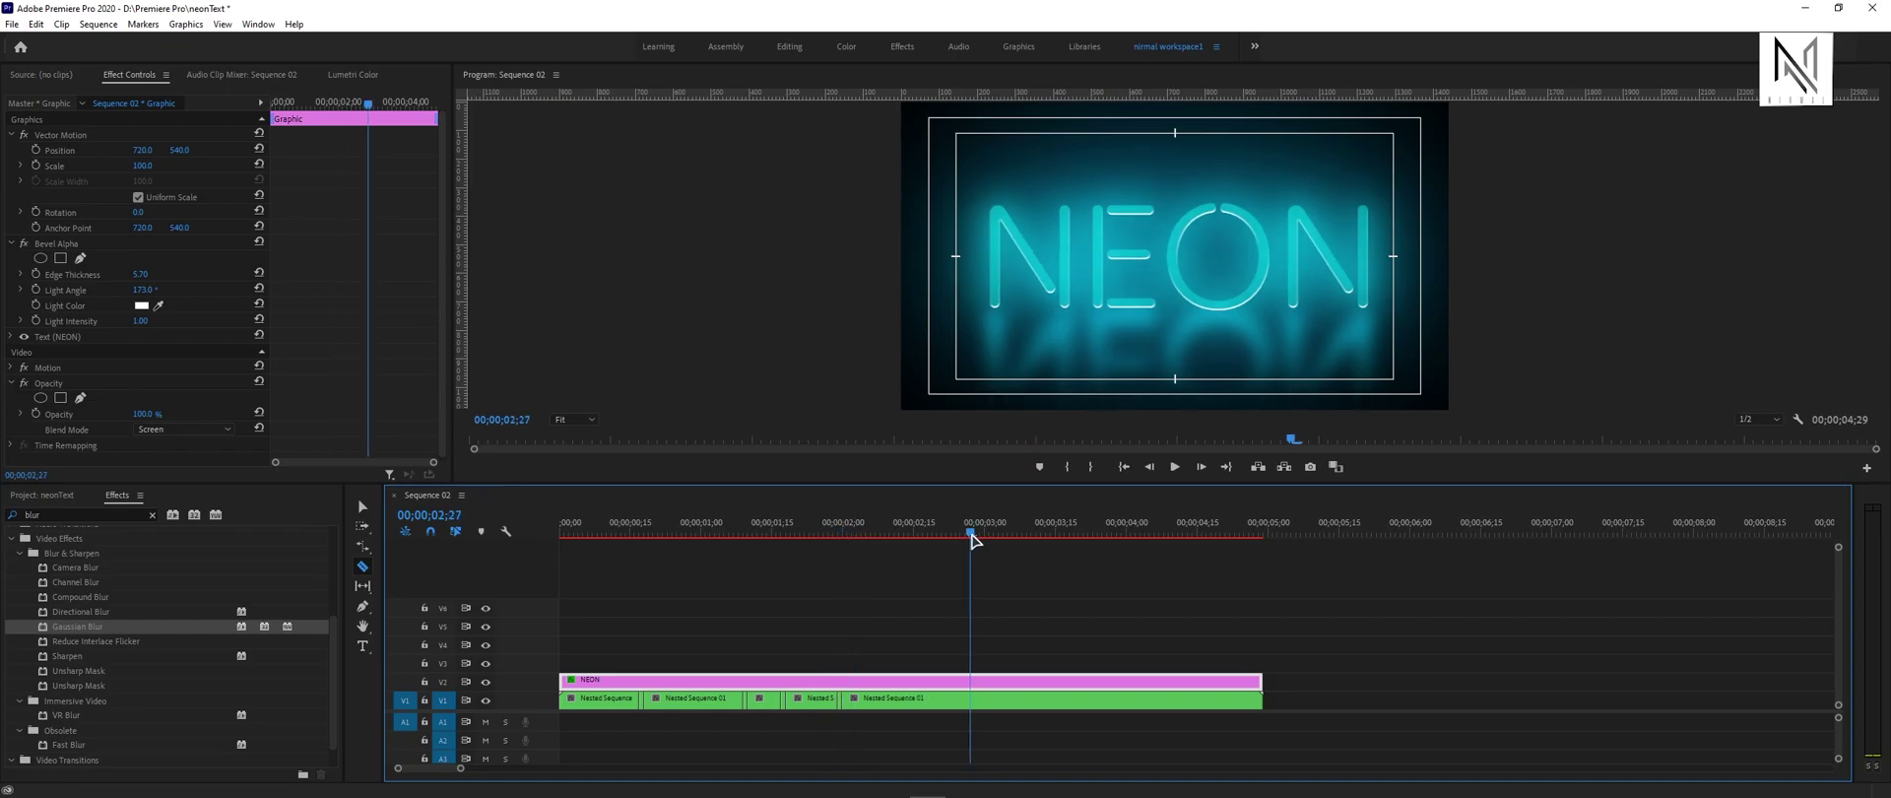
{"action": "left_click", "coordinate": [975, 700]}
Step: Cut a thin slice into the V1 nested sequence between 00;00;03;25 and 00;00;03;27
{"action": "left_click_drag", "start_coordinate": [978, 537], "coordinate": [1108, 537]}
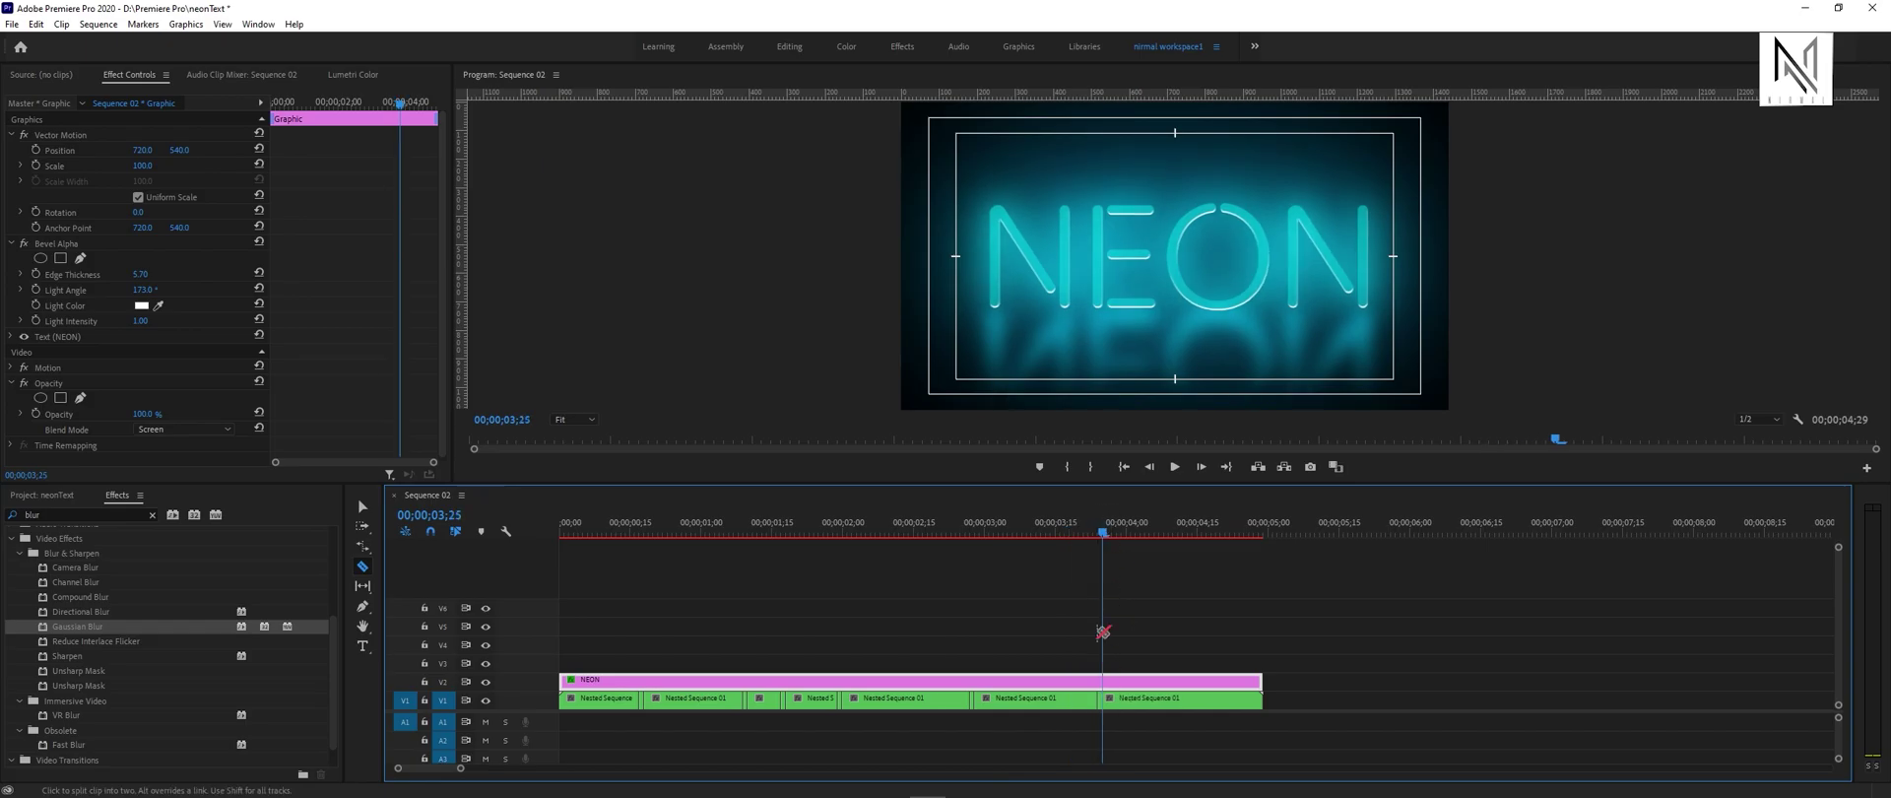
{"action": "left_click", "coordinate": [1110, 700]}
{"action": "left_click", "coordinate": [1112, 699]}
{"action": "key", "text": "Right"}
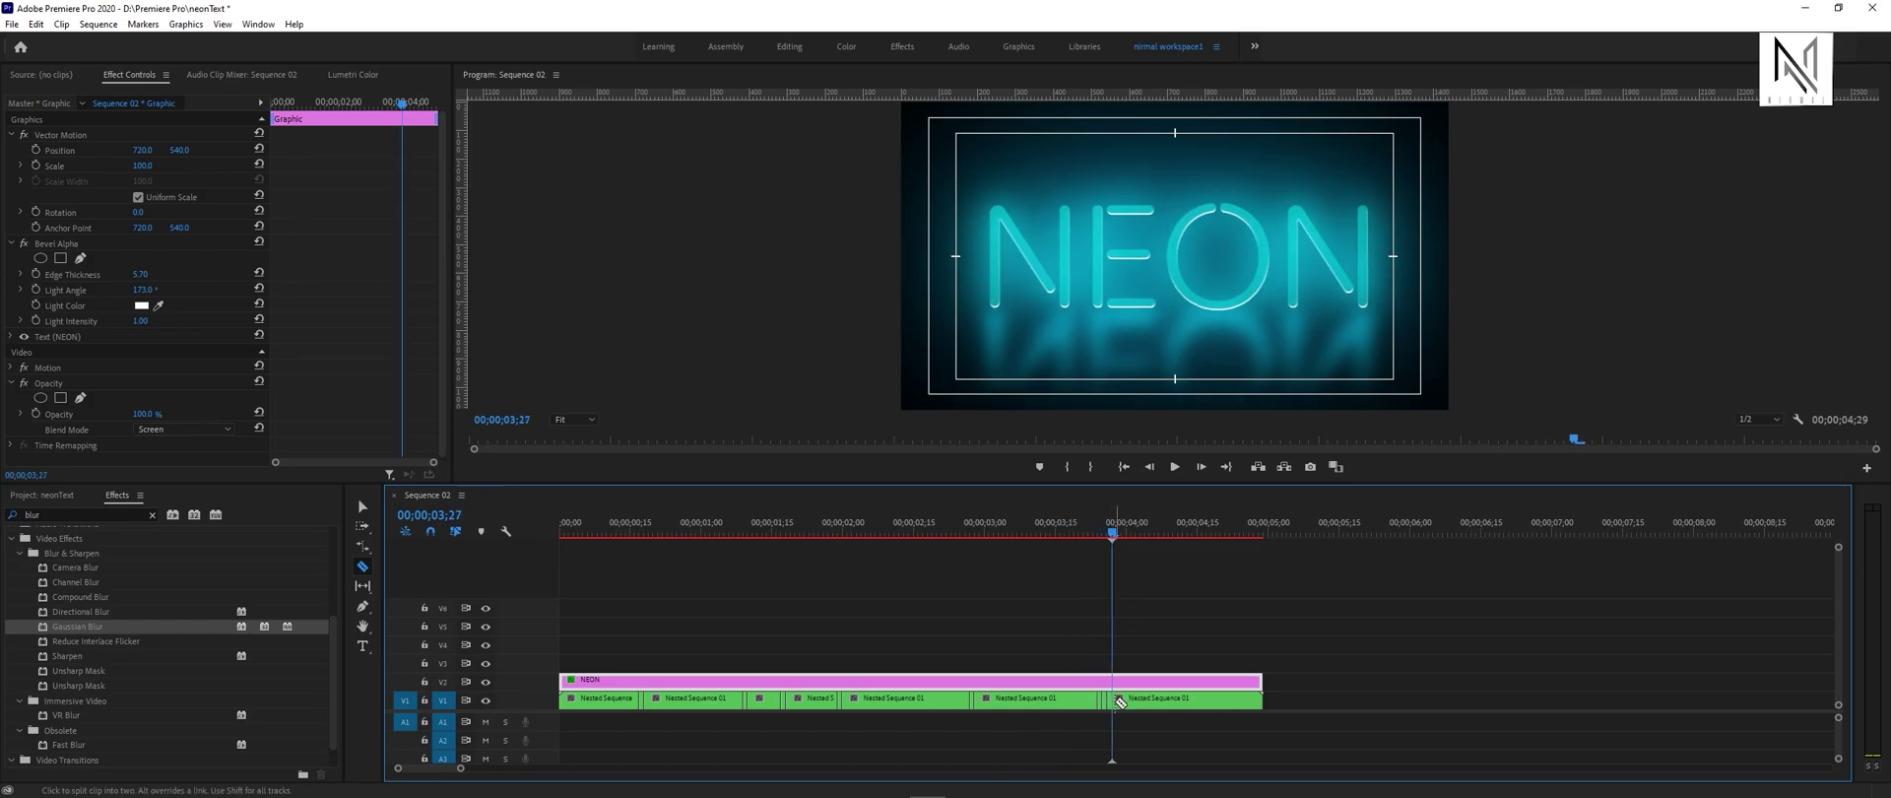
Step: Cut several more thin slices into the V1 nested sequence between 00;00;02;21 and 00;00;02;25
{"action": "left_click", "coordinate": [952, 536]}
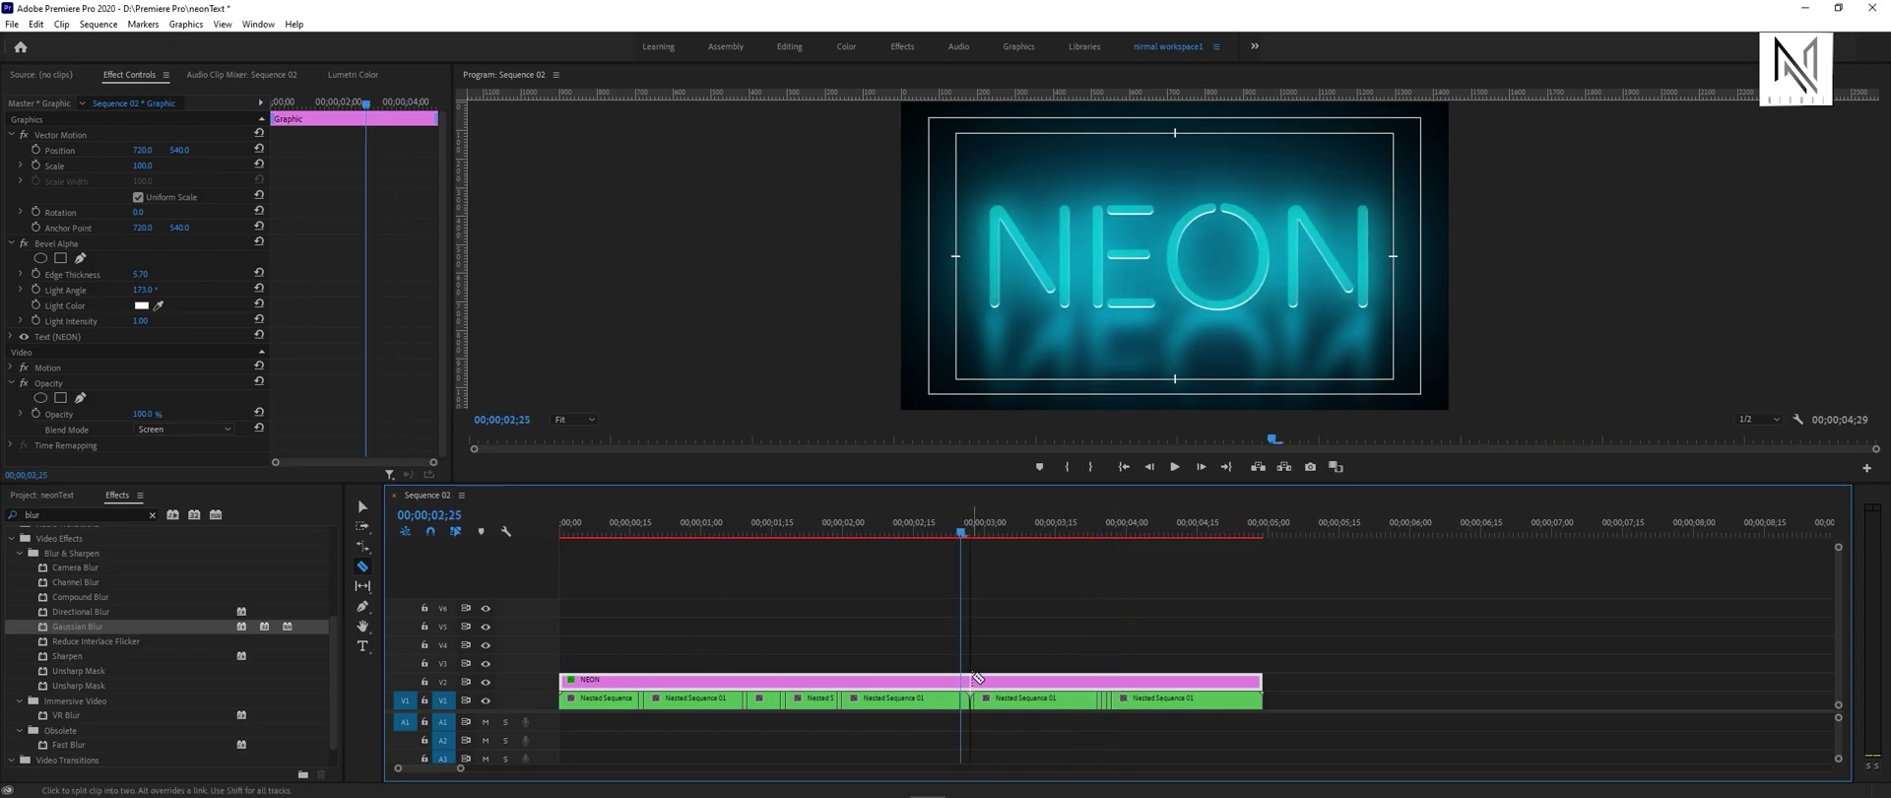
{"action": "key", "text": "Right"}
{"action": "key", "text": "Left"}
{"action": "key", "text": "Left"}
{"action": "key", "text": "Left"}
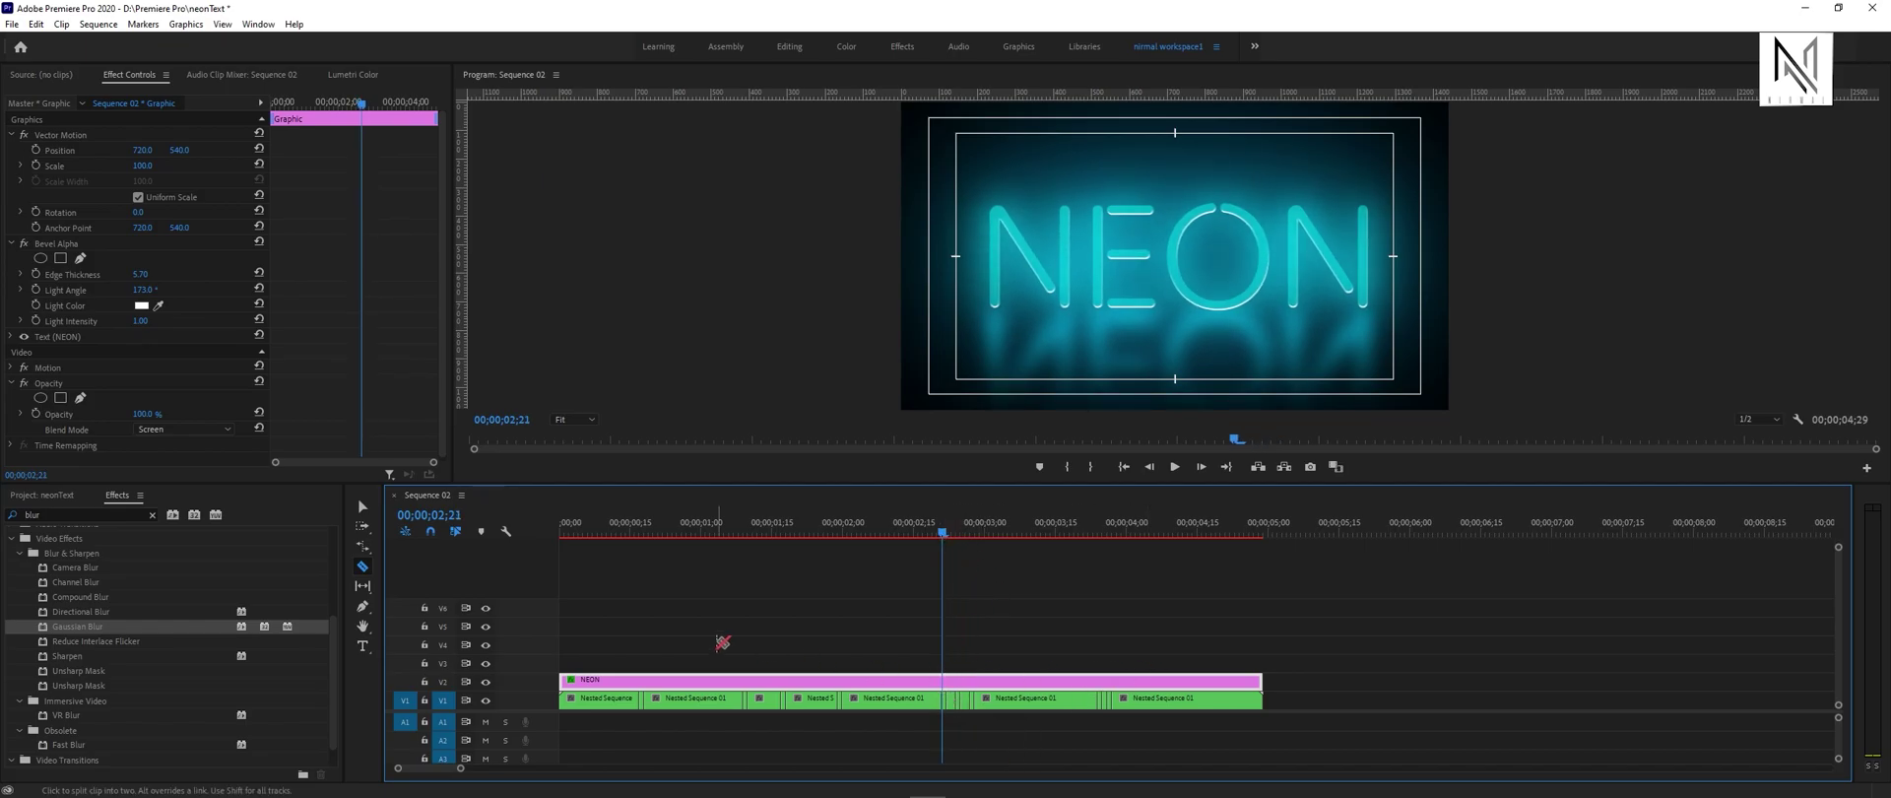
Step: Delete the thin slices from the V1 nested sequence to create flicker gaps and play the sequence from near the start
{"action": "key", "text": "v"}
{"action": "left_click", "coordinate": [642, 706]}
{"action": "key", "text": "Delete"}
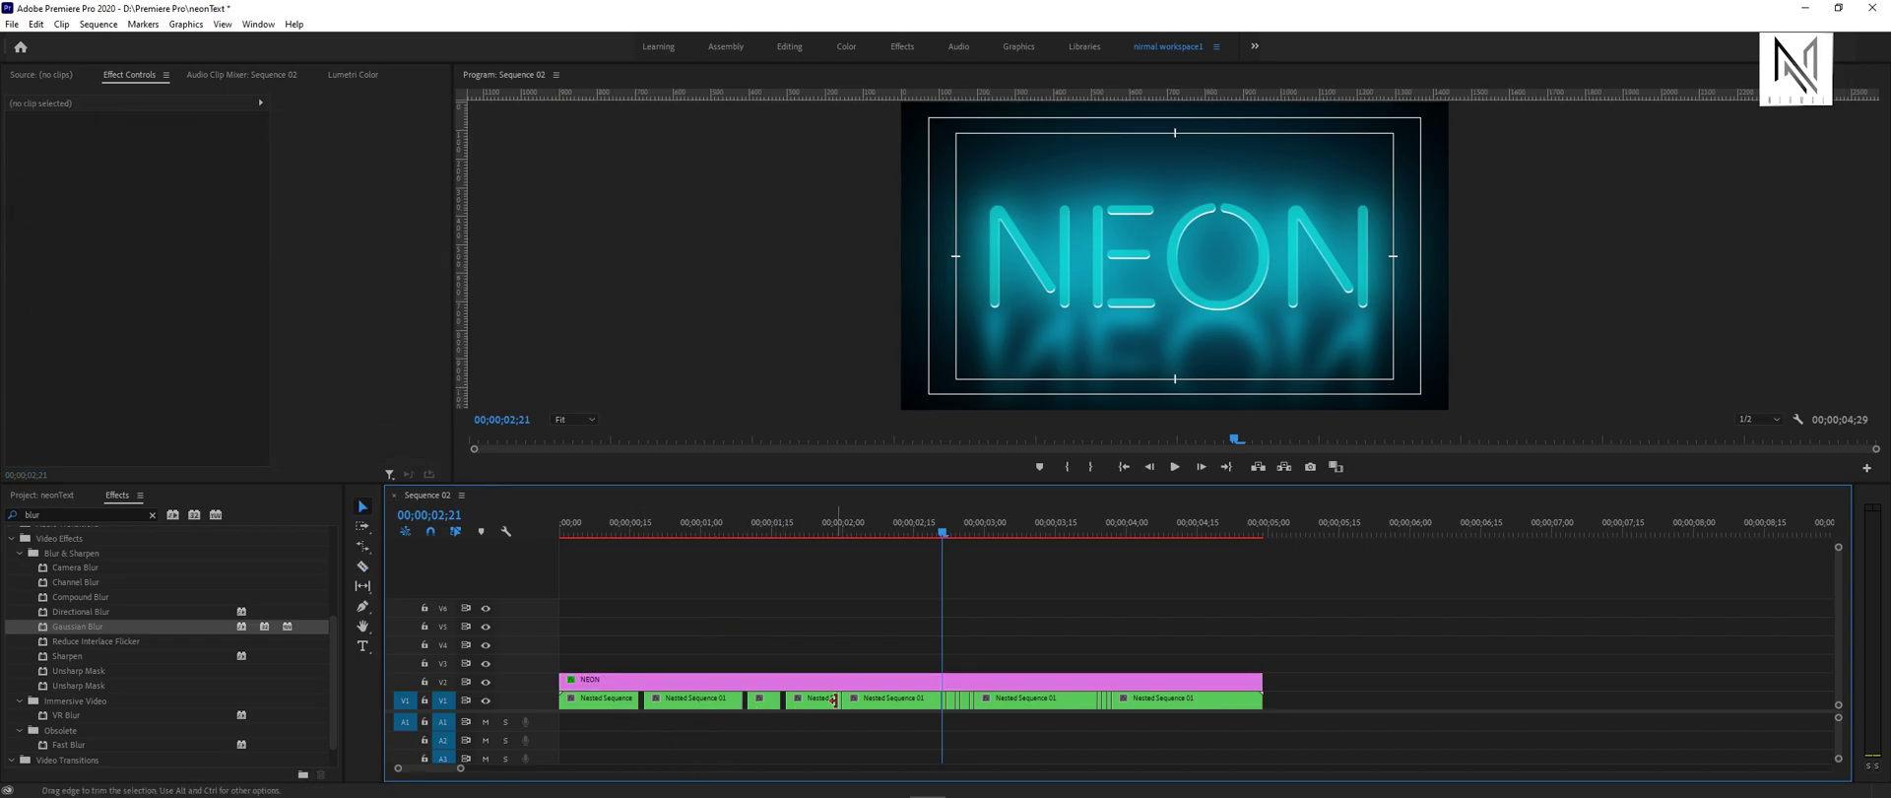
{"action": "left_click", "coordinate": [951, 705]}
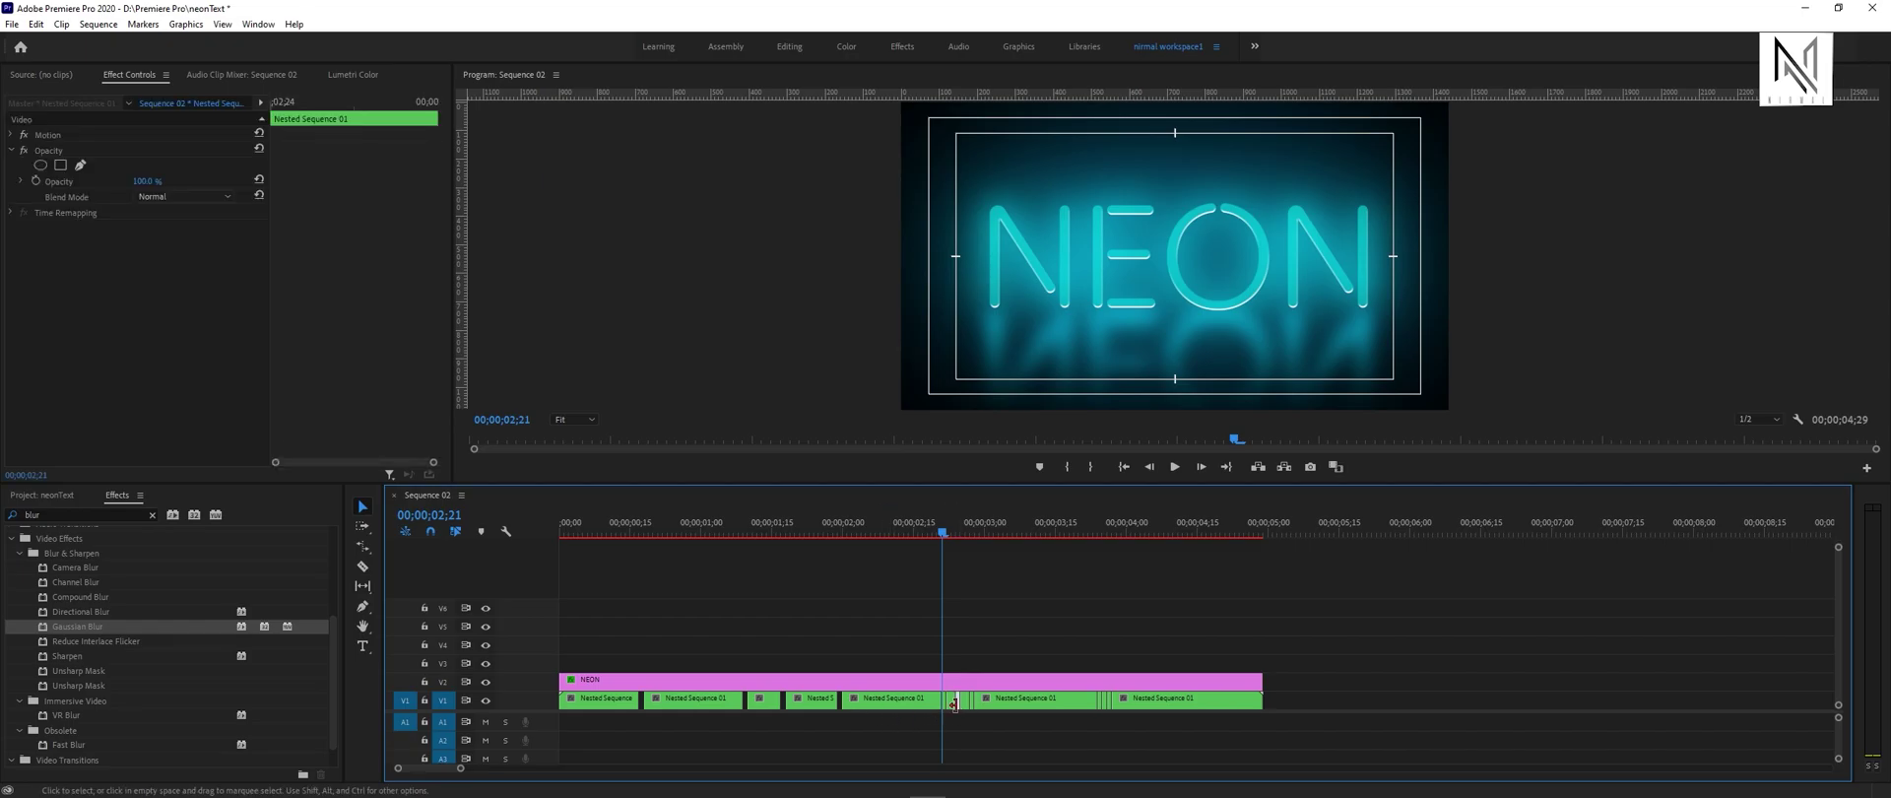
{"action": "left_click", "coordinate": [946, 707]}
{"action": "key", "text": "Delete"}
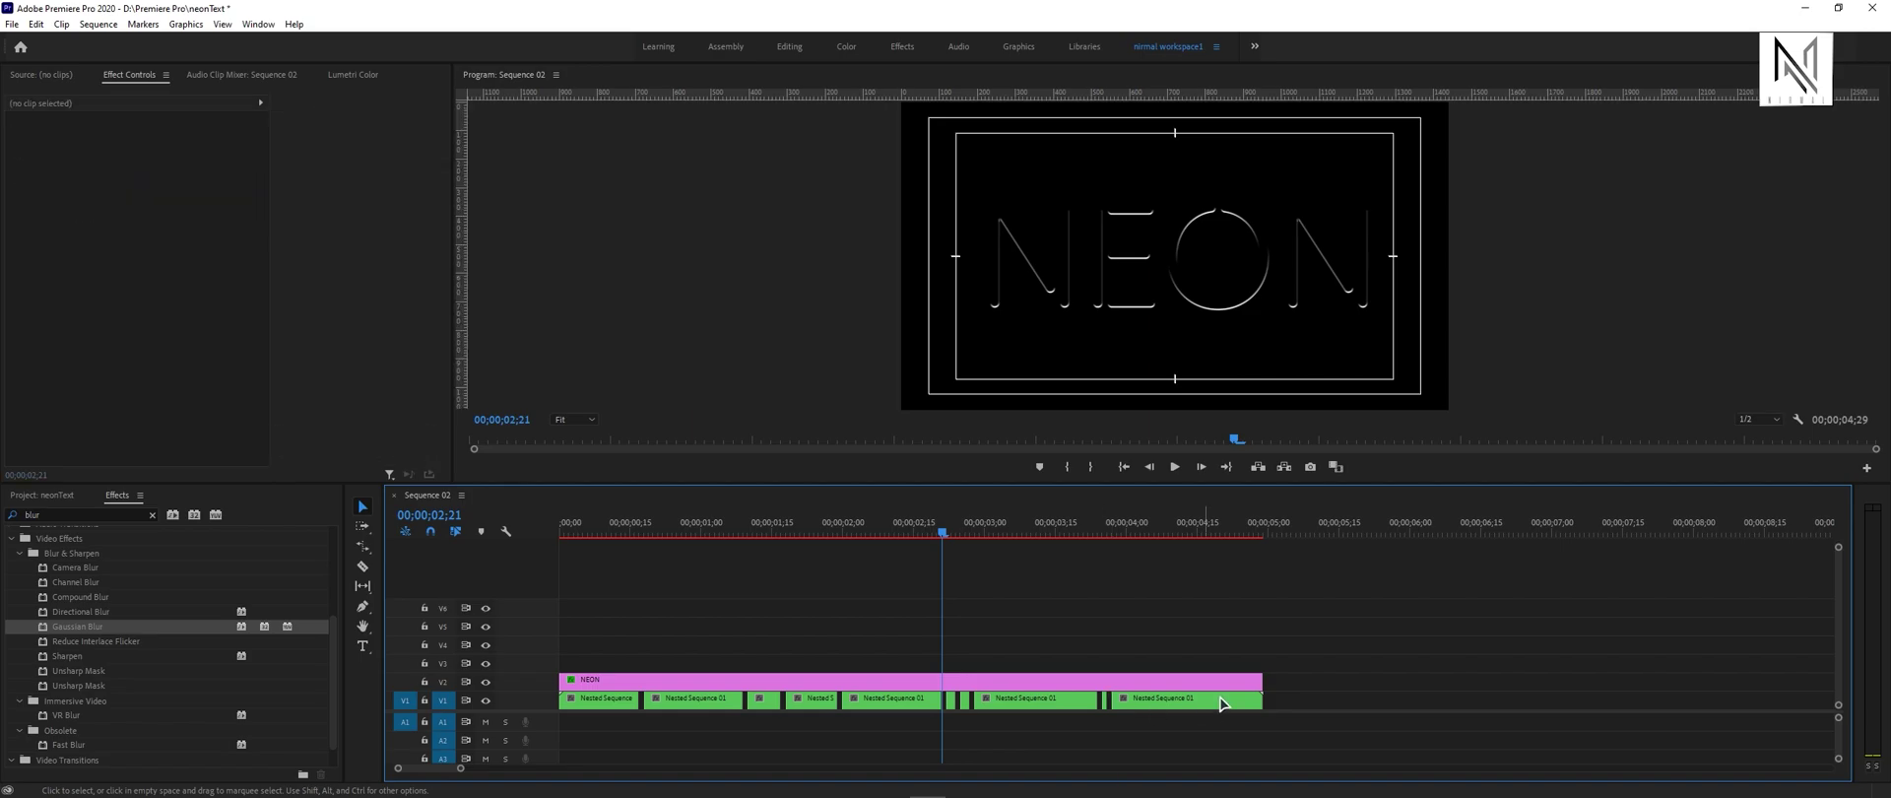
{"action": "left_click", "coordinate": [621, 532]}
{"action": "key", "text": "space"}
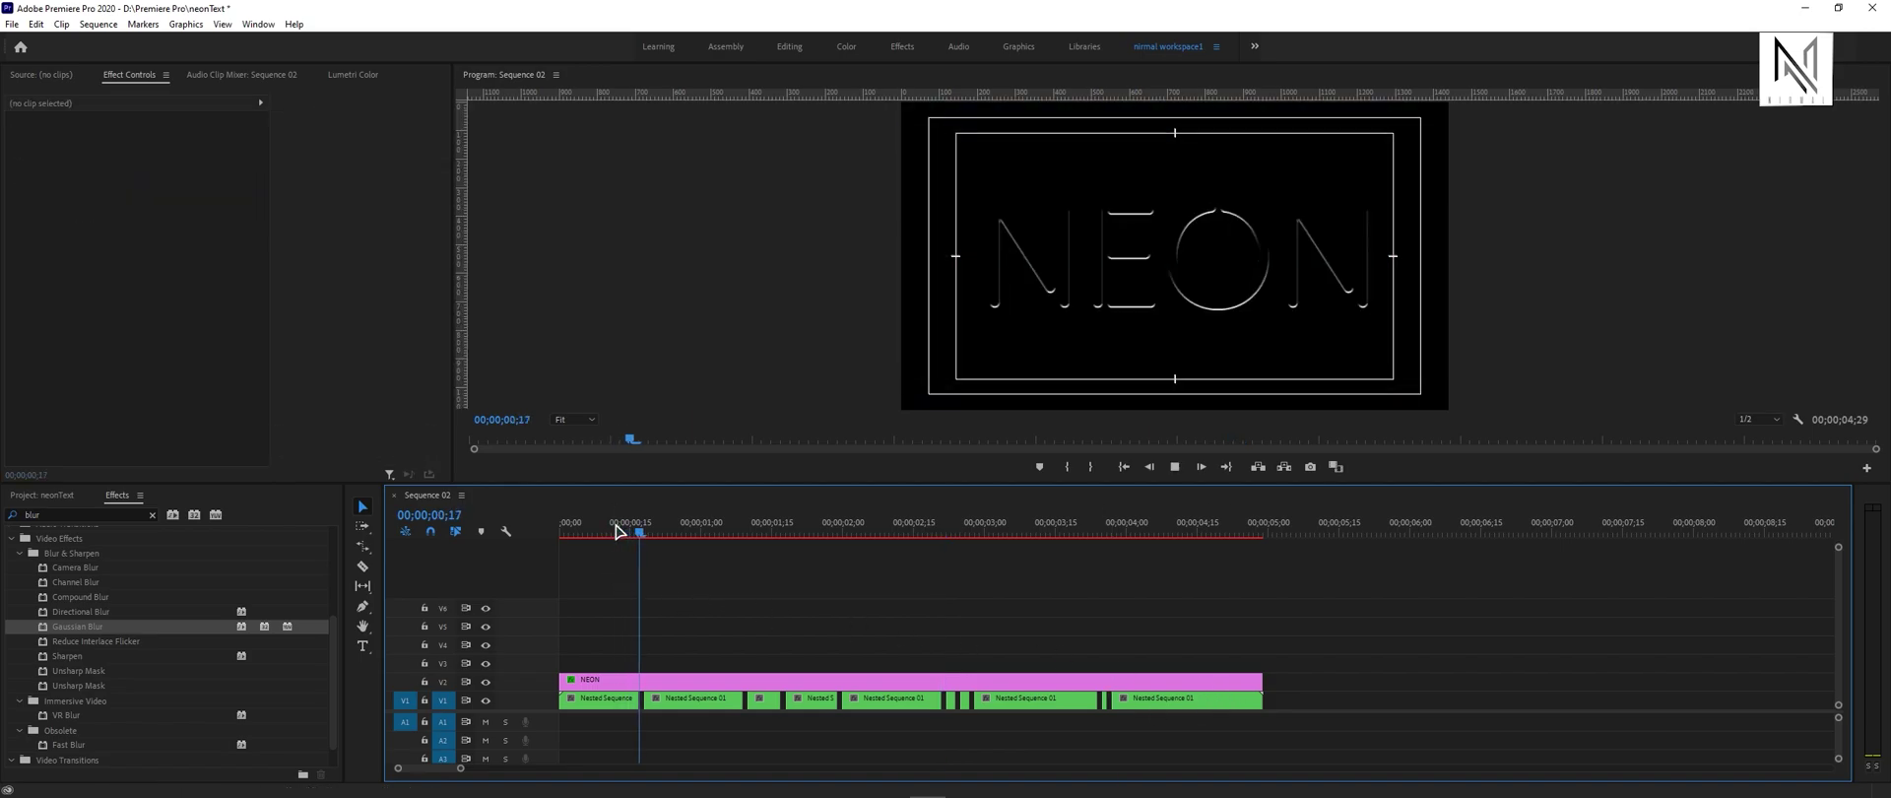